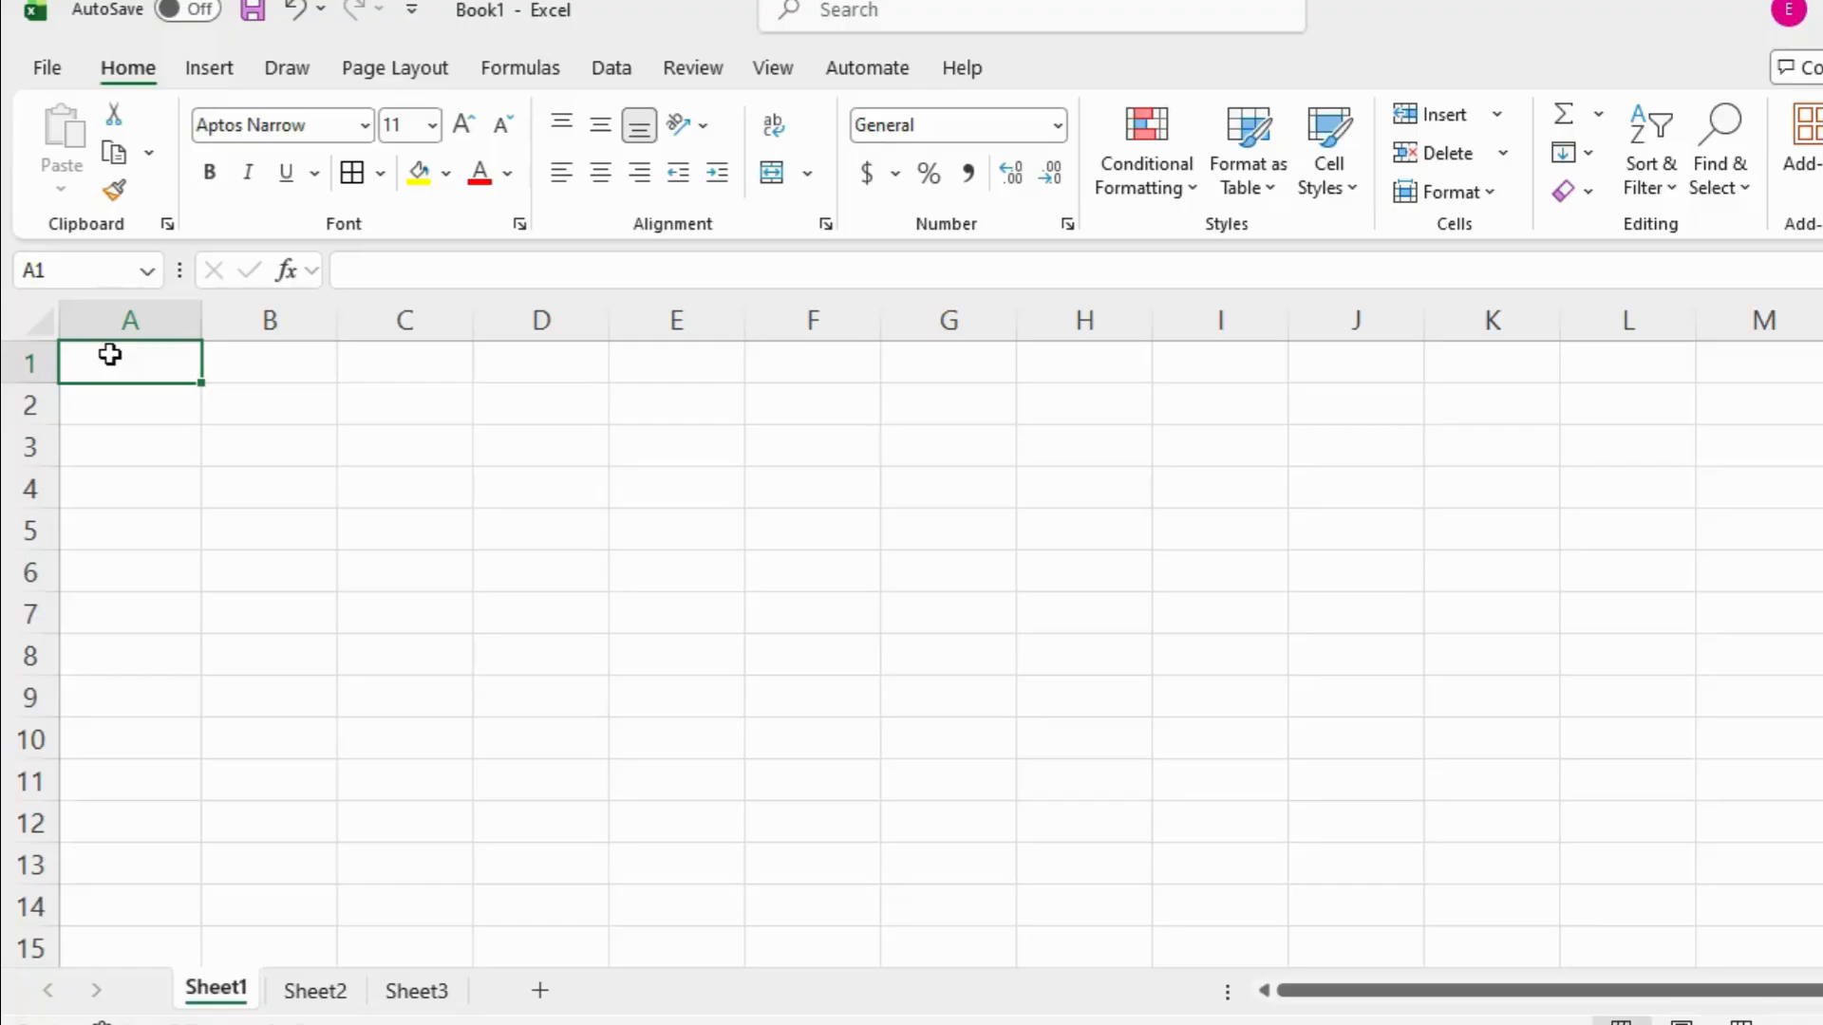
# Enter the column headers Name, Class, Marks and Result in cells A1 to D1.
pyautogui.write('Name')
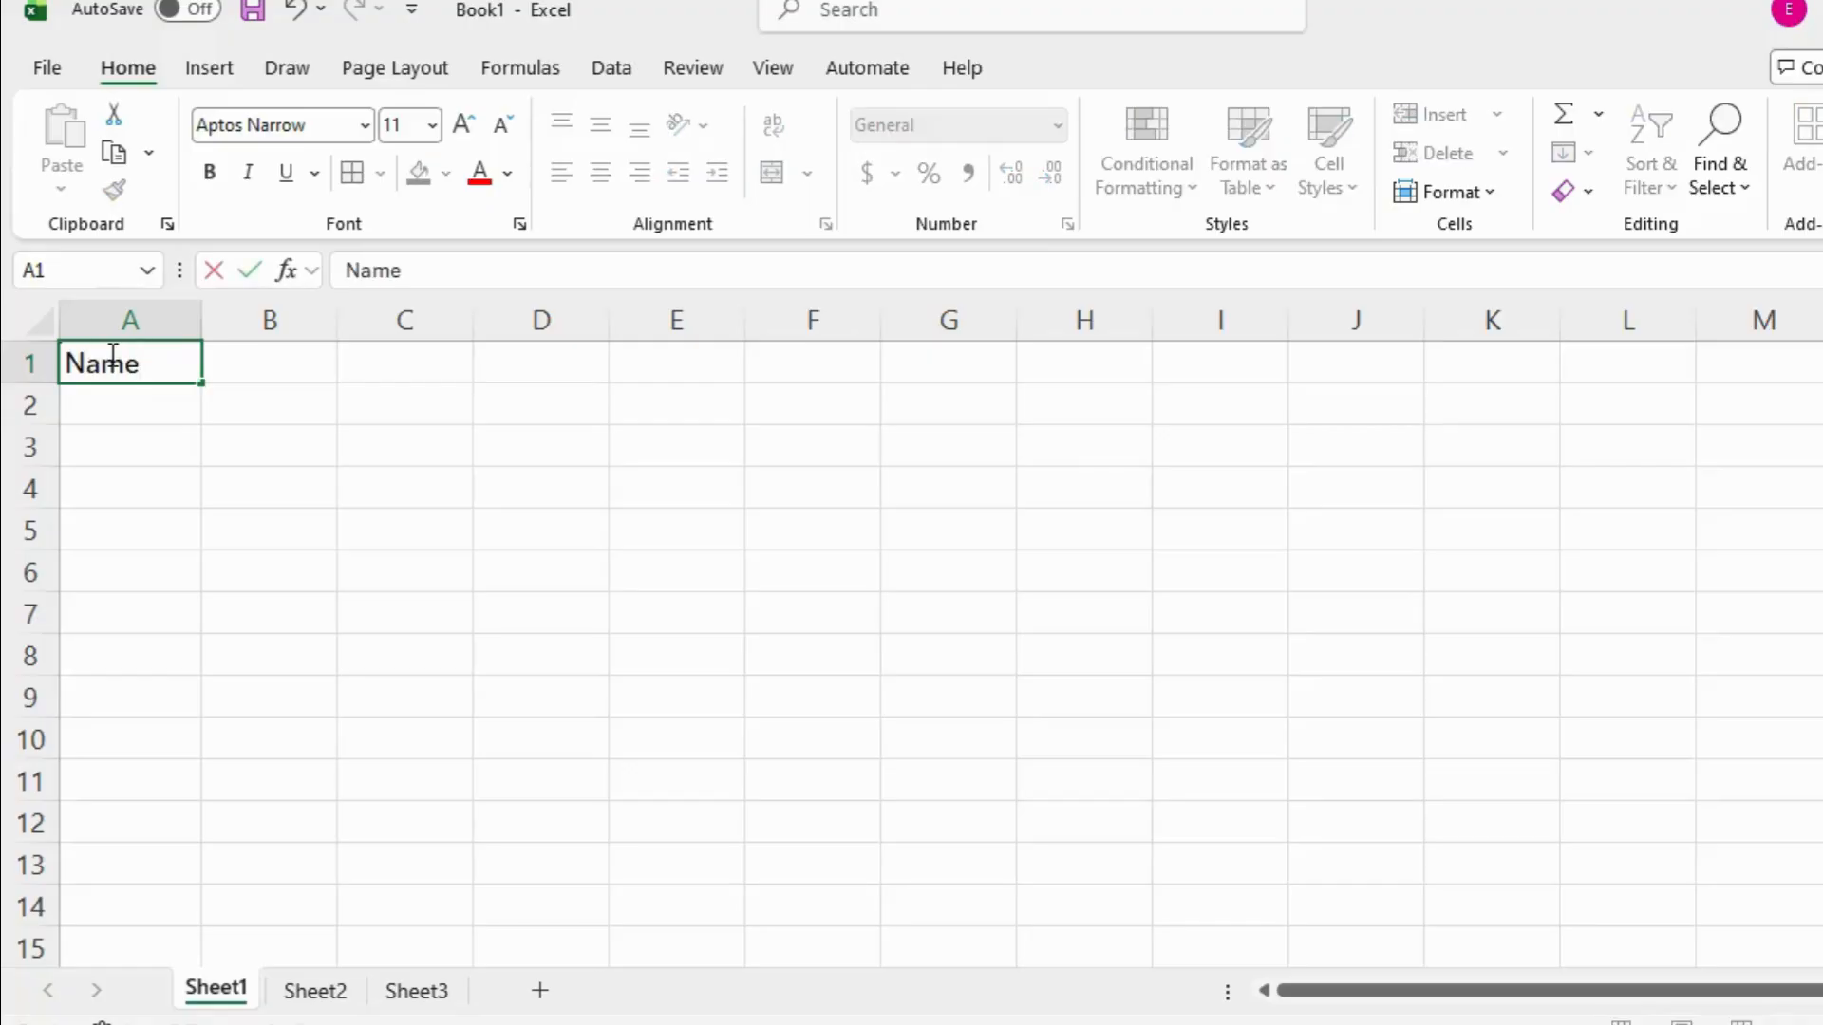
pyautogui.press('Tab')
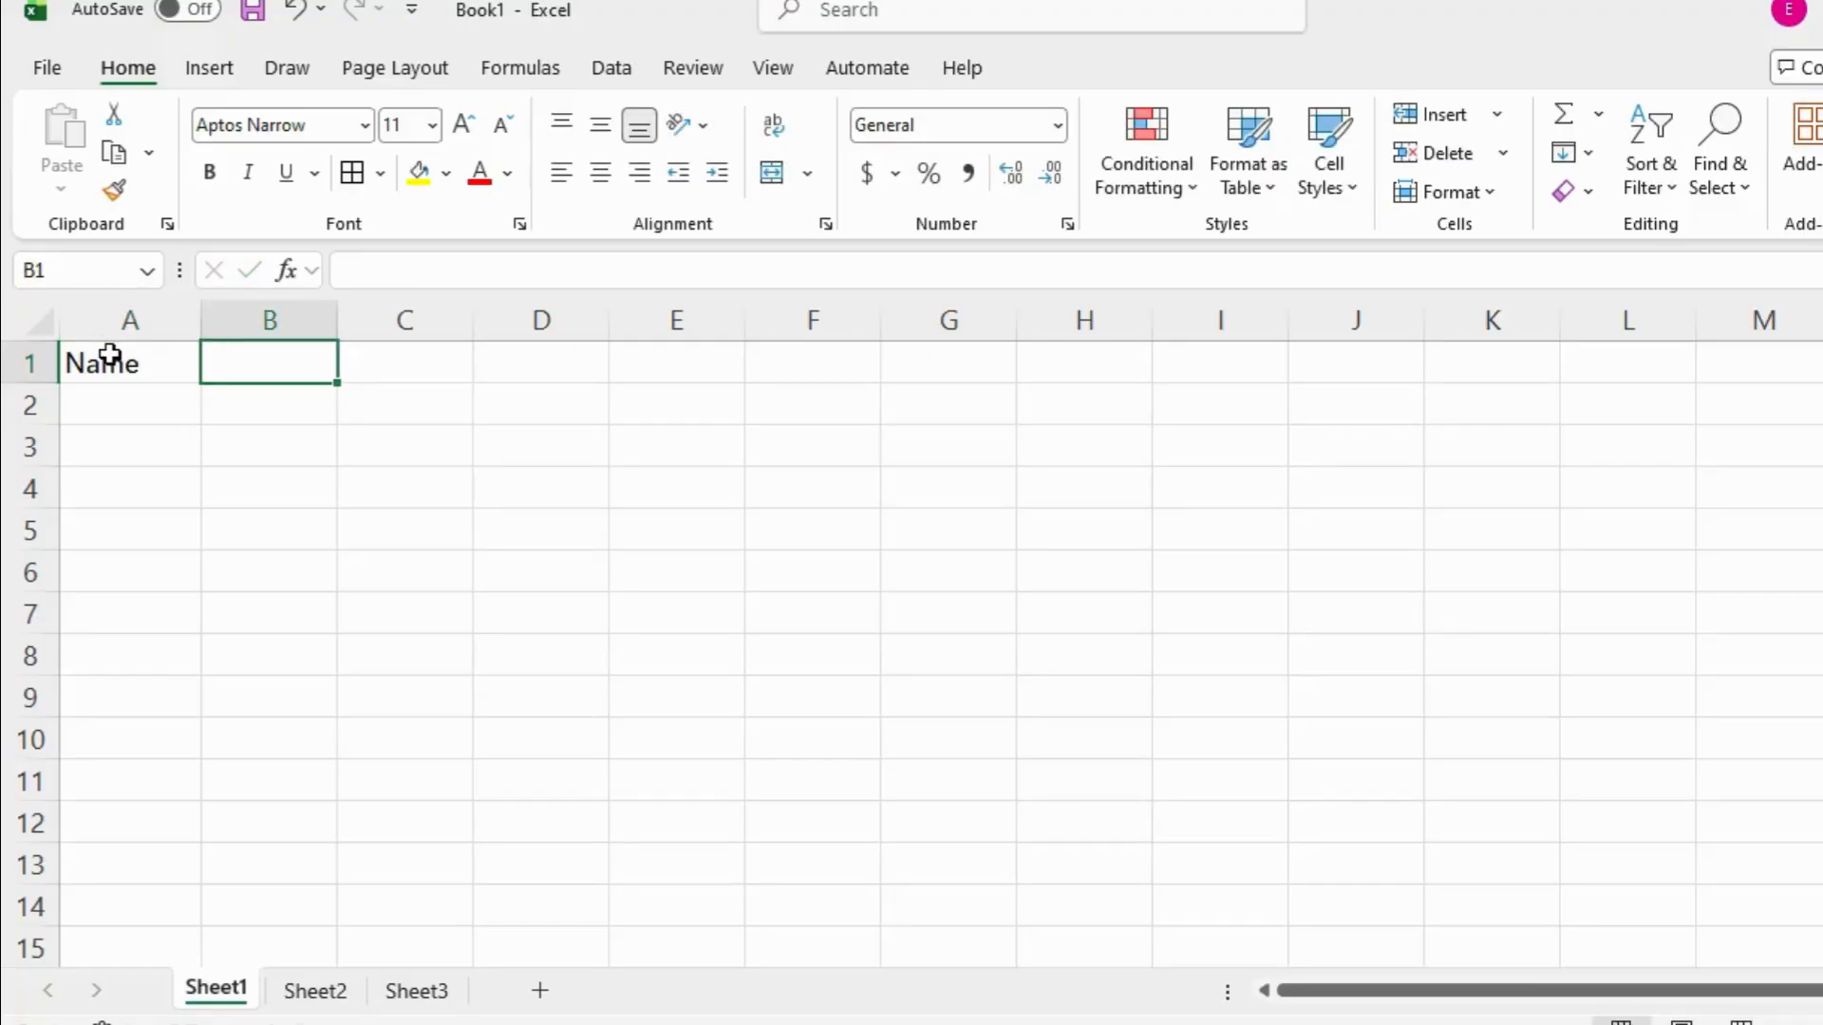
pyautogui.write('Class')
pyautogui.press('Tab')
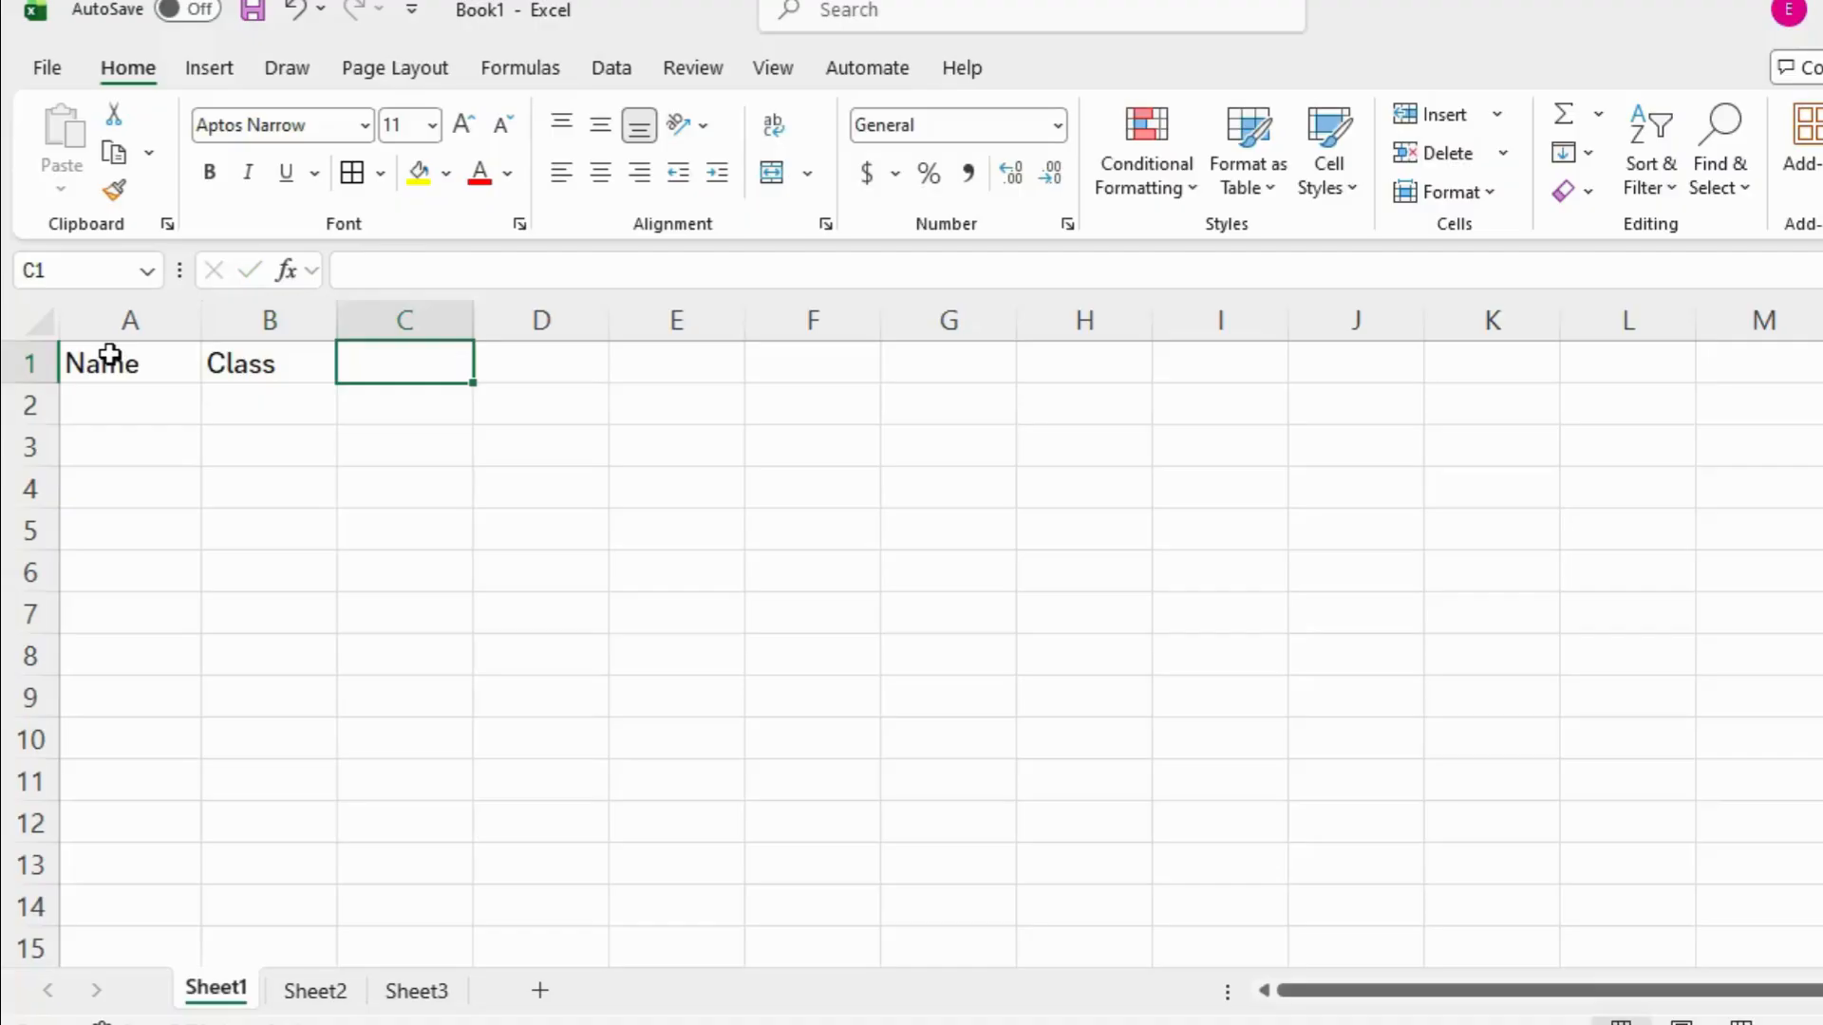
pyautogui.write('Marks')
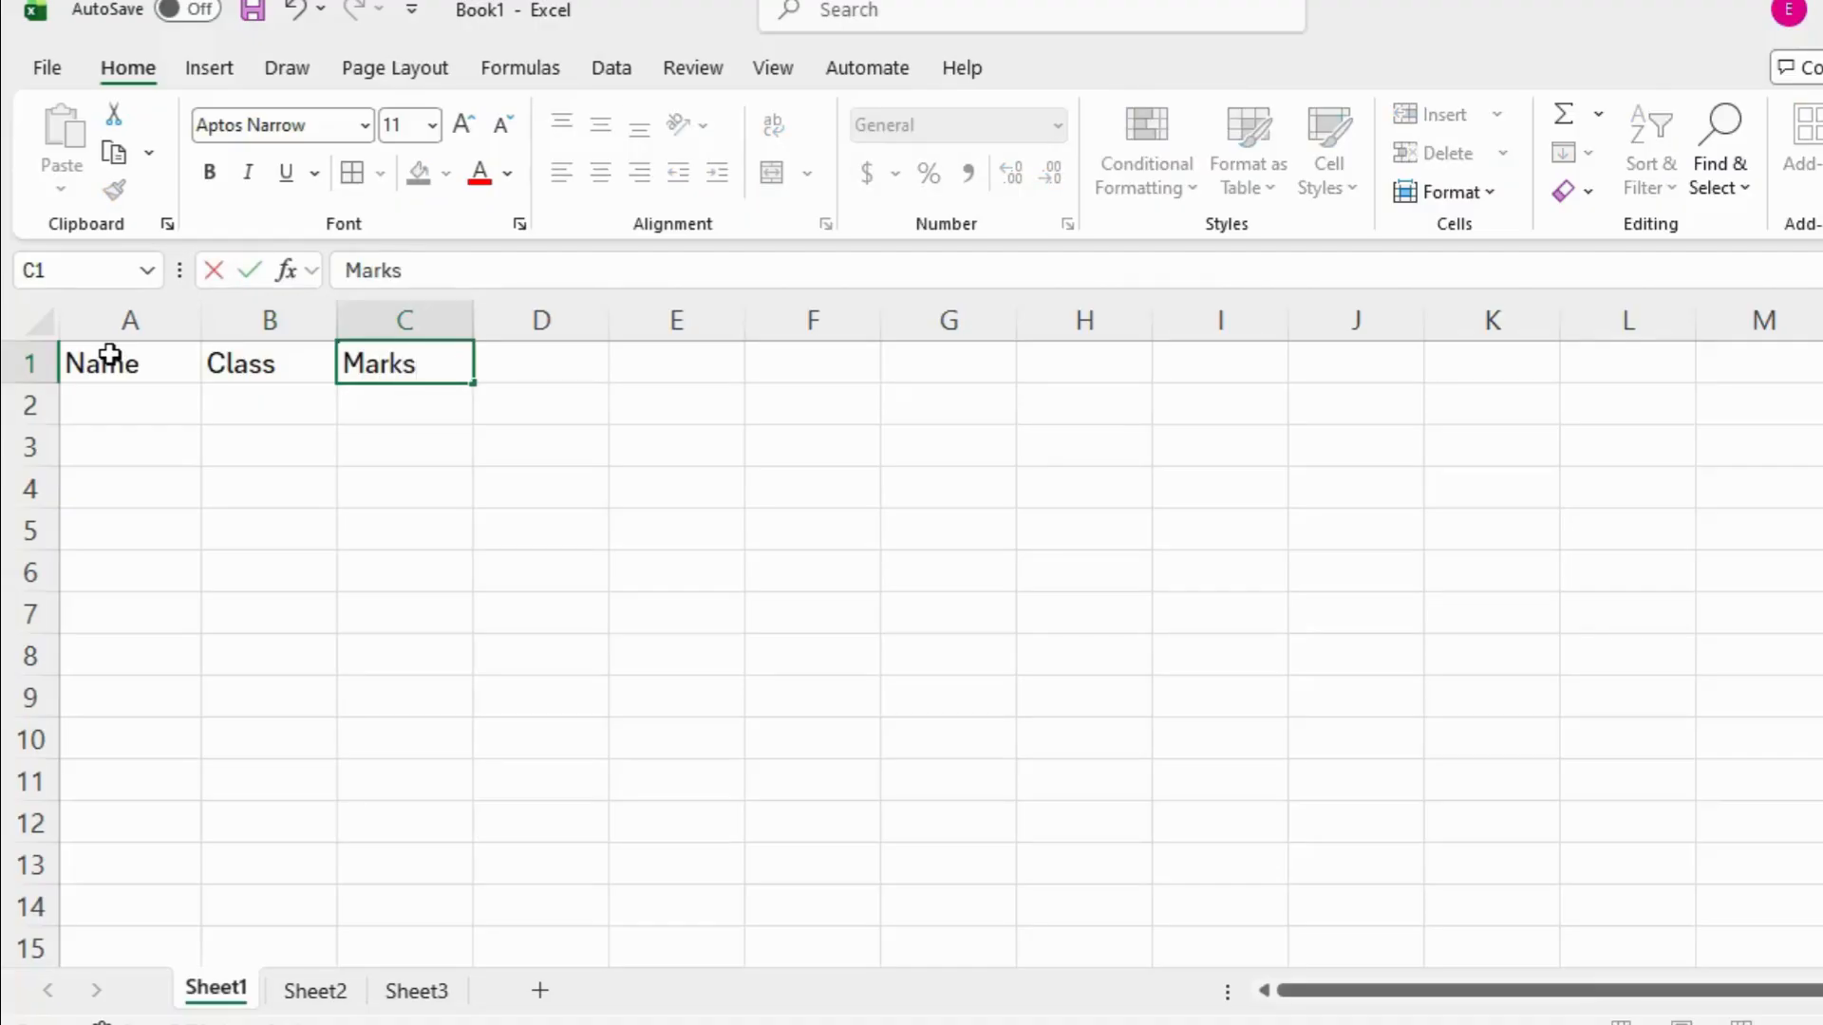
pyautogui.press('Tab')
pyautogui.write('Result')
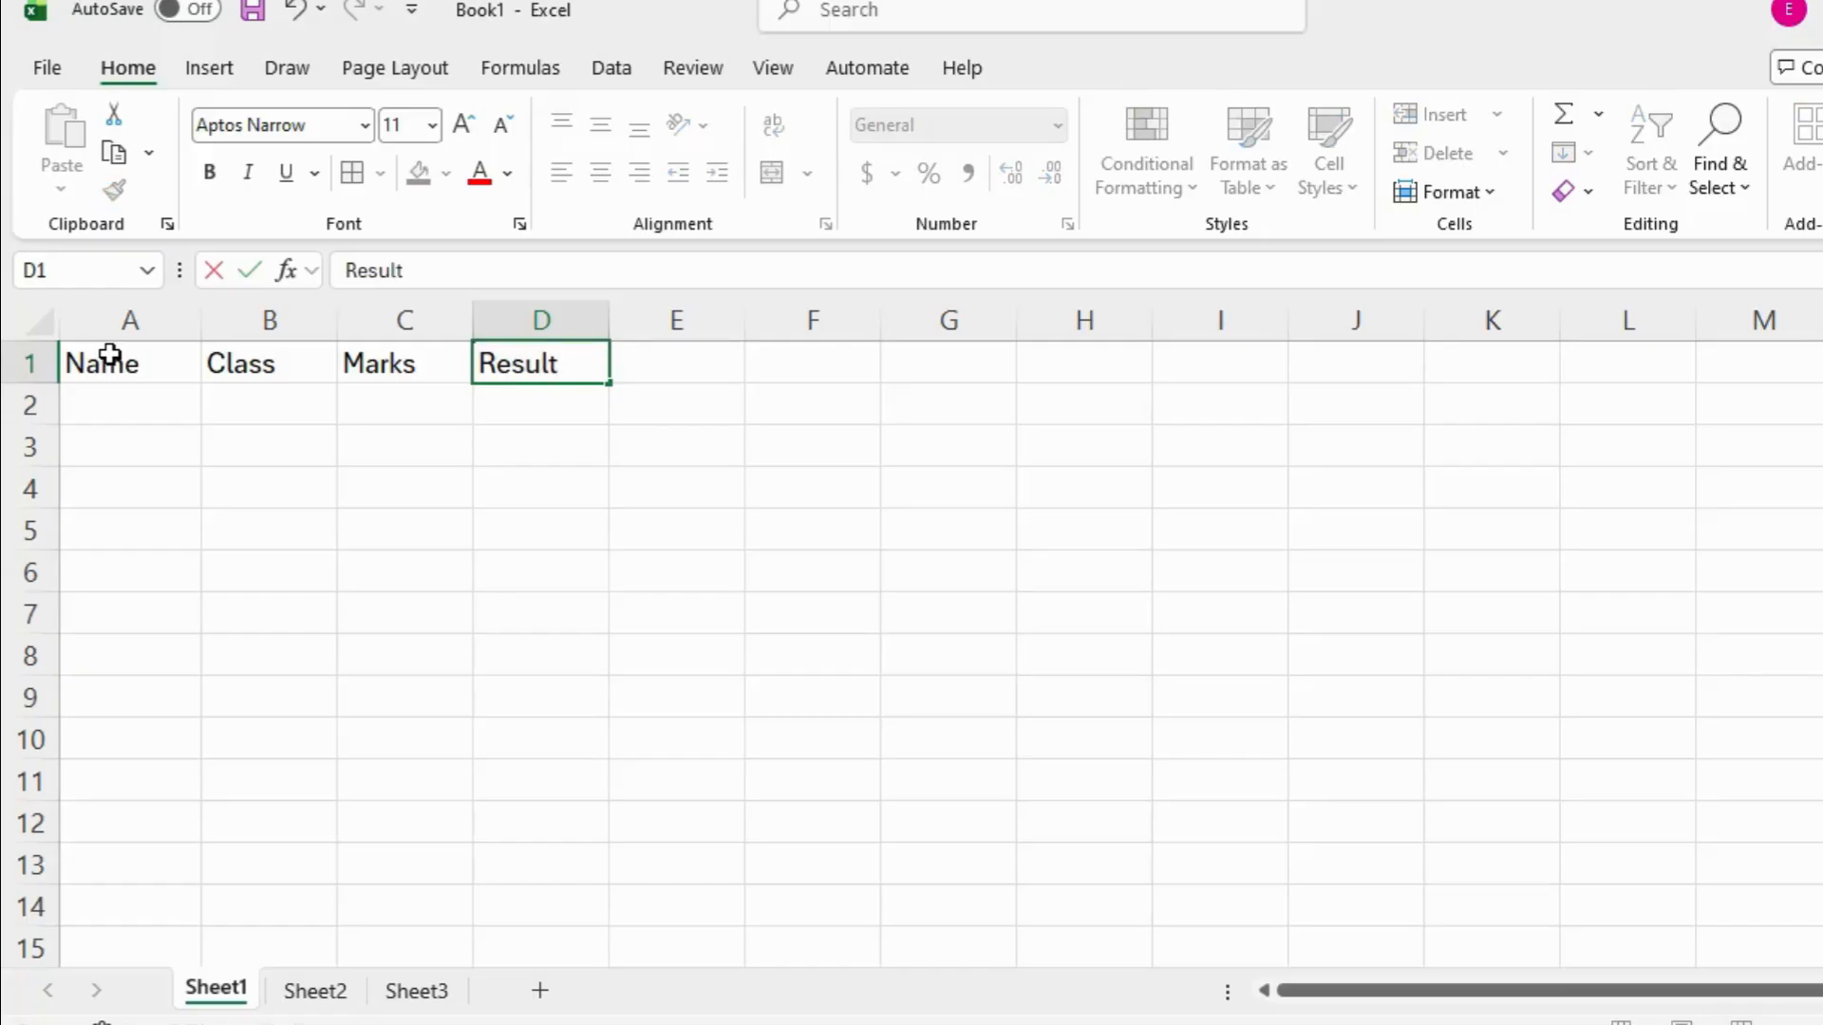
pyautogui.press('Return')
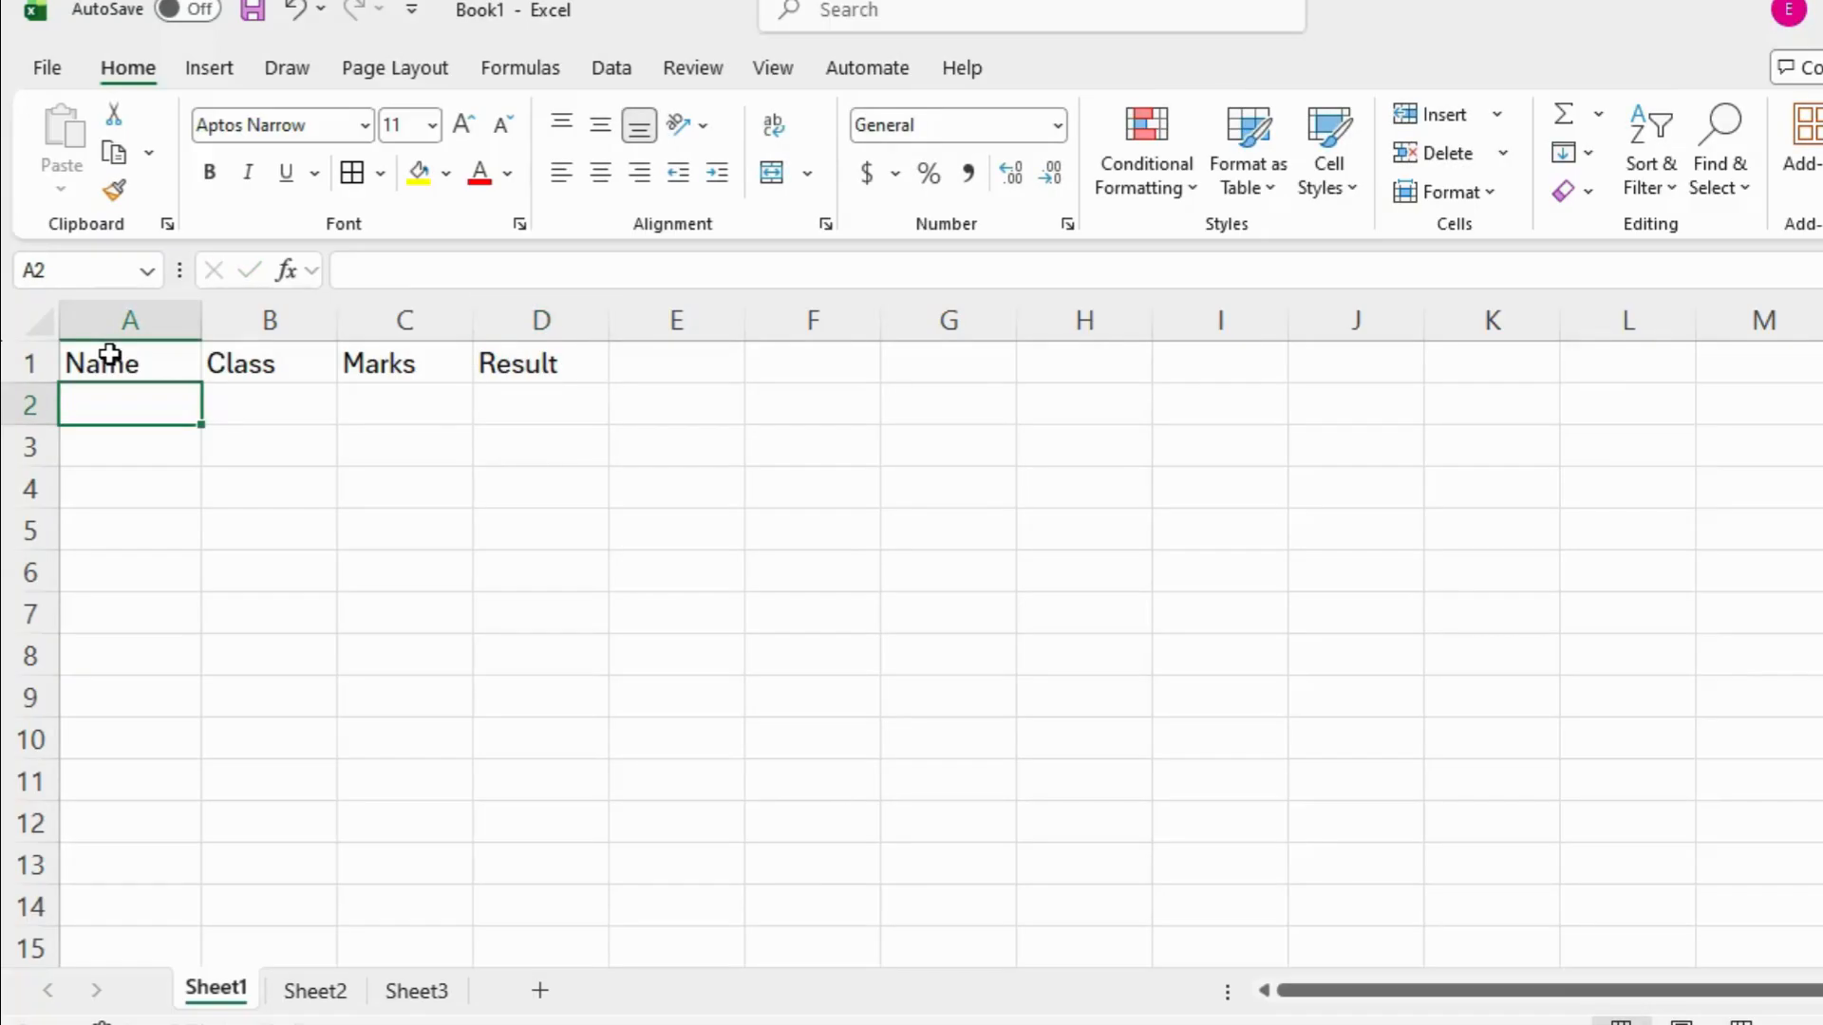
# Fill row 2 with the first student's name, class 10, marks 85 and result Pass.
pyautogui.write('Rahul')
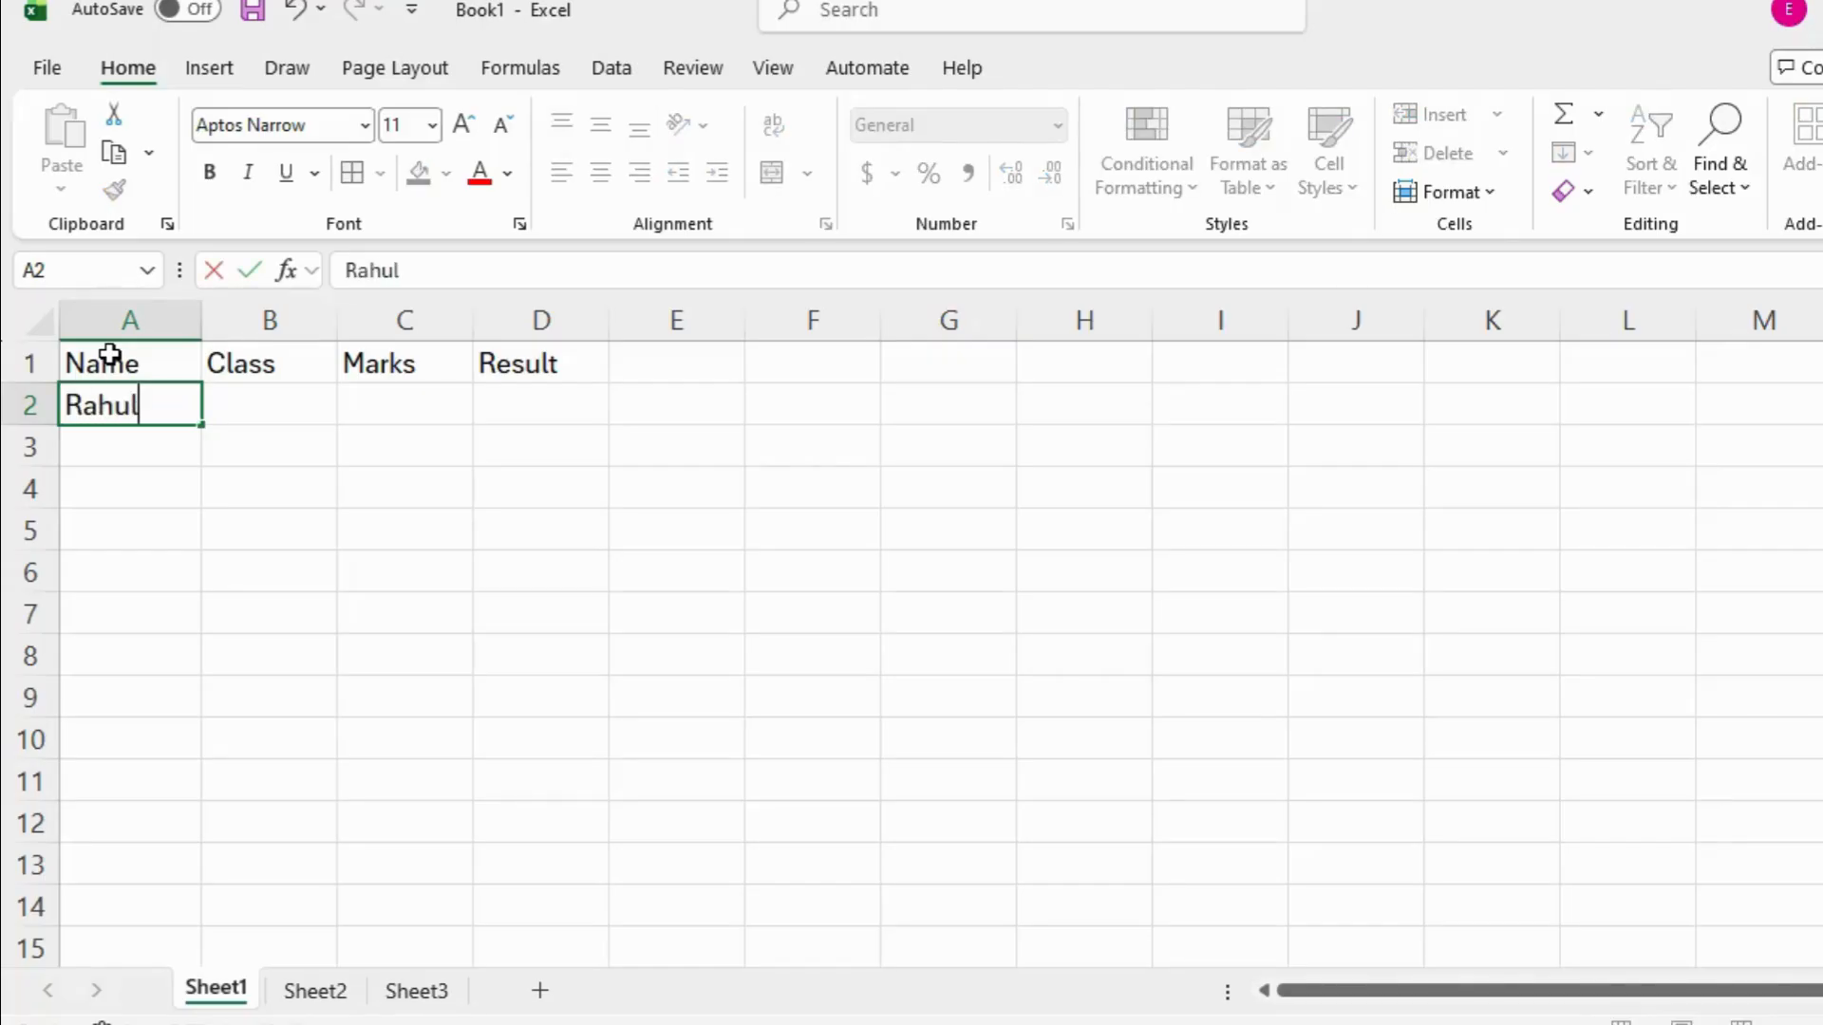
pyautogui.press('Tab')
pyautogui.write('10')
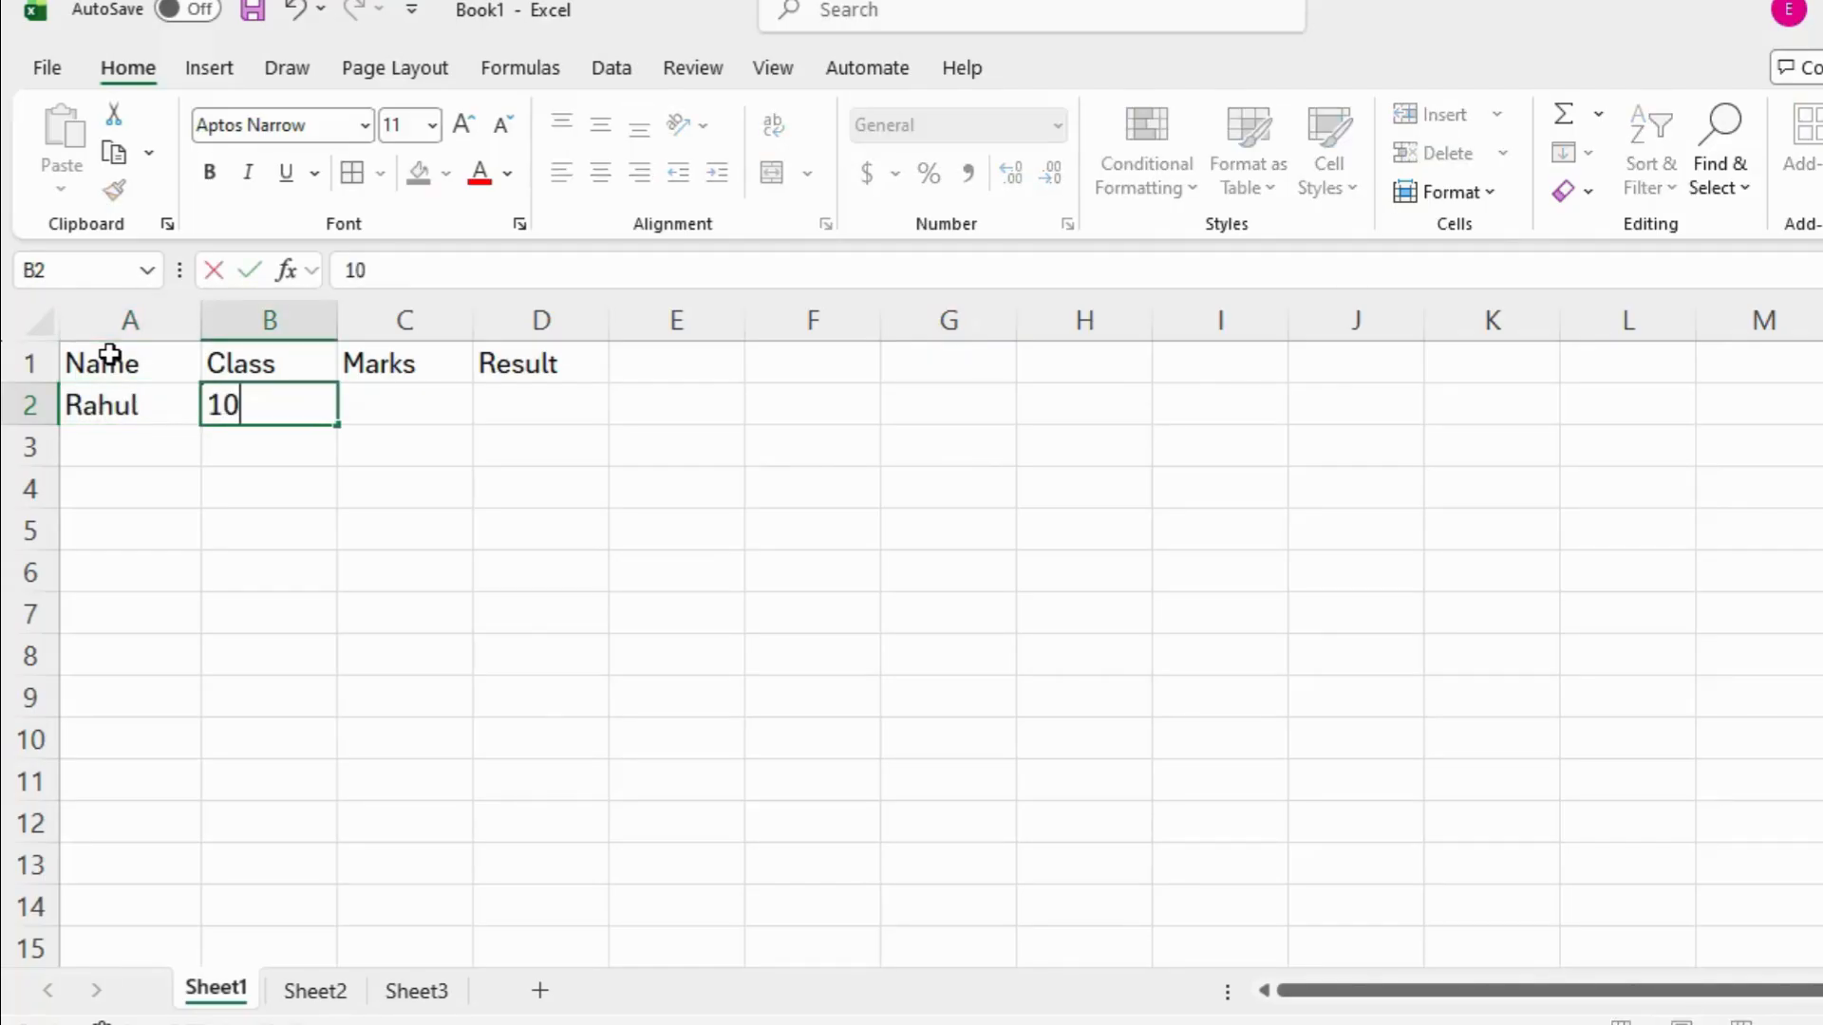
pyautogui.press('Tab')
pyautogui.write('85')
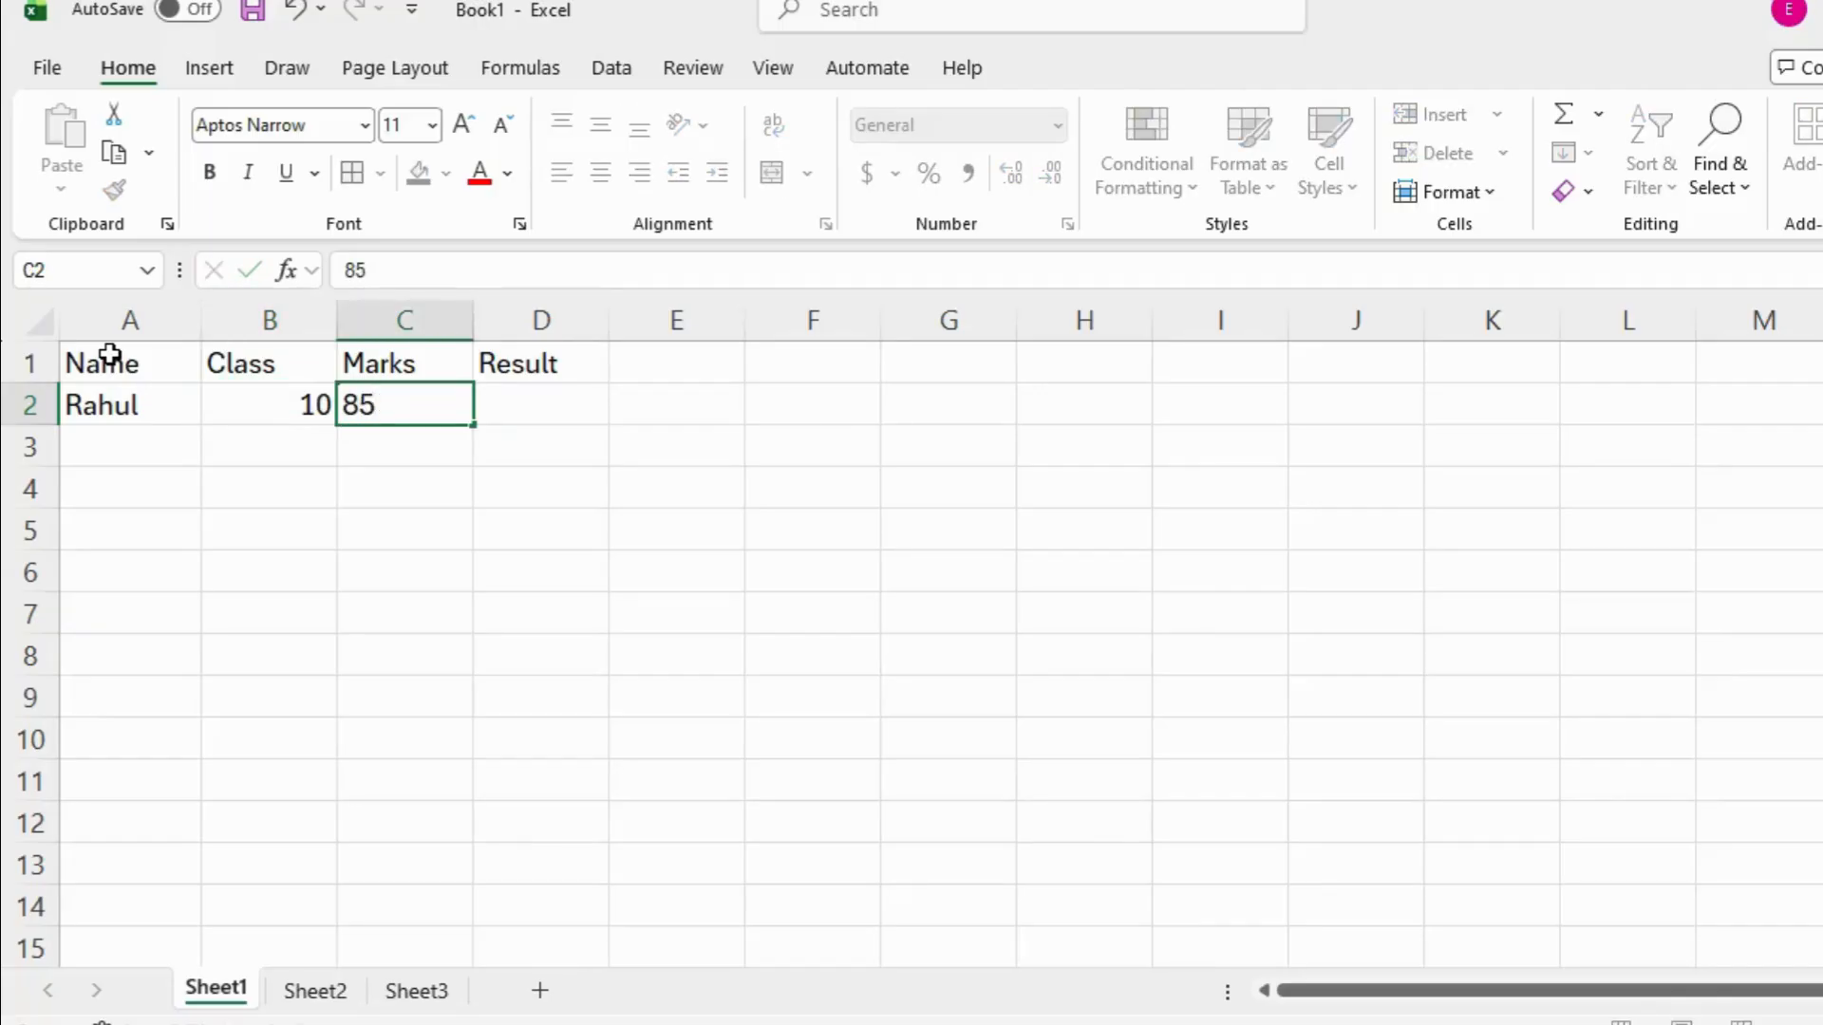
pyautogui.press('Tab')
pyautogui.write('Pass')
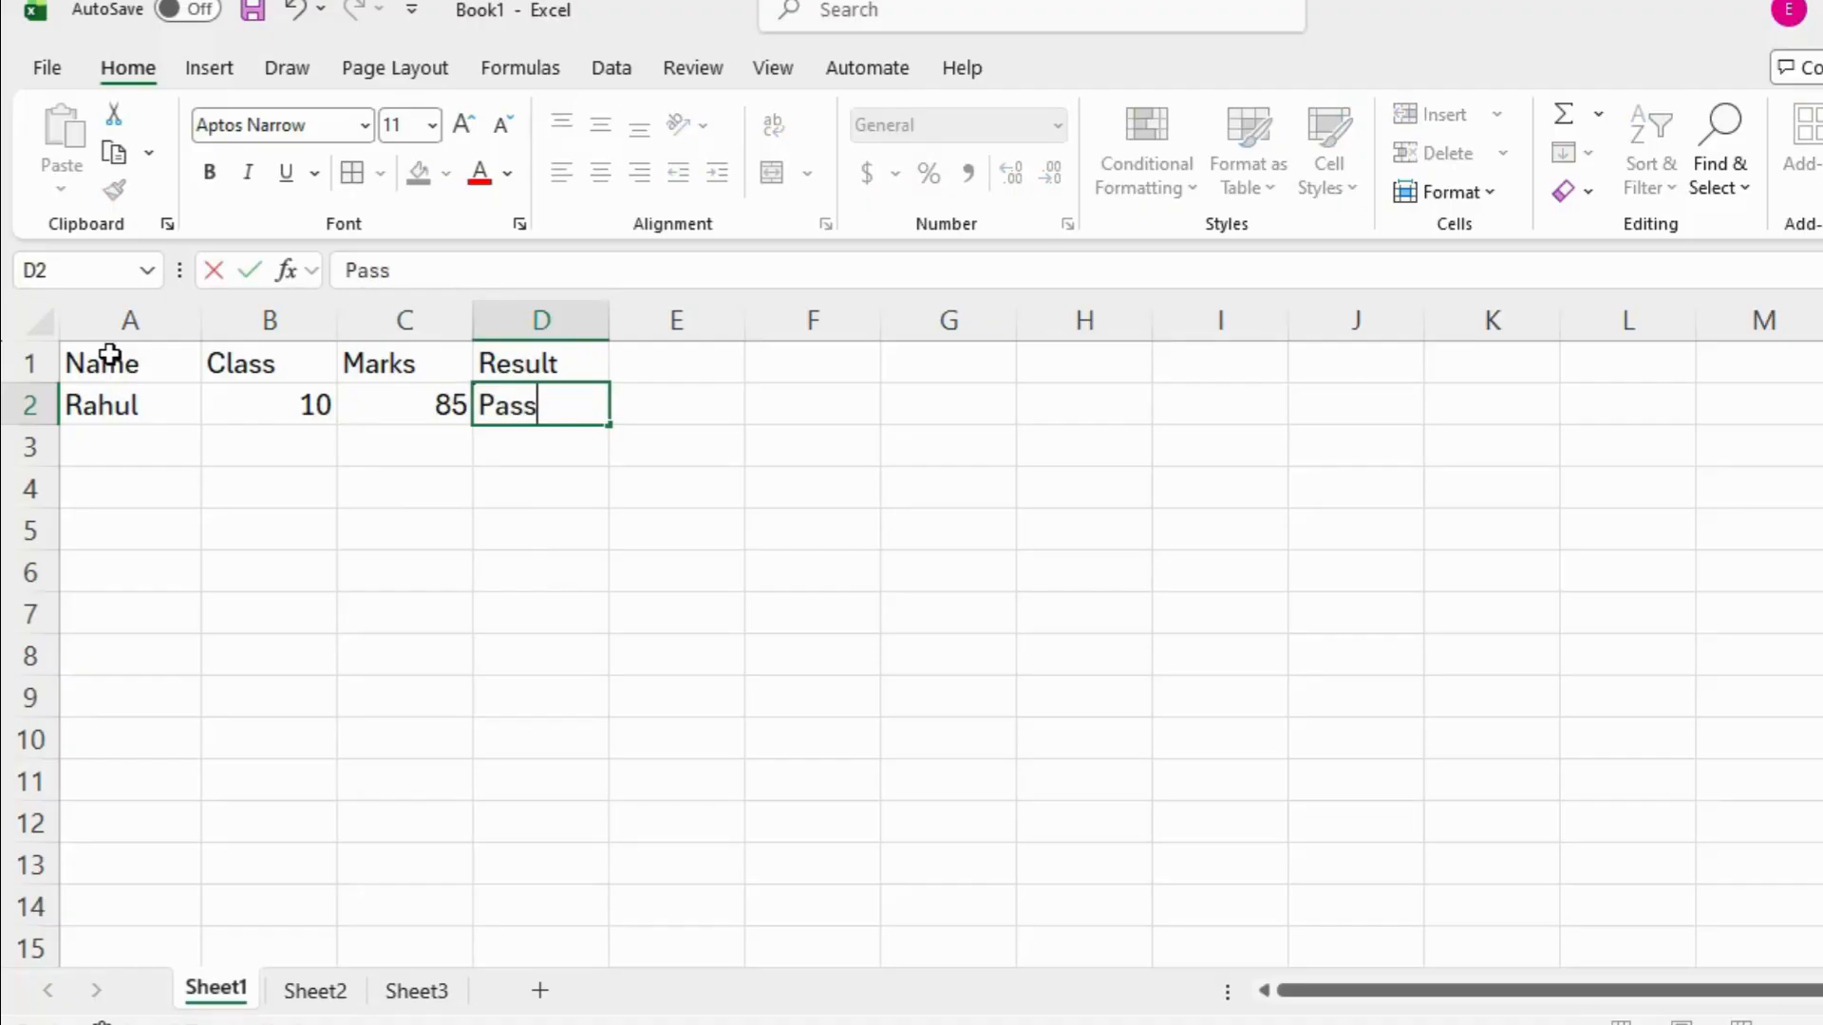
pyautogui.press('Tab')
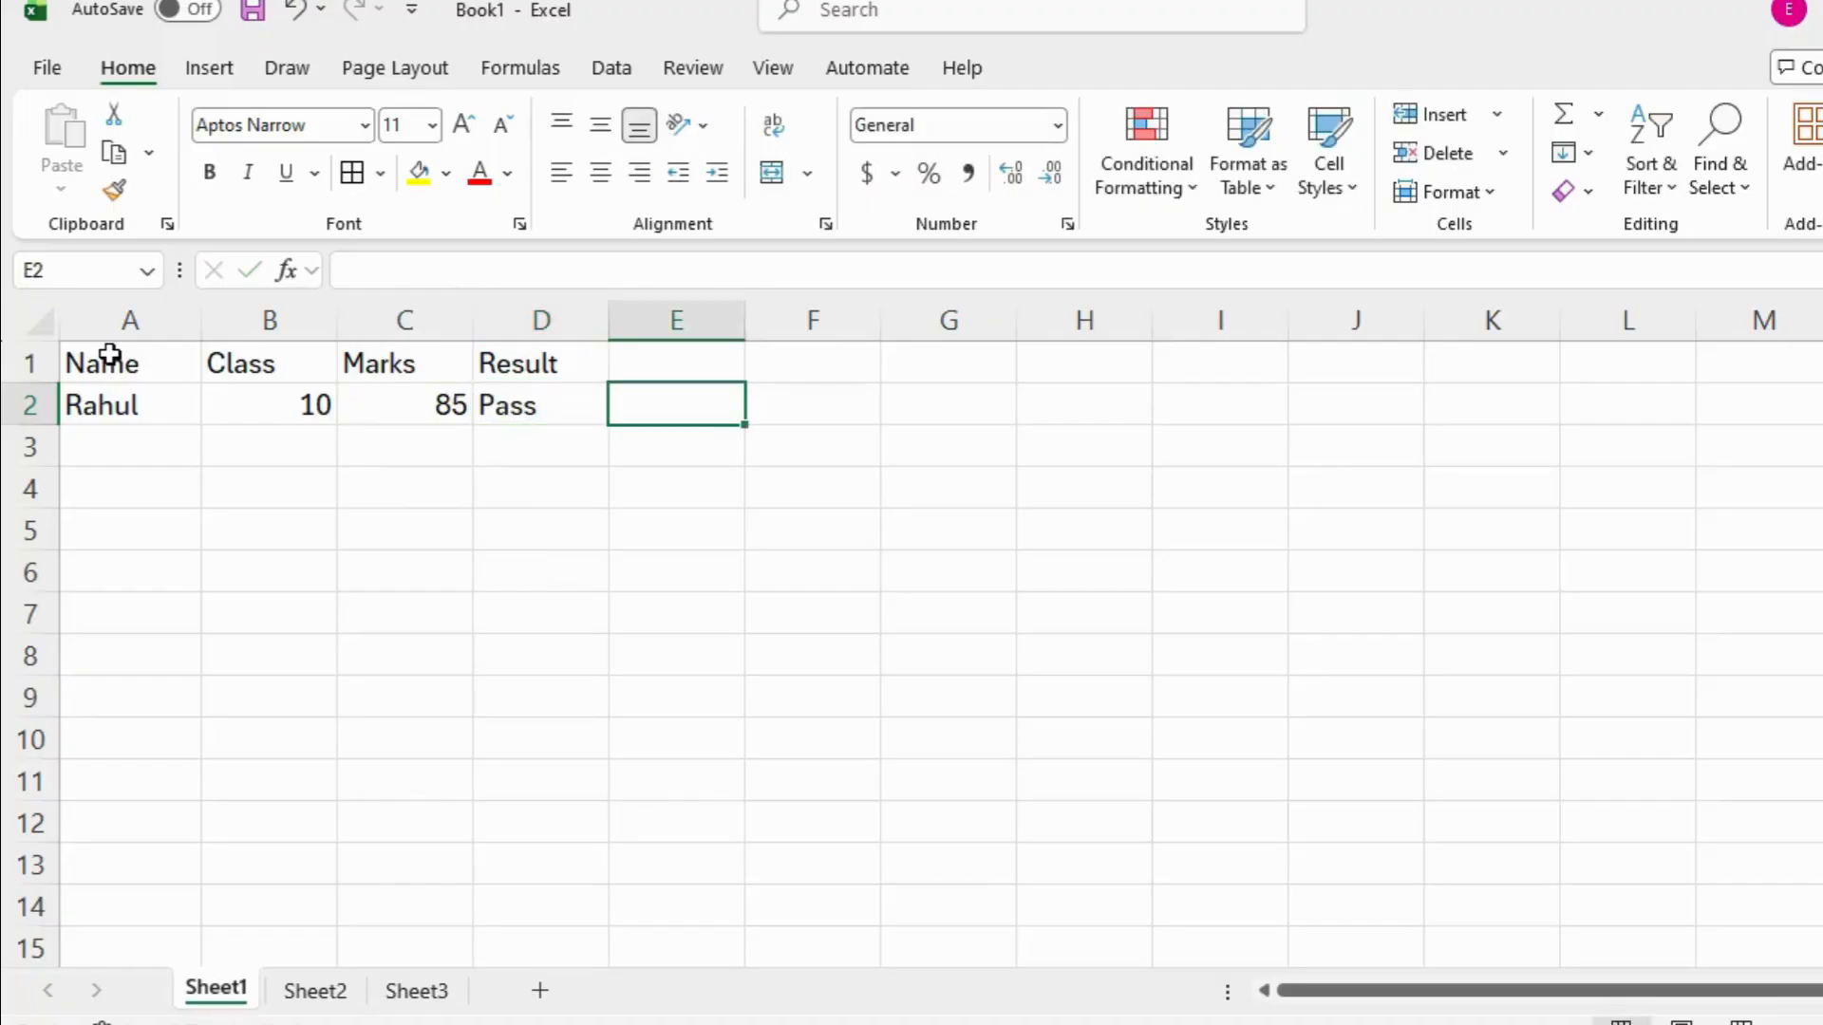
# Enter the word Tab in cell H2, further along the student's row.
pyautogui.press('Tab')
pyautogui.press('Tab')
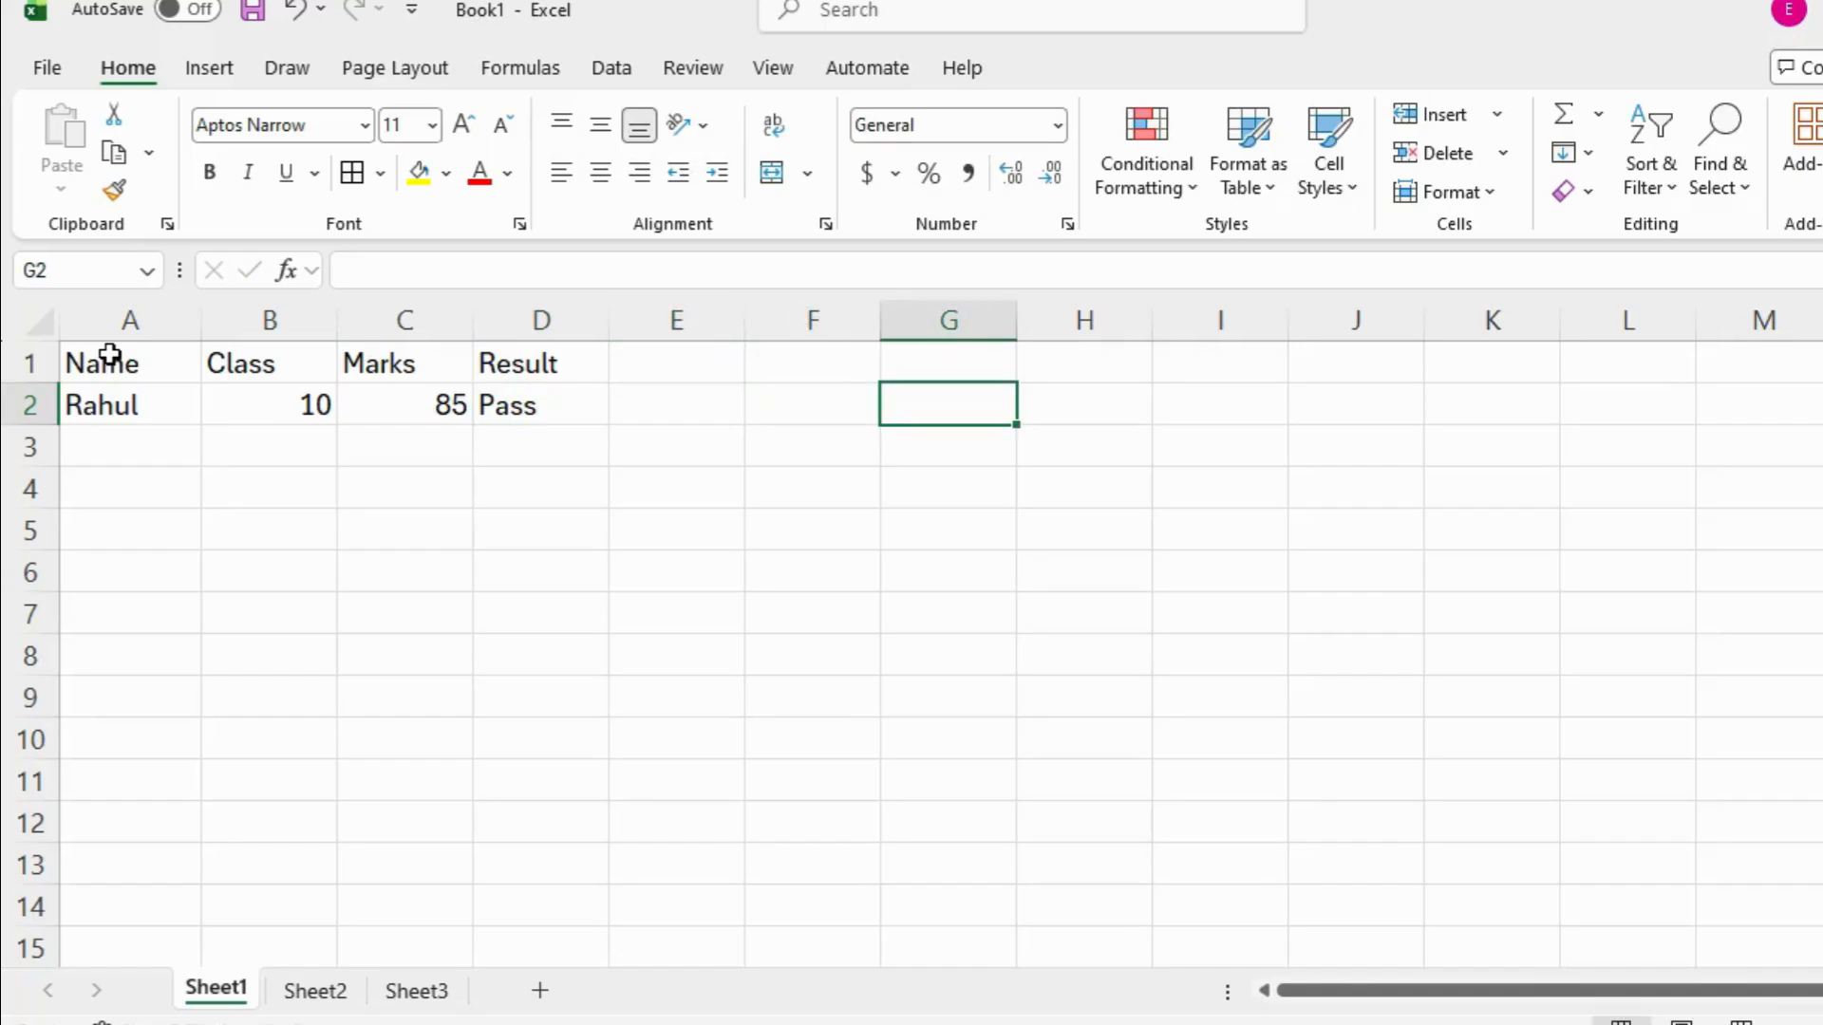
pyautogui.press('Tab')
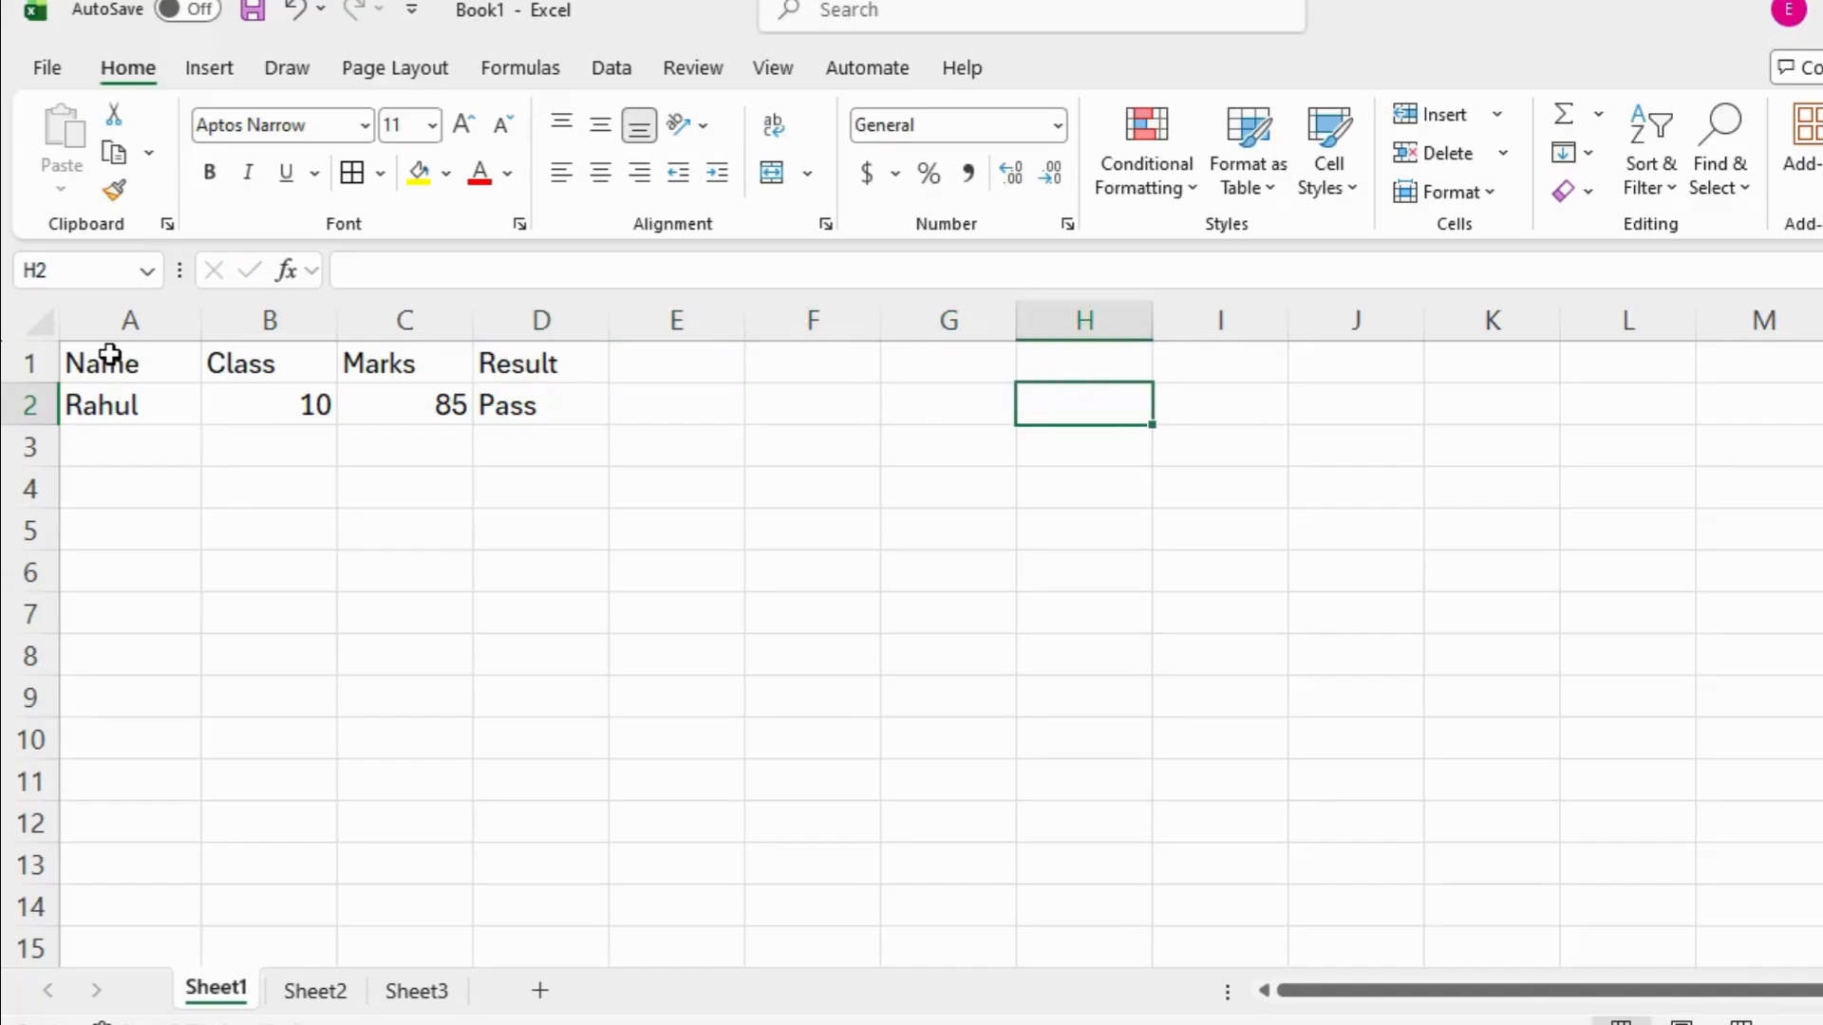
pyautogui.write('Tab')
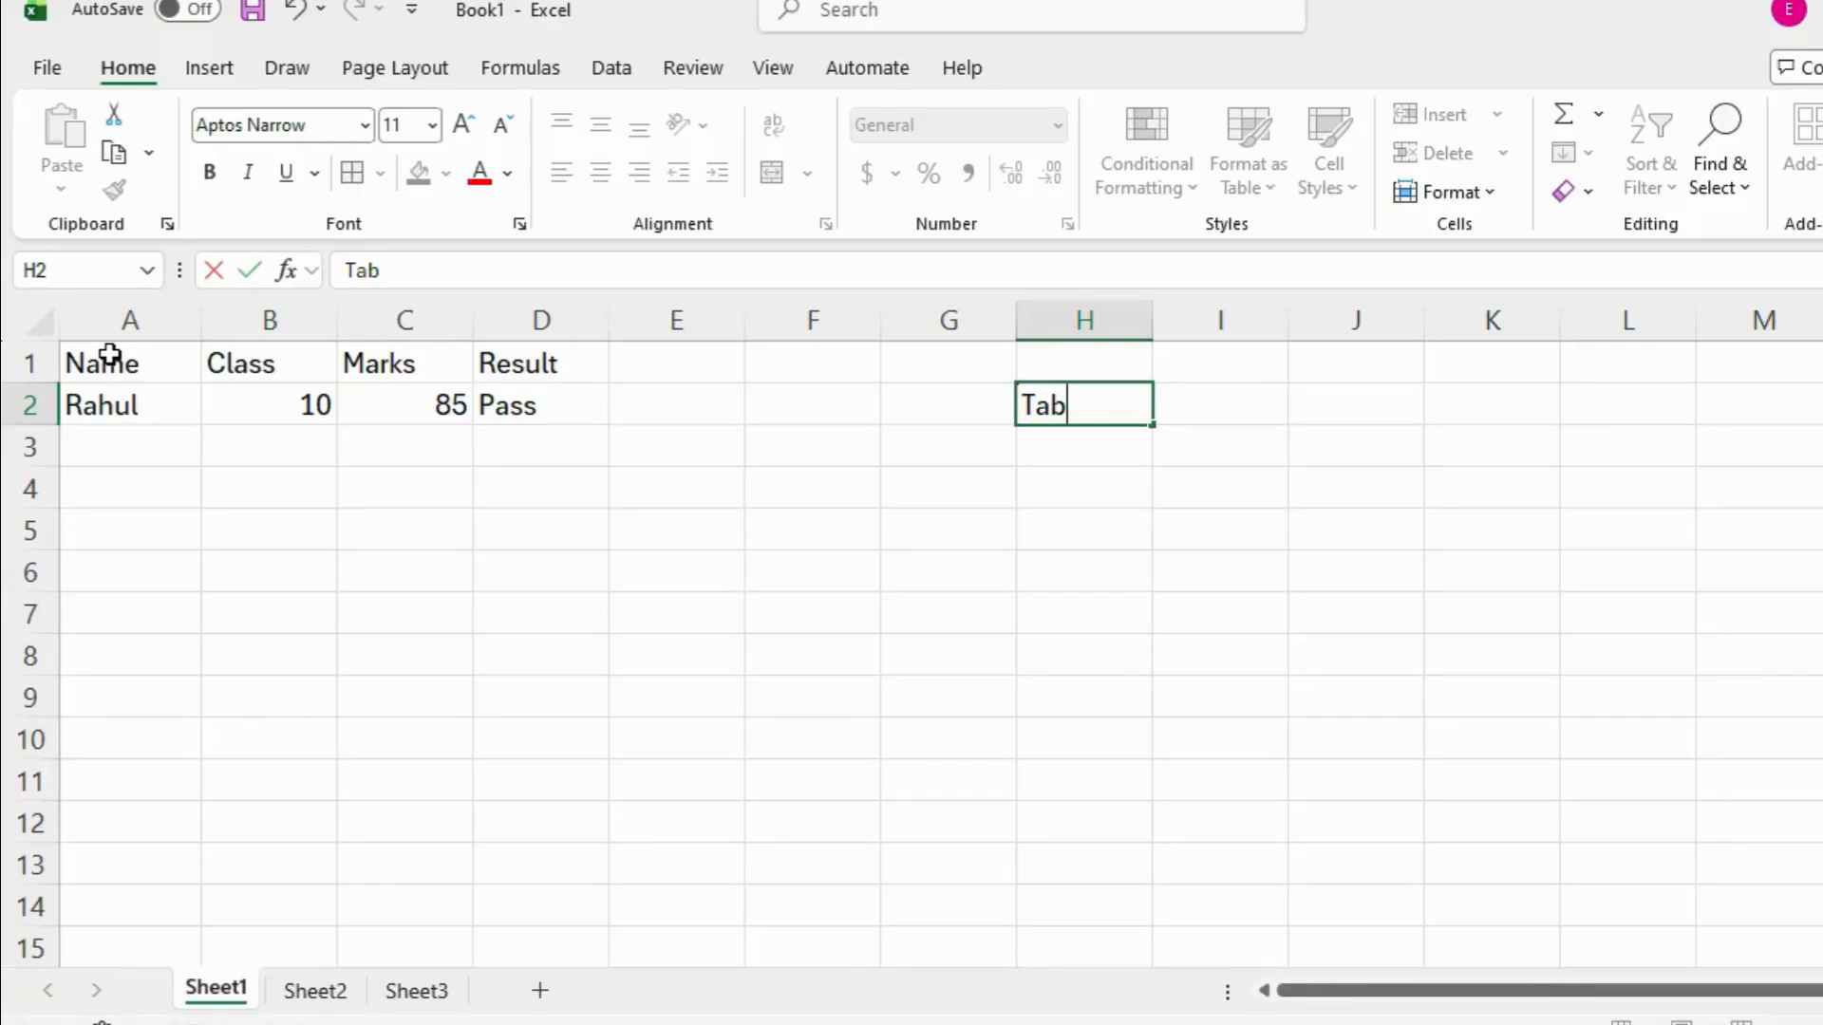
pyautogui.press('Return')
# Enter the word Enter in cell A7, below the student record.
pyautogui.press('Return')
pyautogui.press('Return')
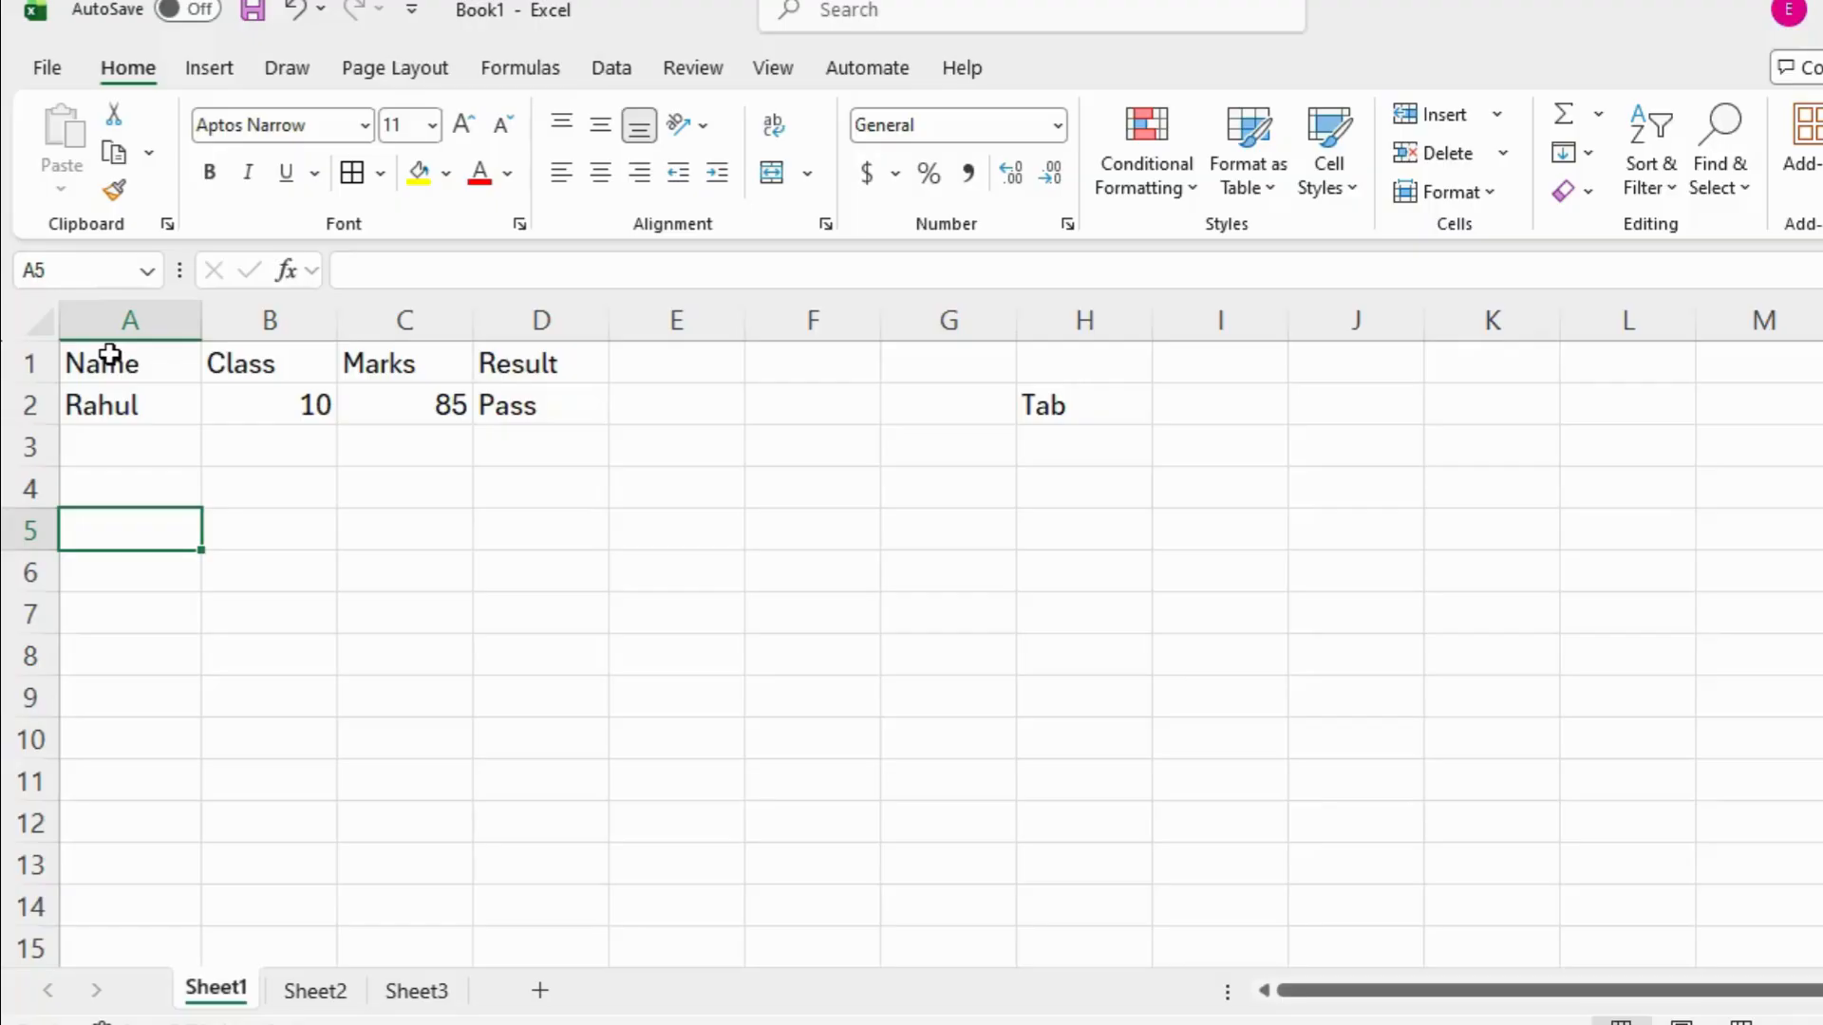
pyautogui.press('Return')
pyautogui.press('Return')
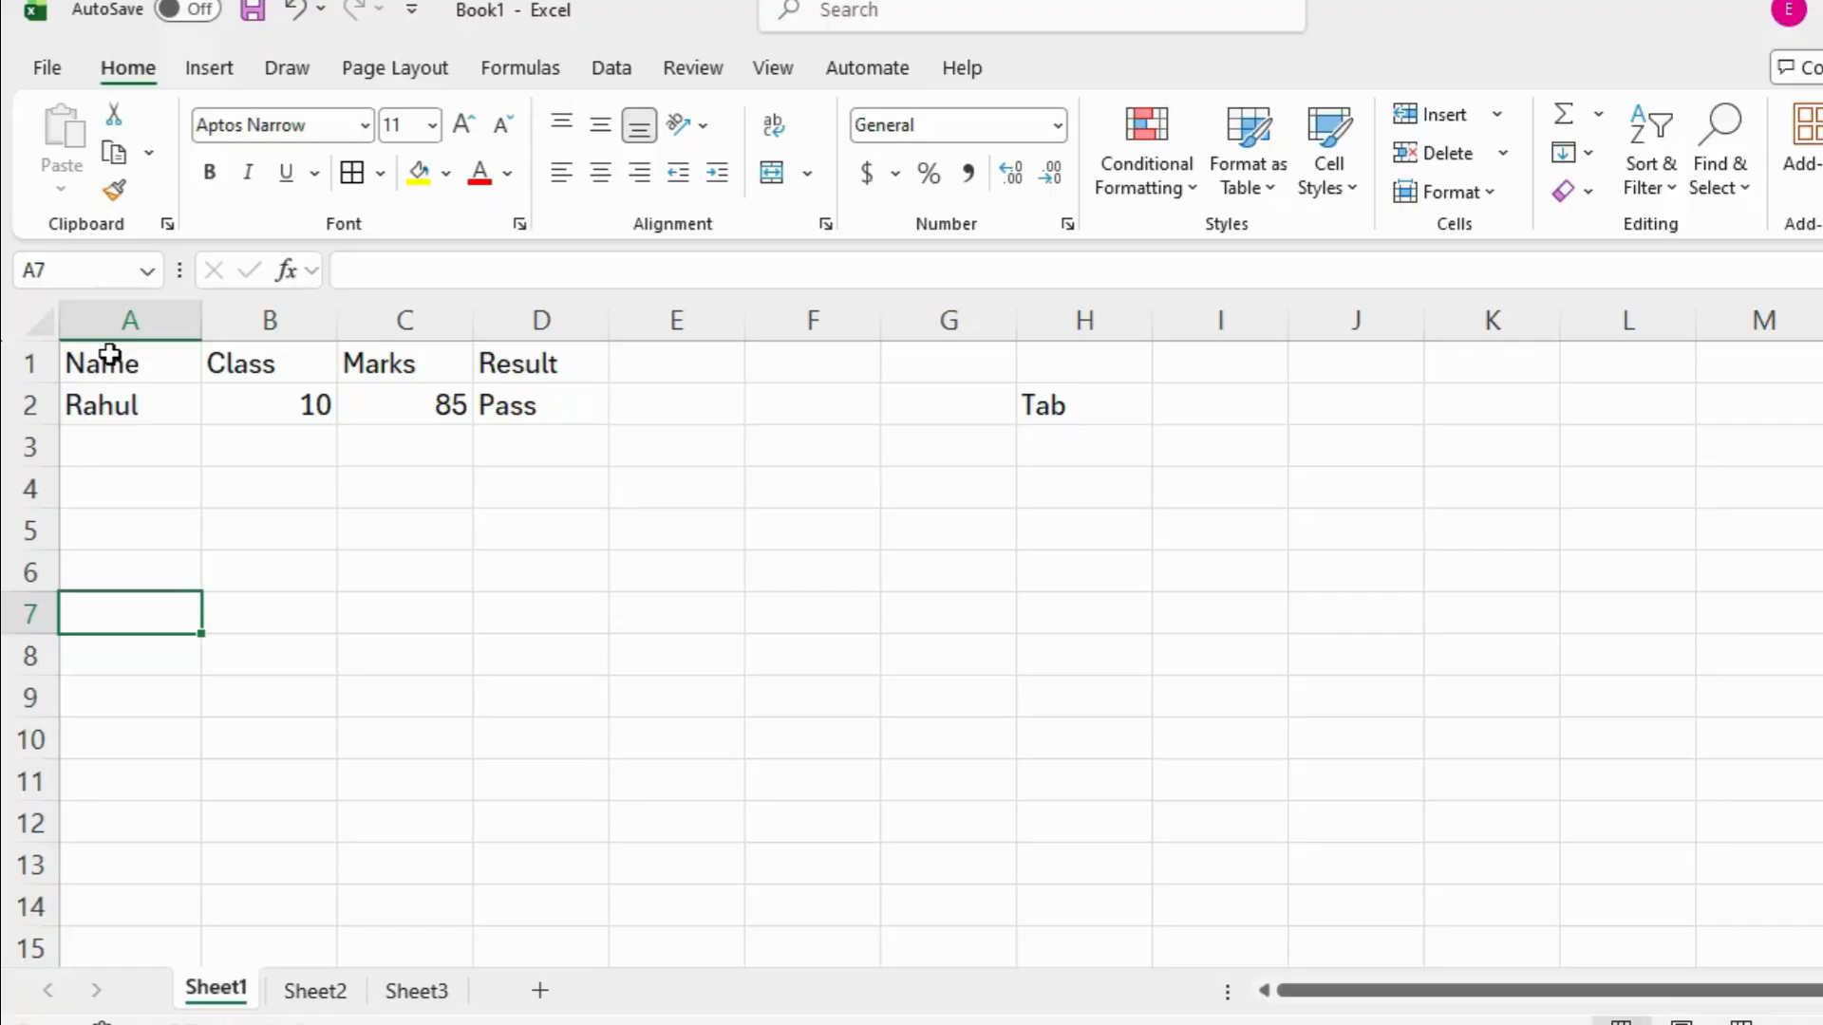
pyautogui.write('Enter')
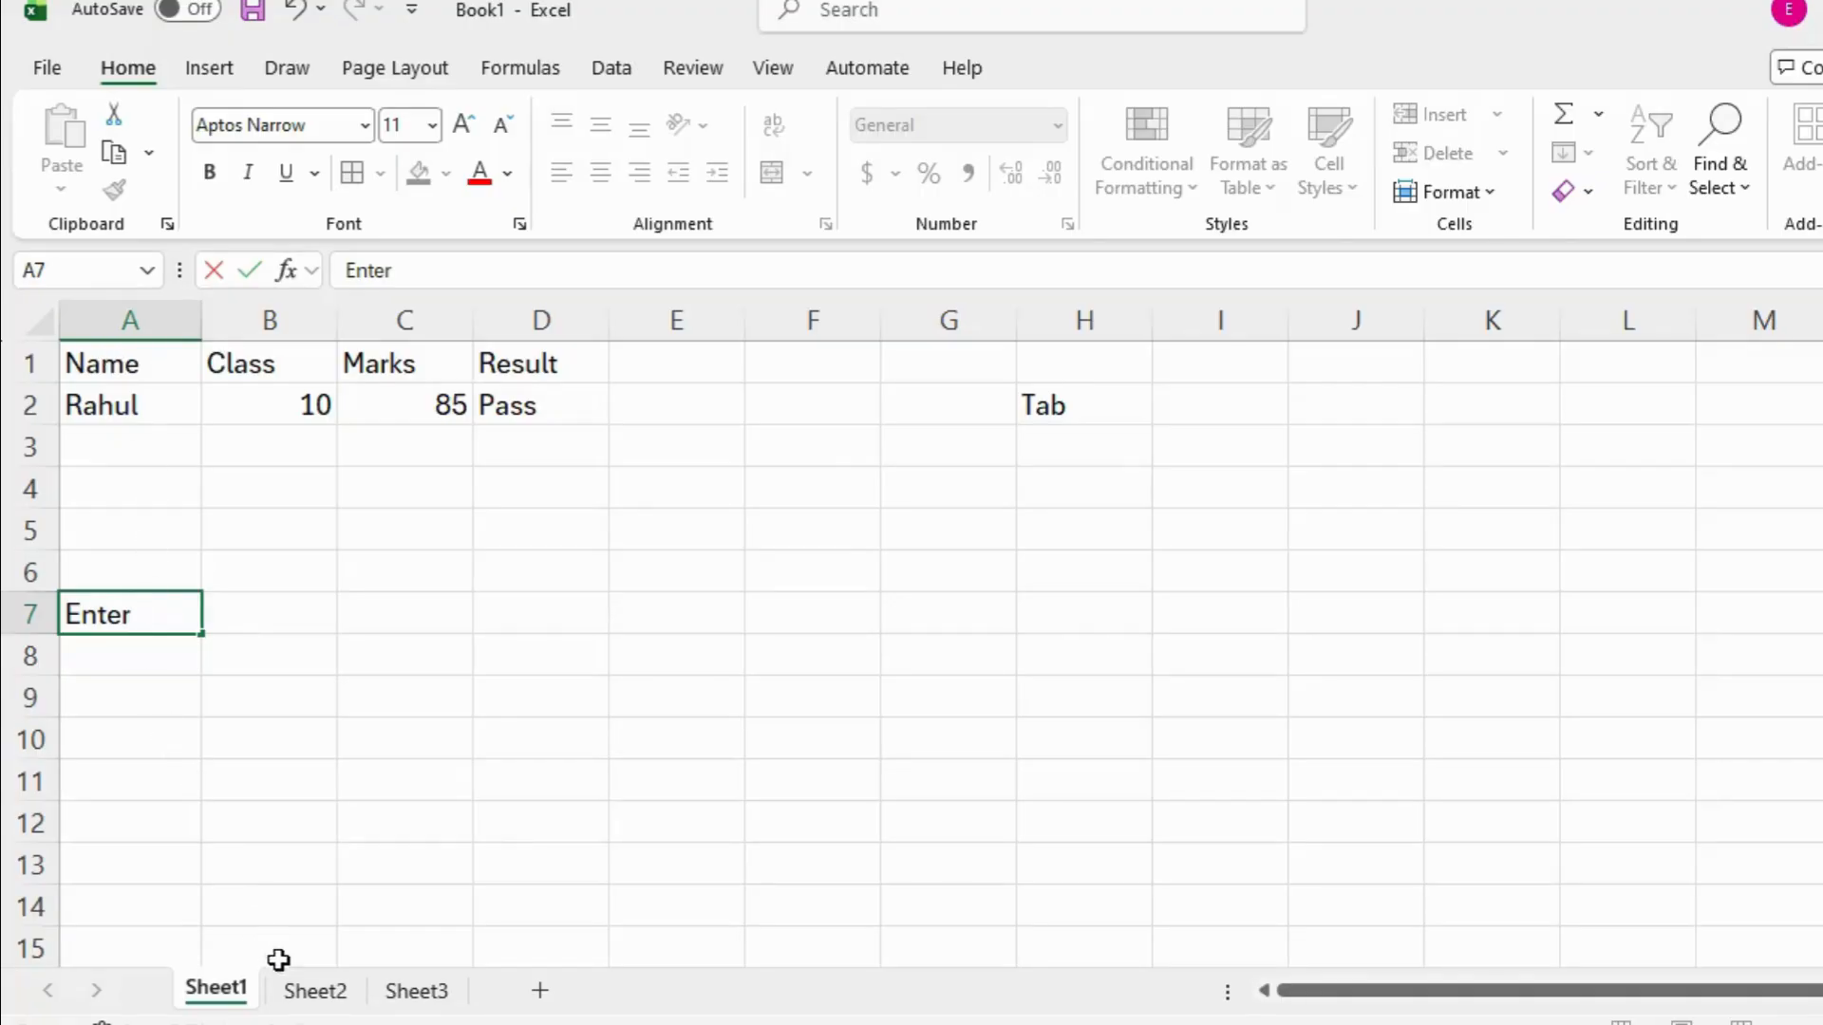
# On Sheet2, correct the student name in A2 by removing its extra final letter.
pyautogui.click(330, 999)
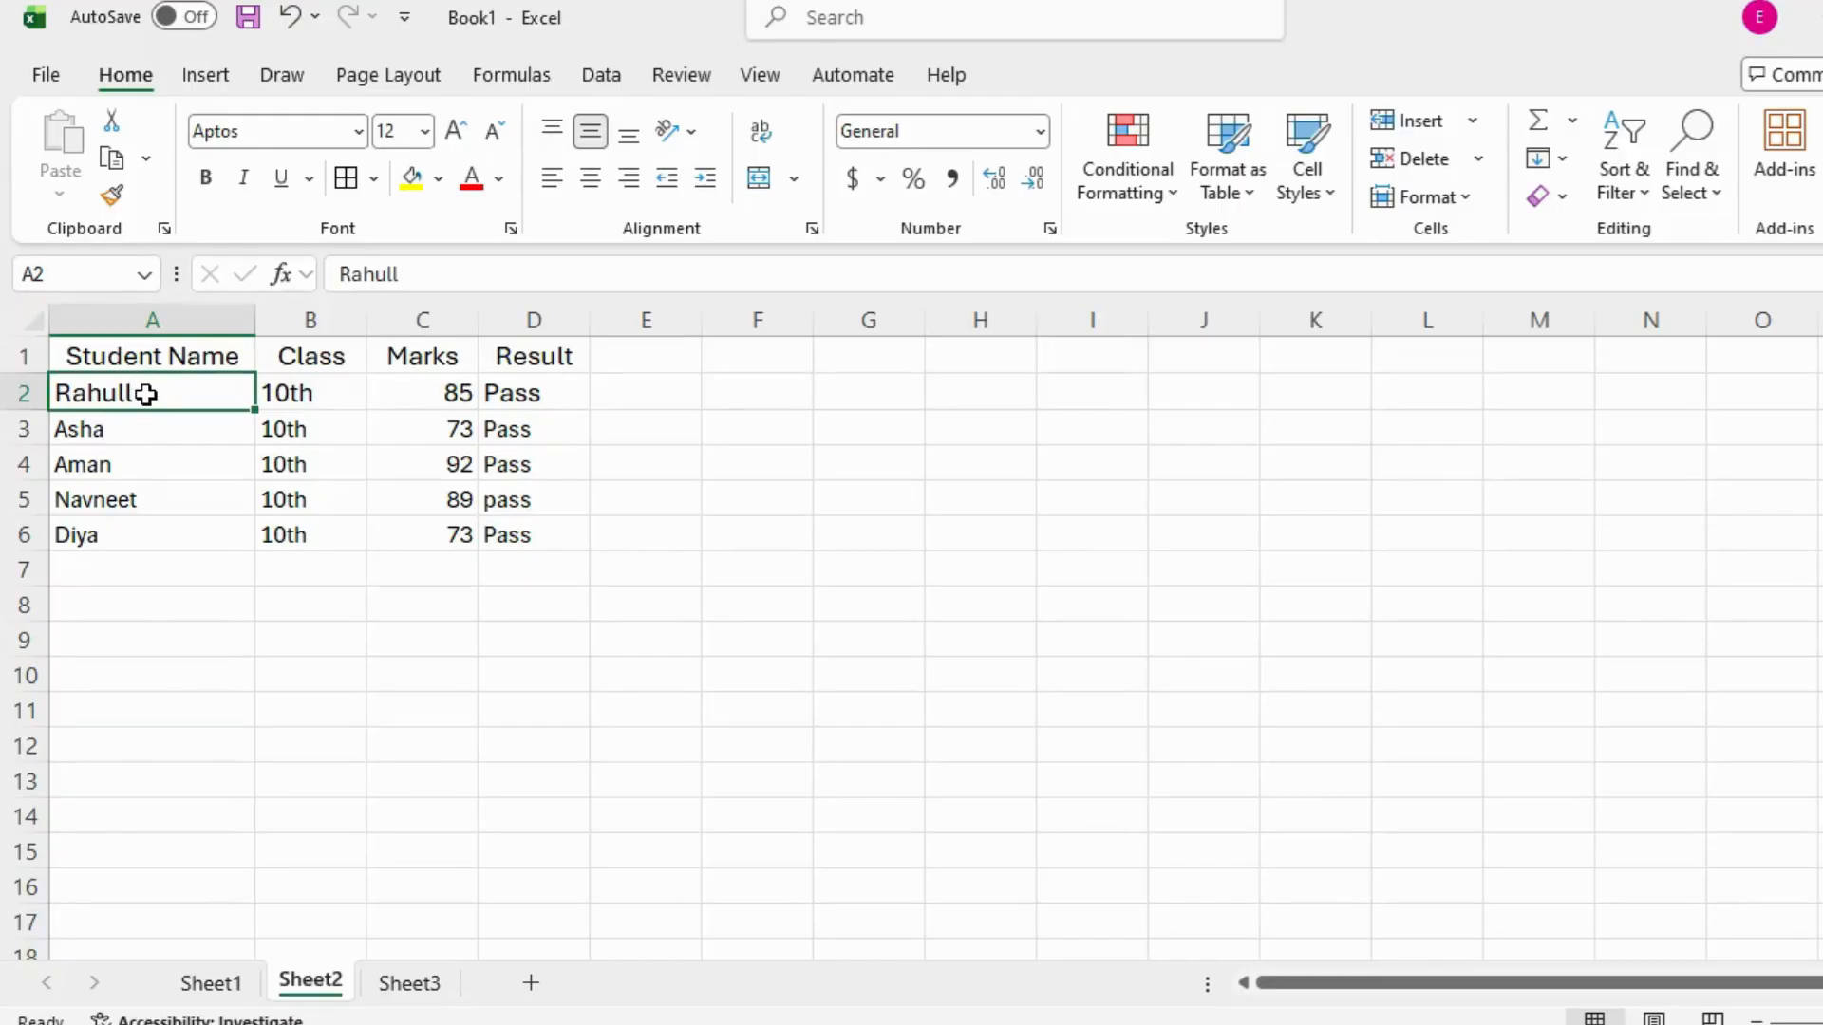
pyautogui.doubleClick(146, 394)
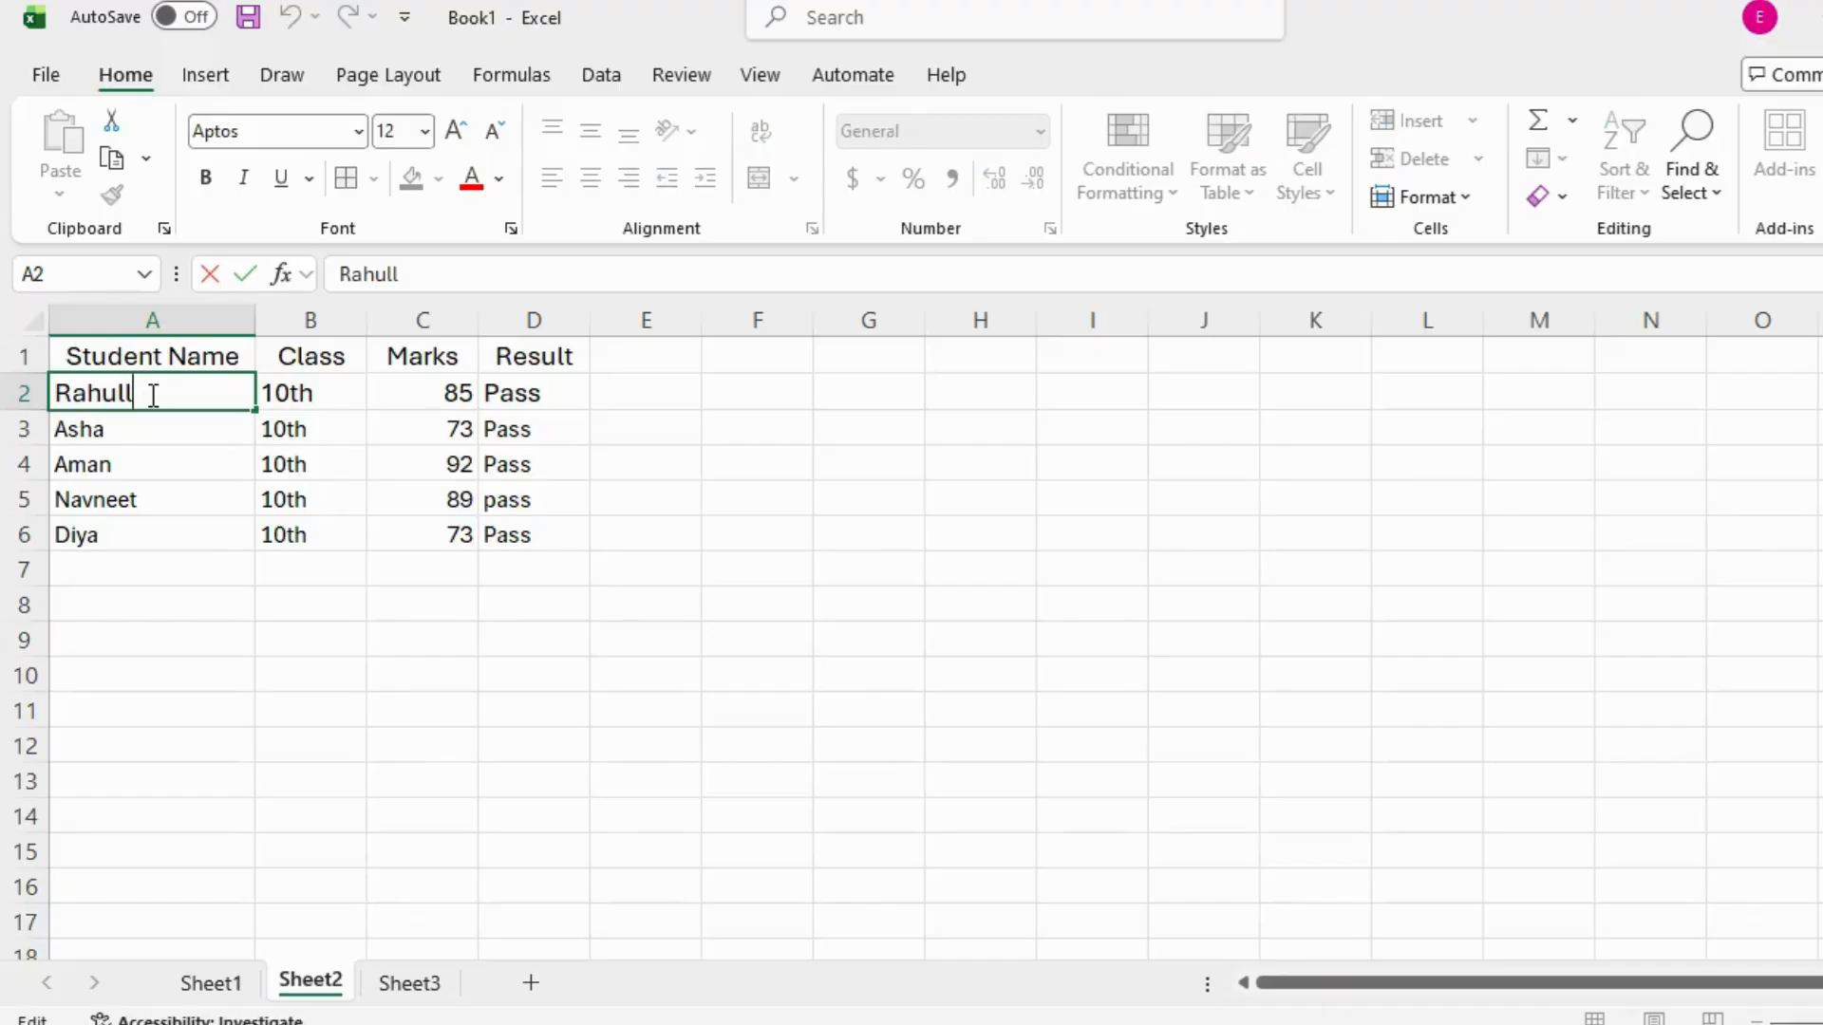
pyautogui.press('BackSpace')
pyautogui.press('Tab')
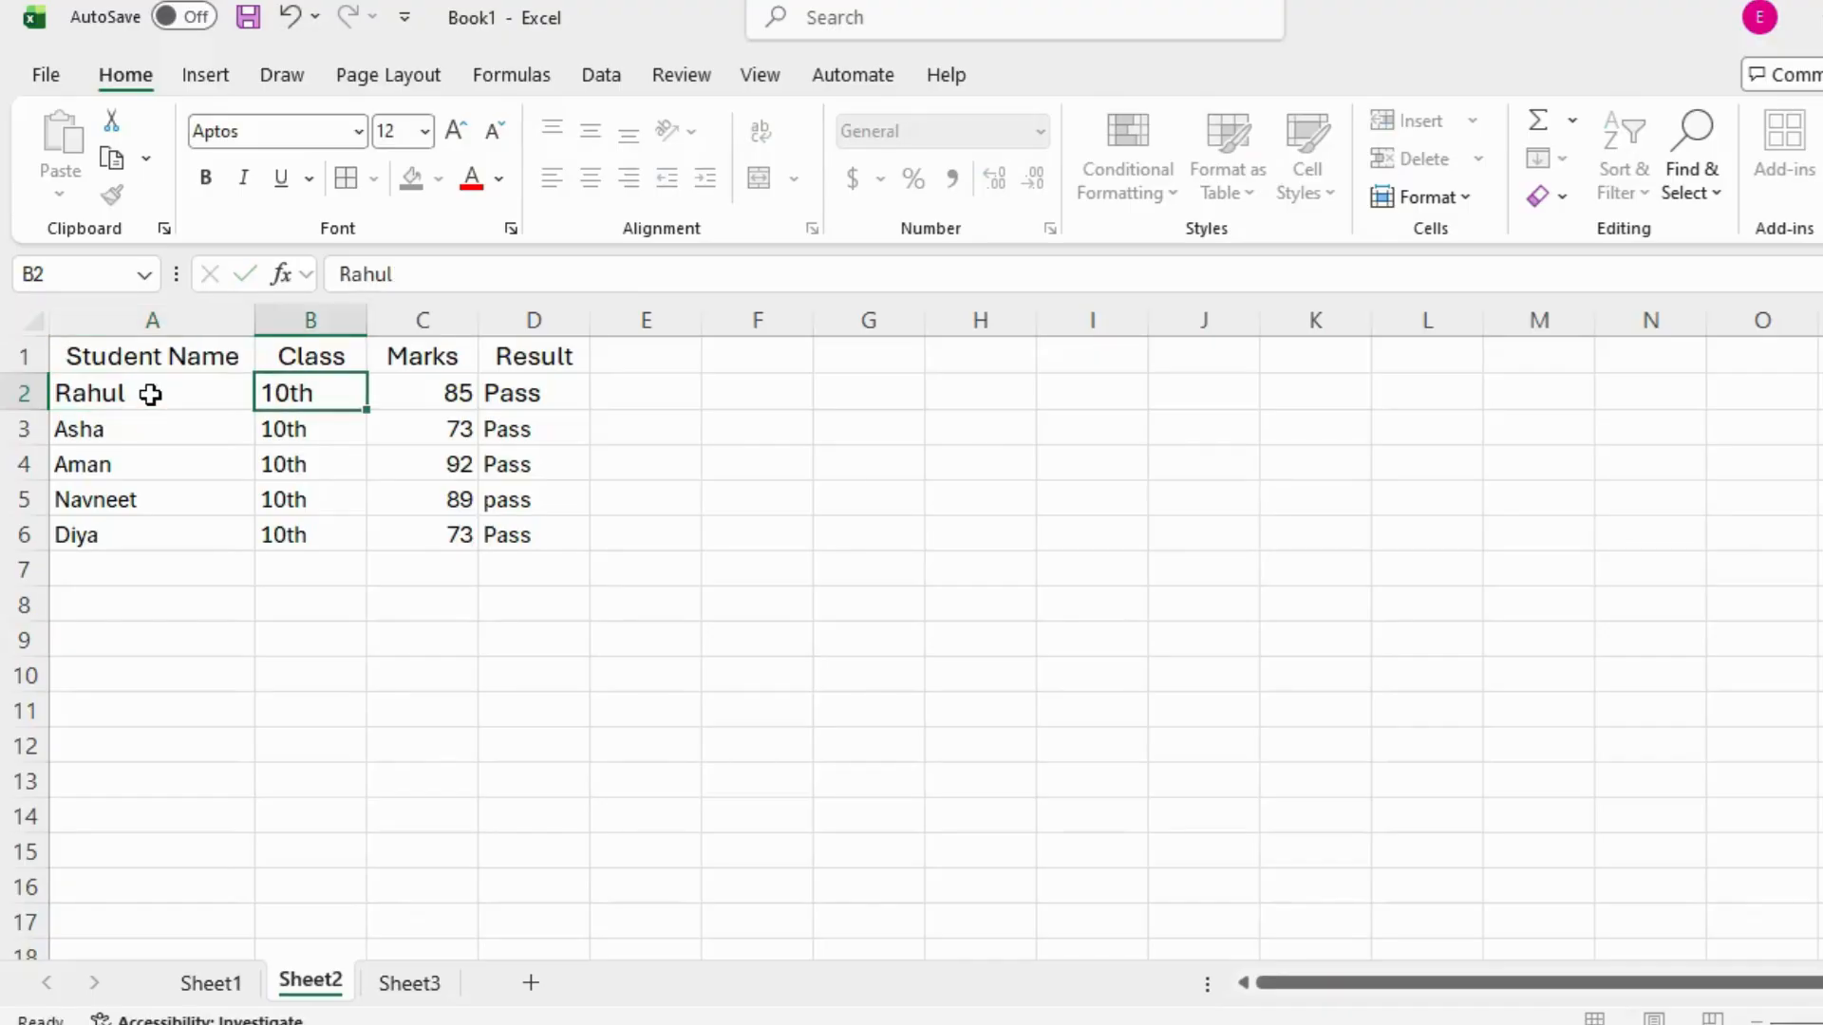
# Add the shortcut notes Key-F2 in cell G2 and fn+F2 in cell G3.
pyautogui.press('Right')
pyautogui.press('Right')
pyautogui.press('Right')
pyautogui.press('Right')
pyautogui.press('Right')
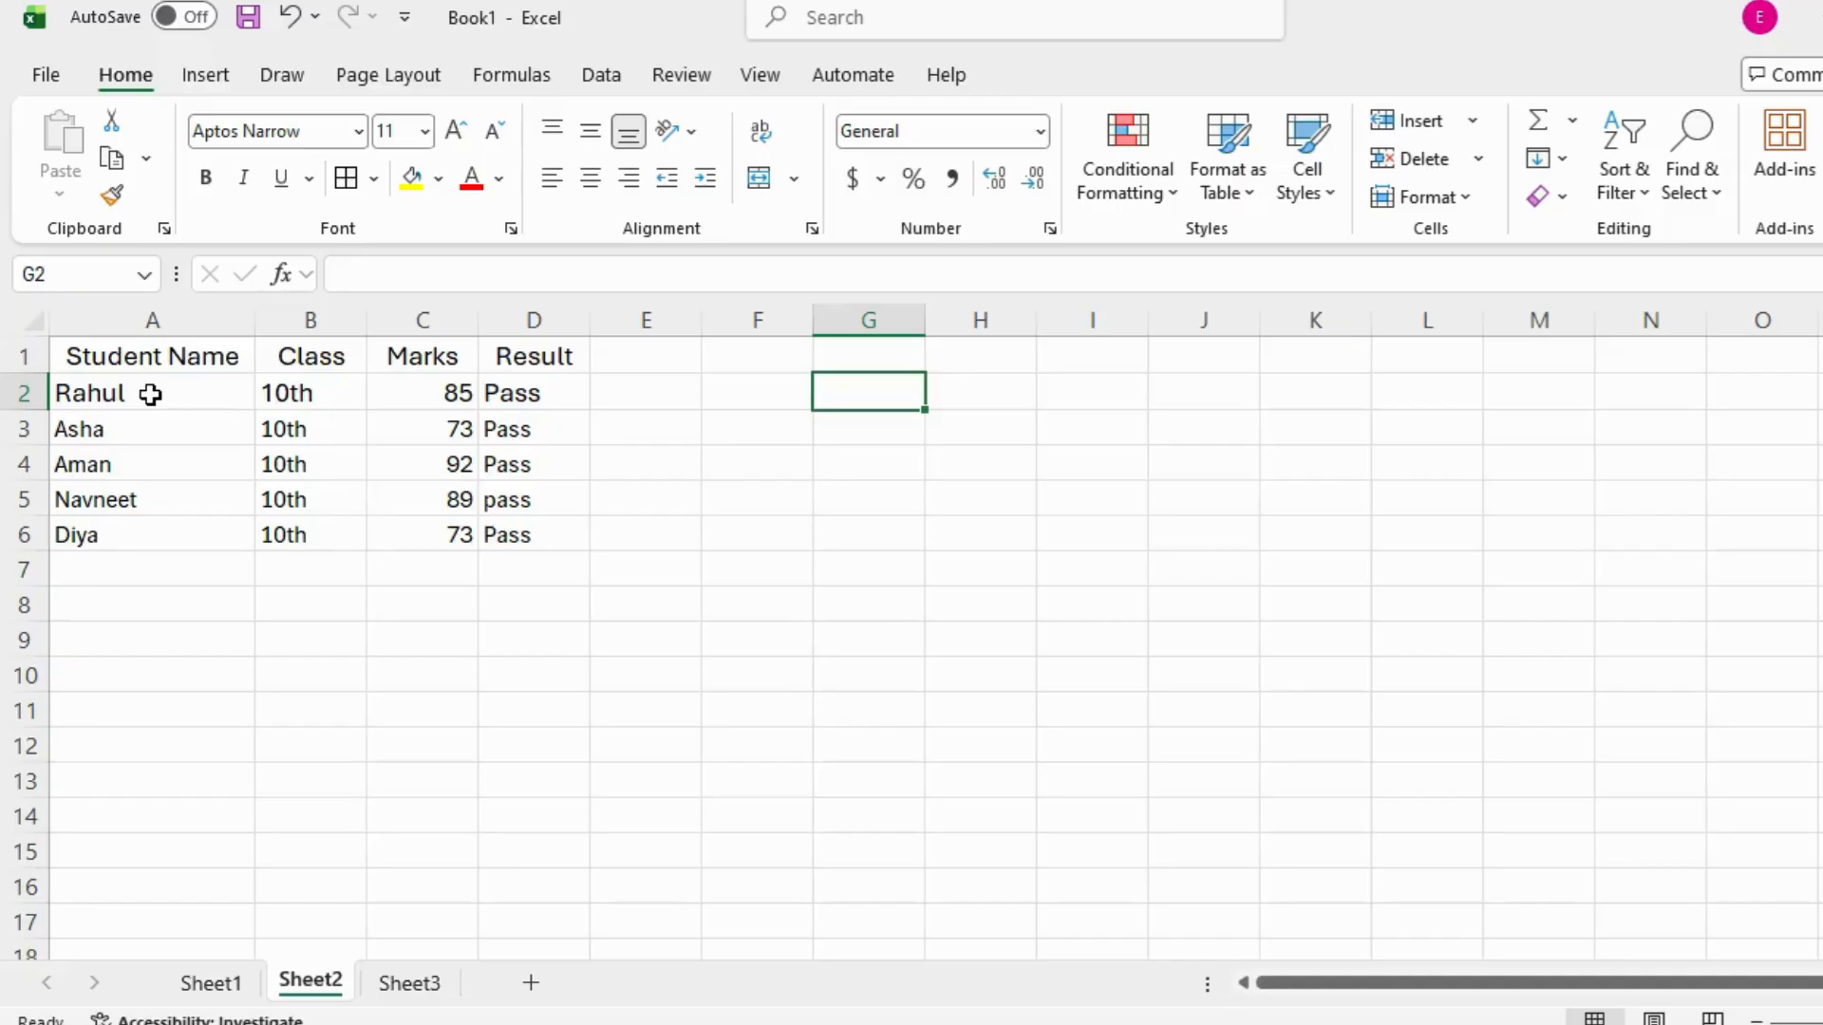
pyautogui.write('Key')
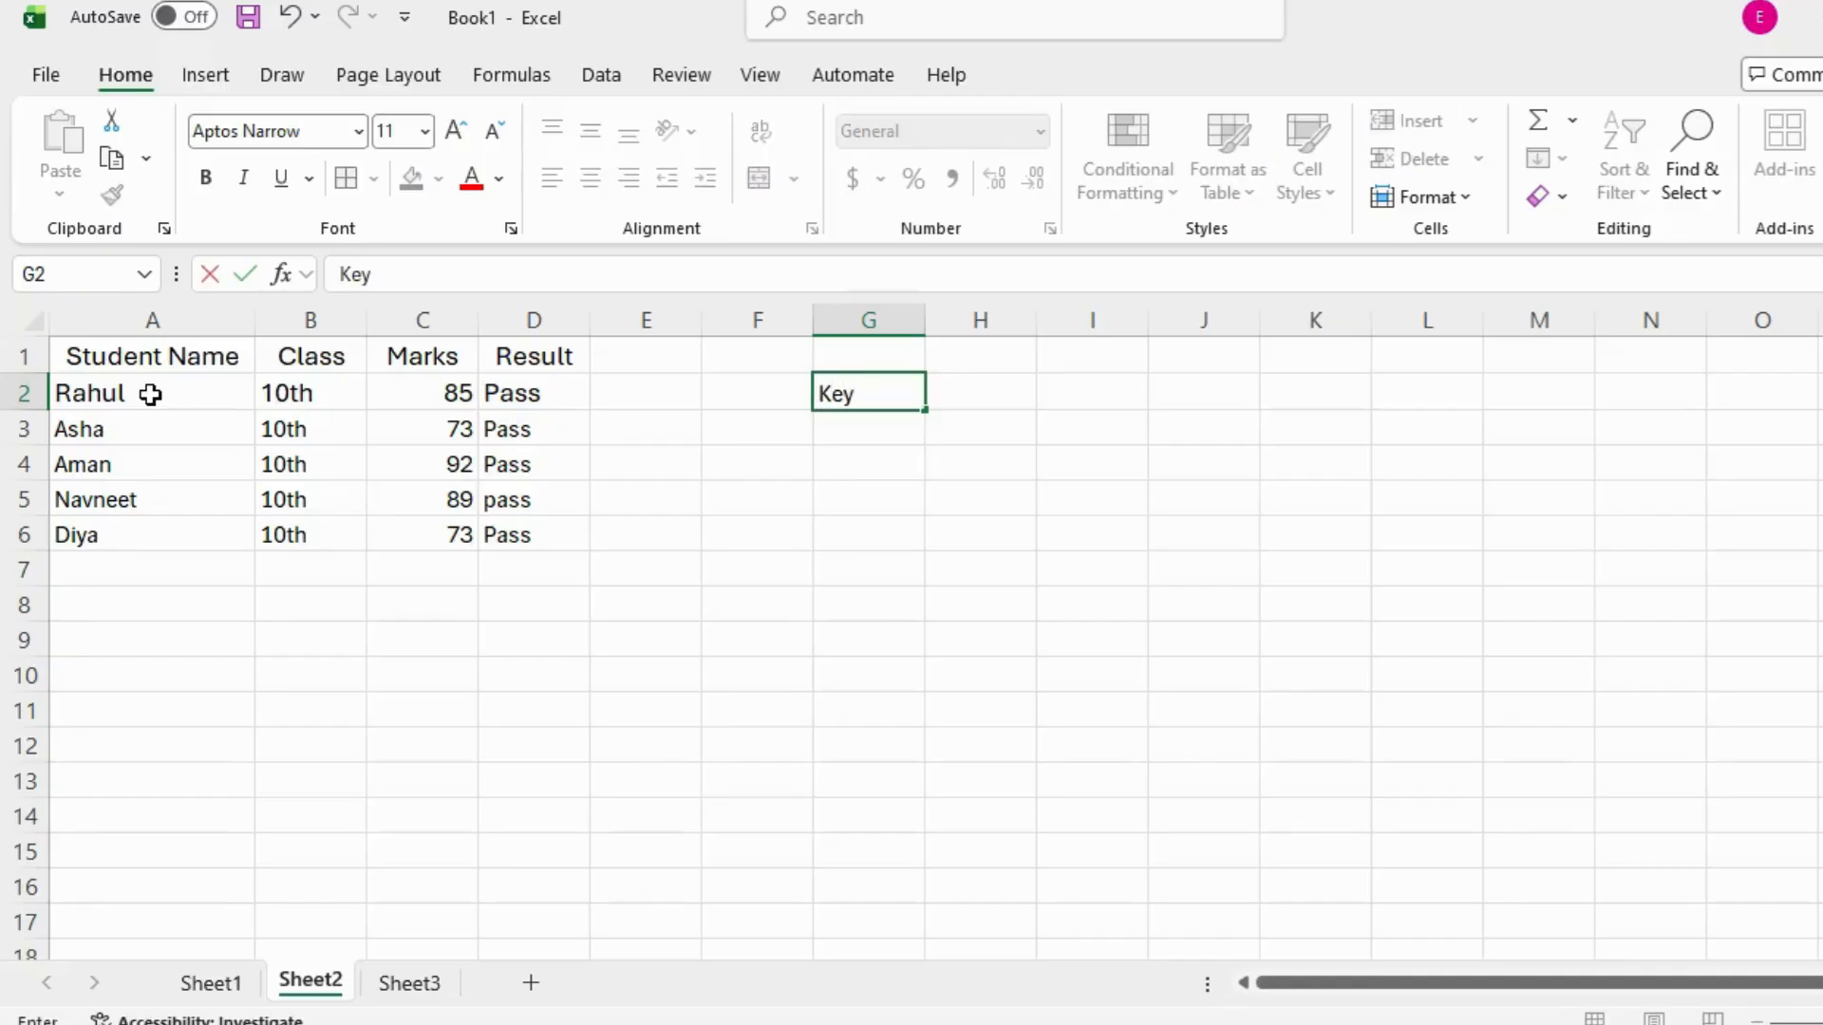
pyautogui.write('-F2')
pyautogui.press('Return')
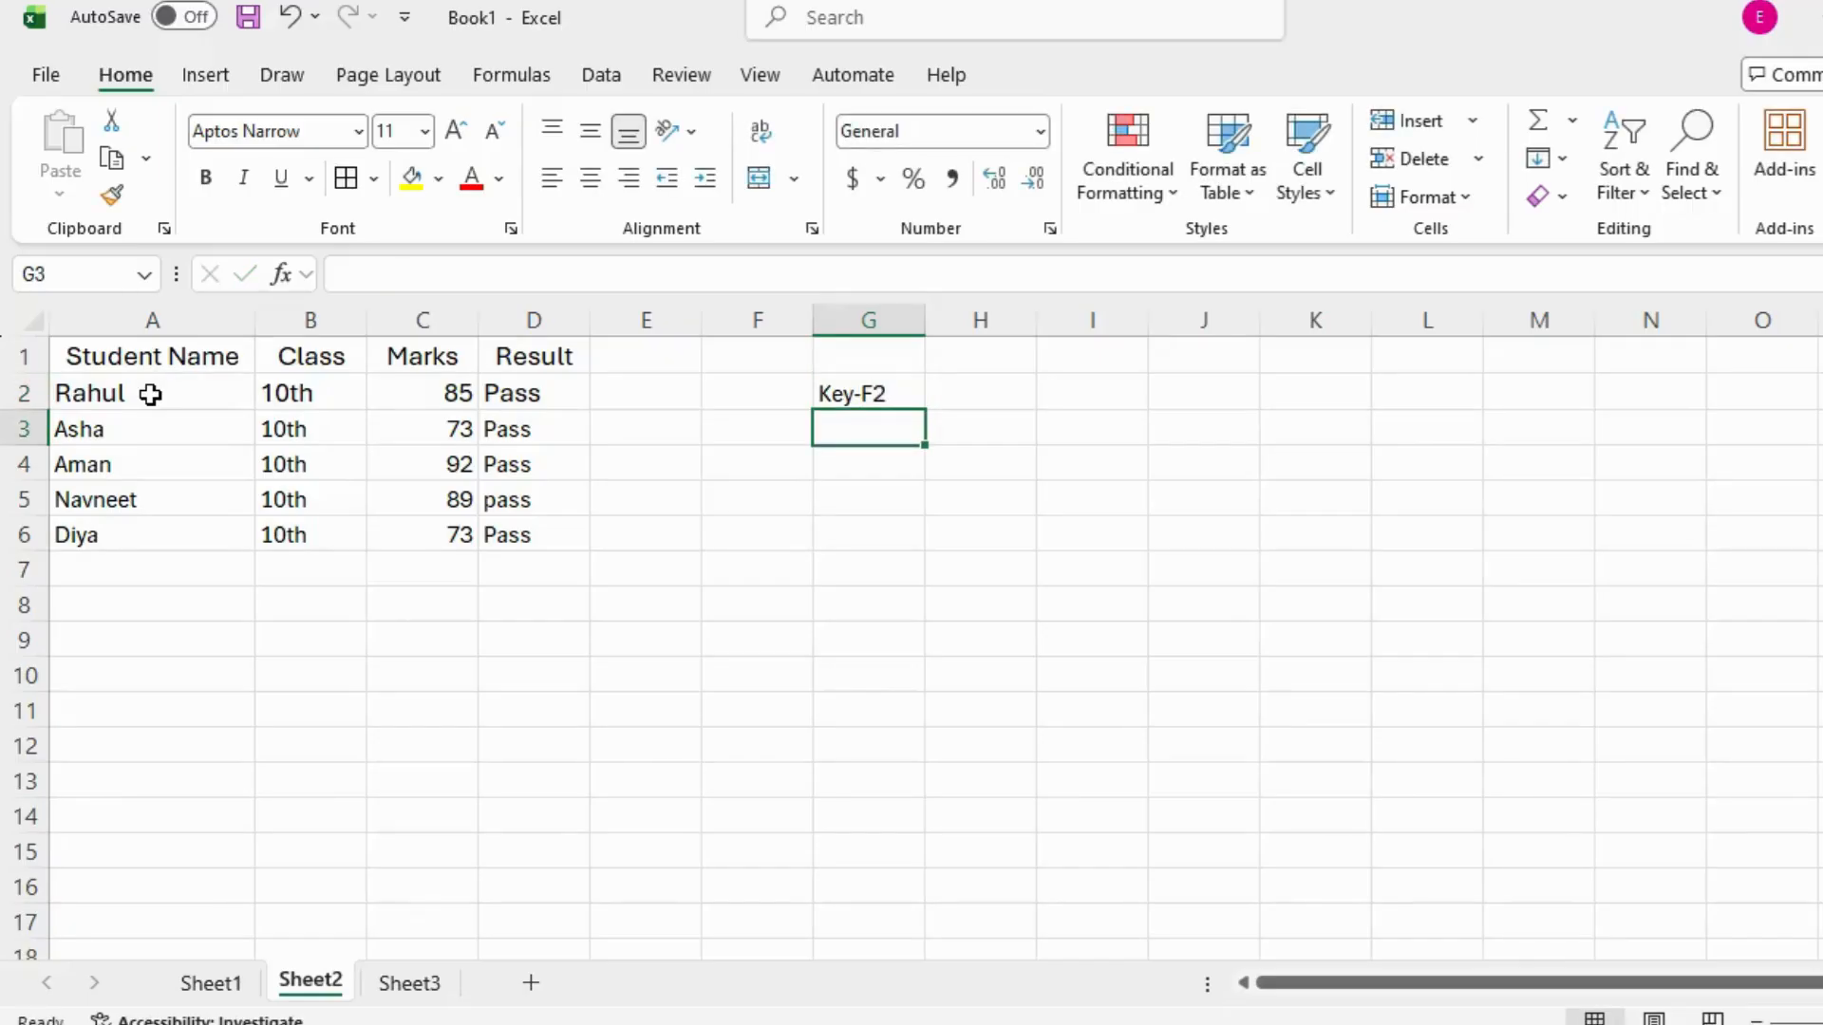
pyautogui.write('fn')
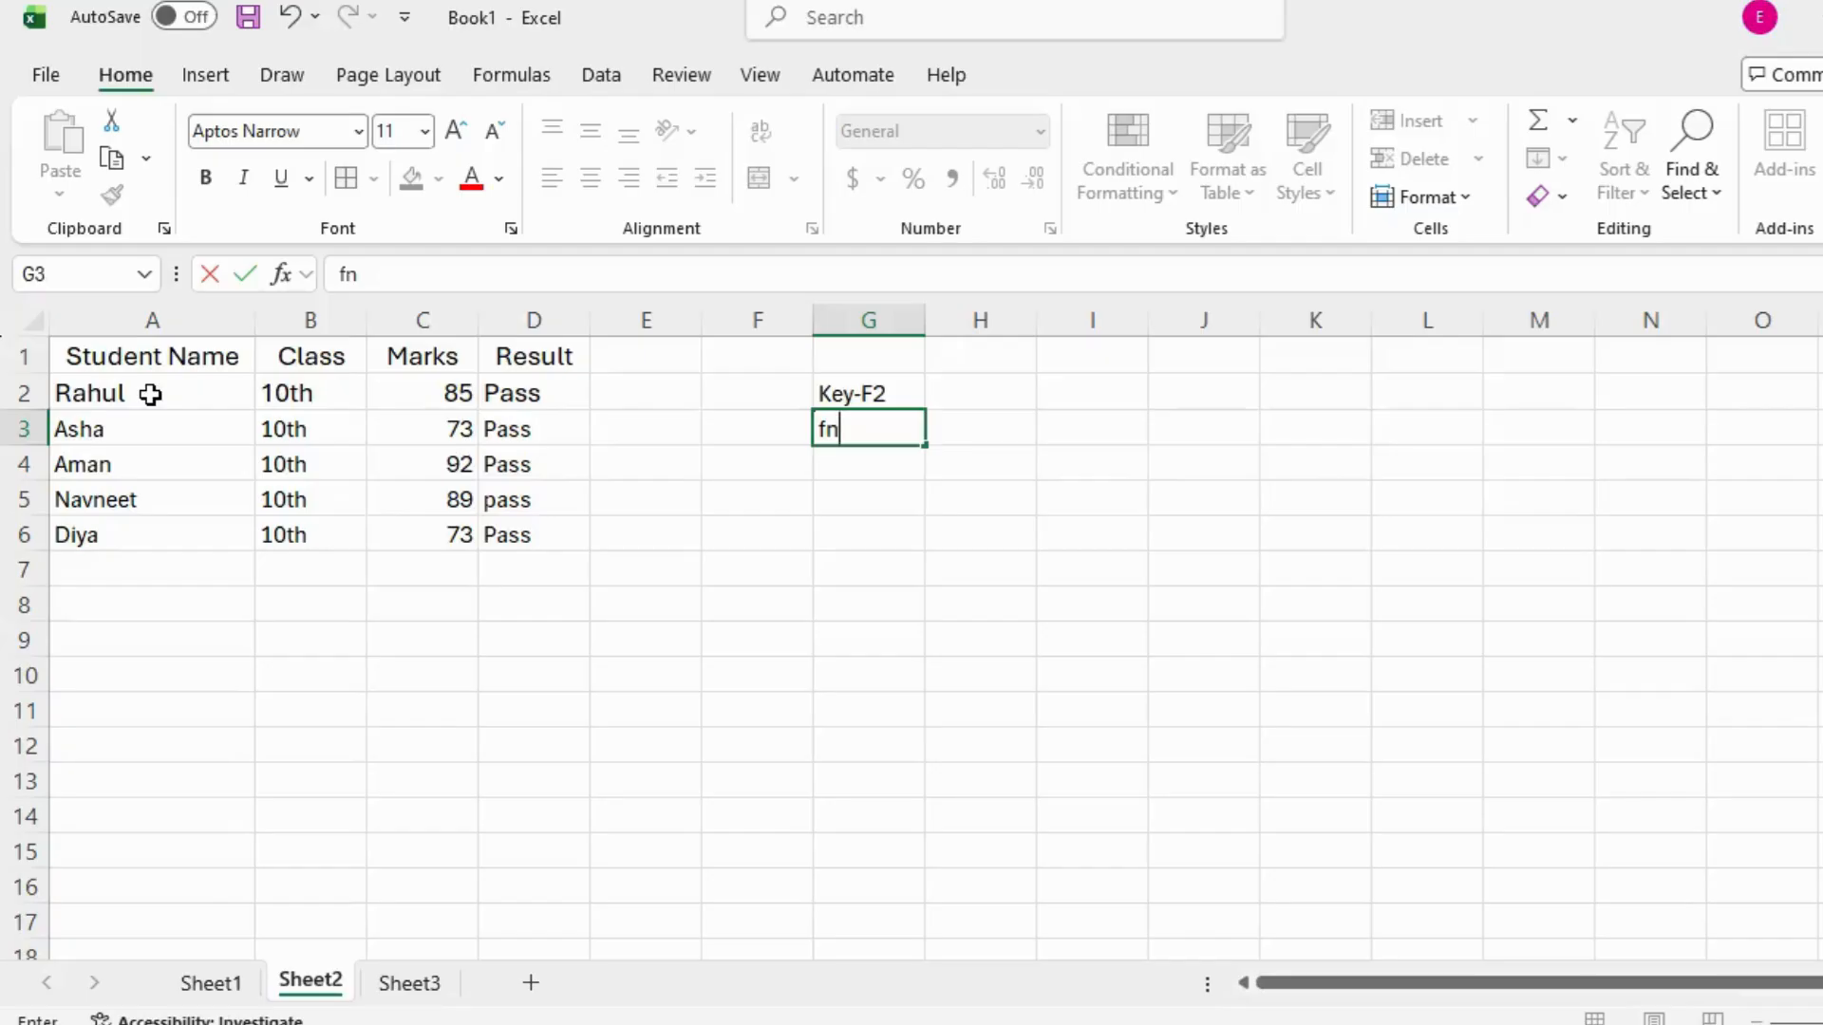
pyautogui.write('+F2')
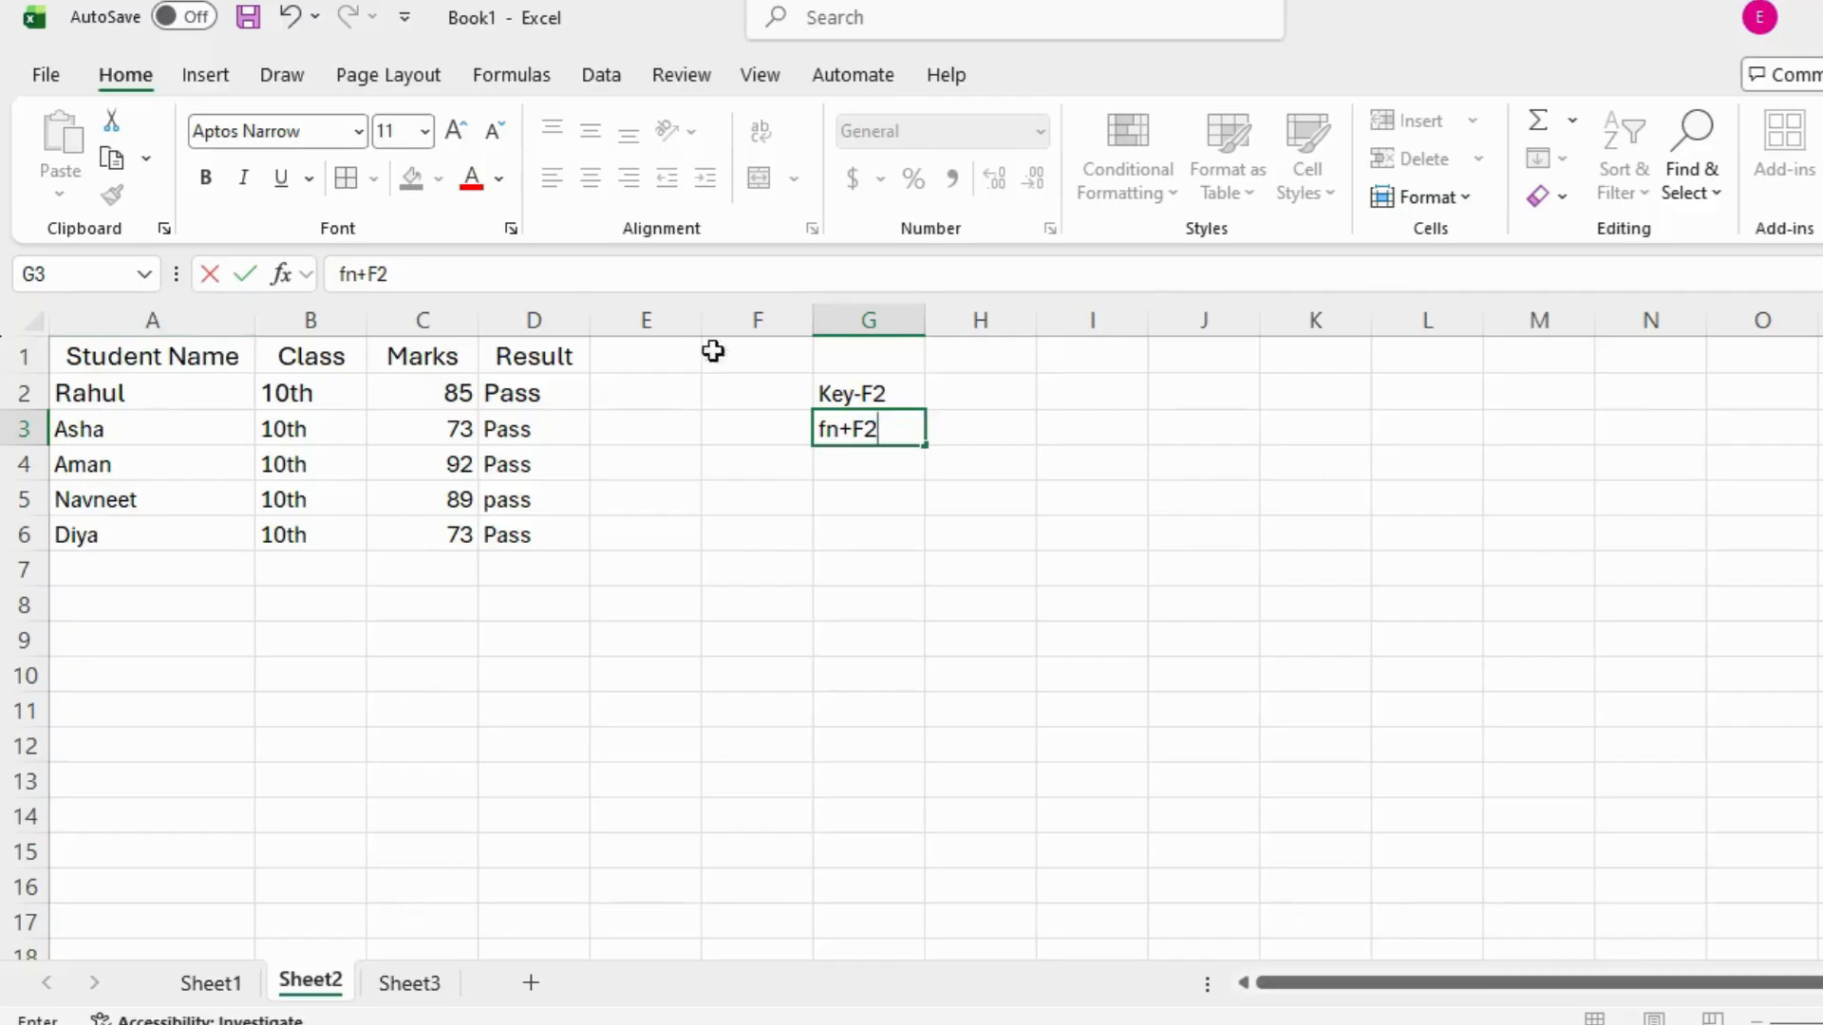
# Highlight the shortcut notes in G2:G3 with a yellow fill.
pyautogui.moveTo(874, 394); pyautogui.dragTo(874, 423)
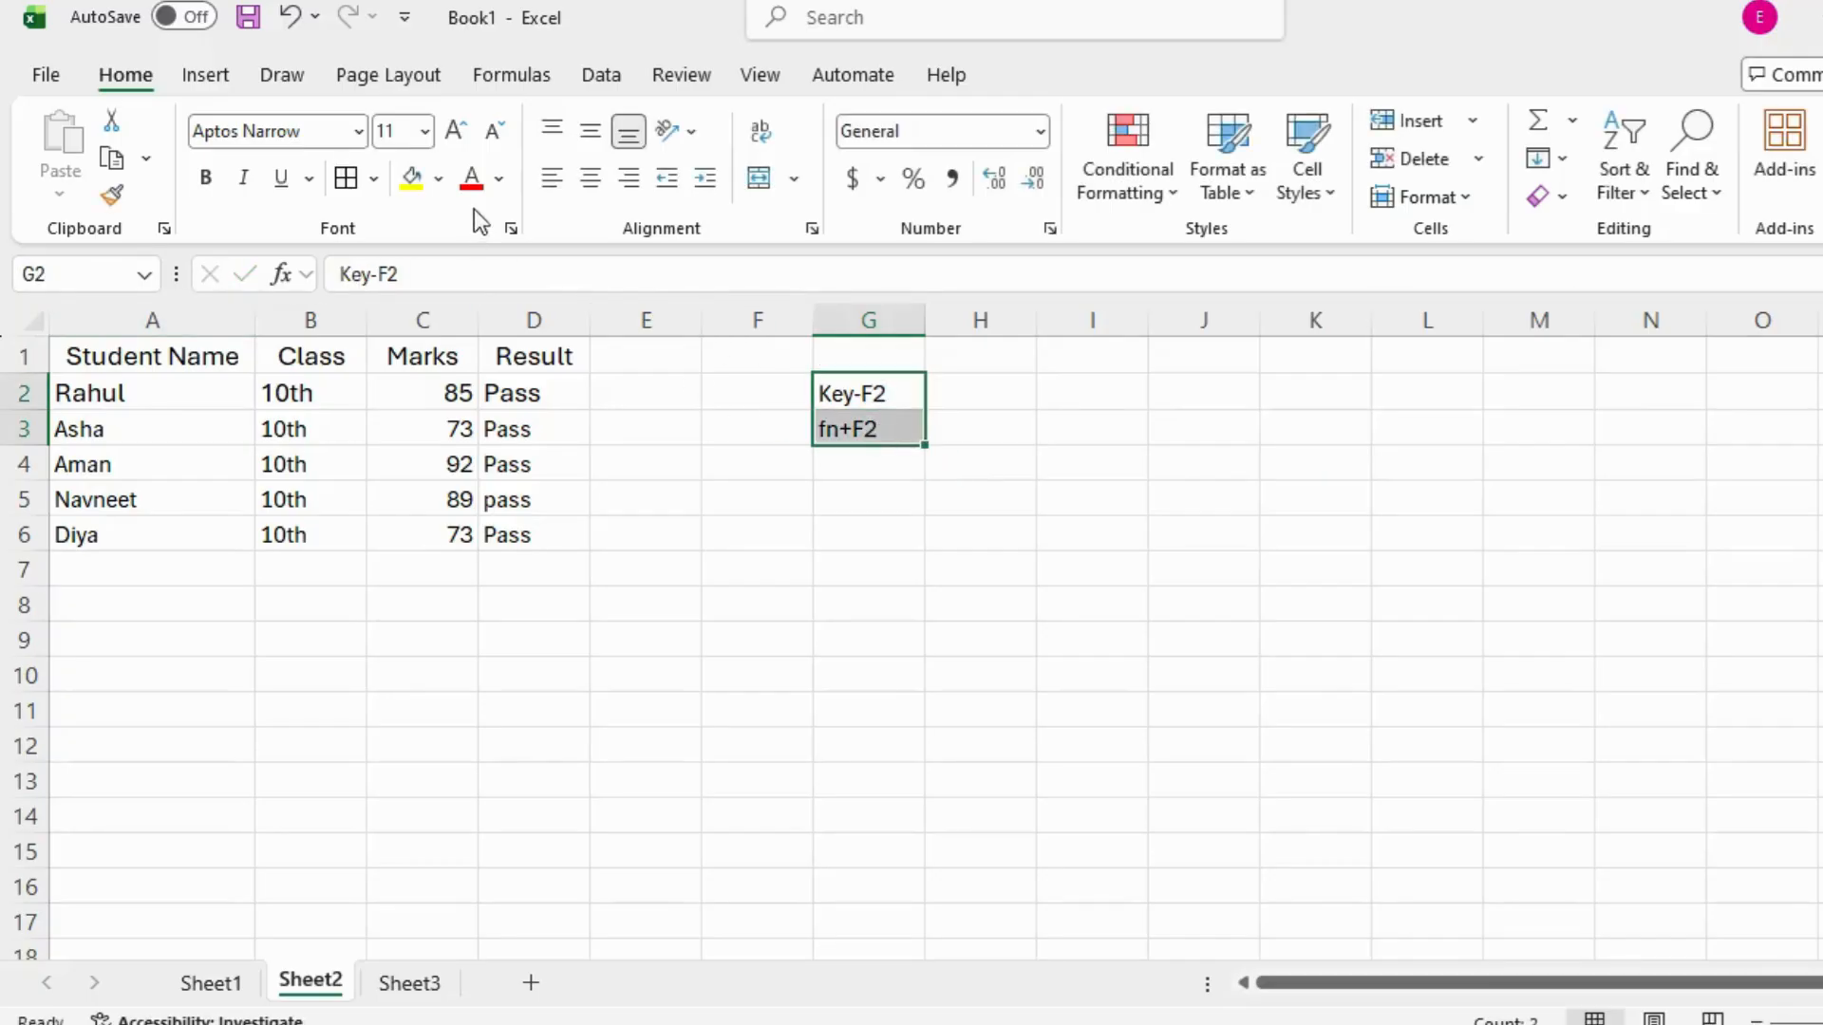
pyautogui.click(418, 190)
pyautogui.click(997, 431)
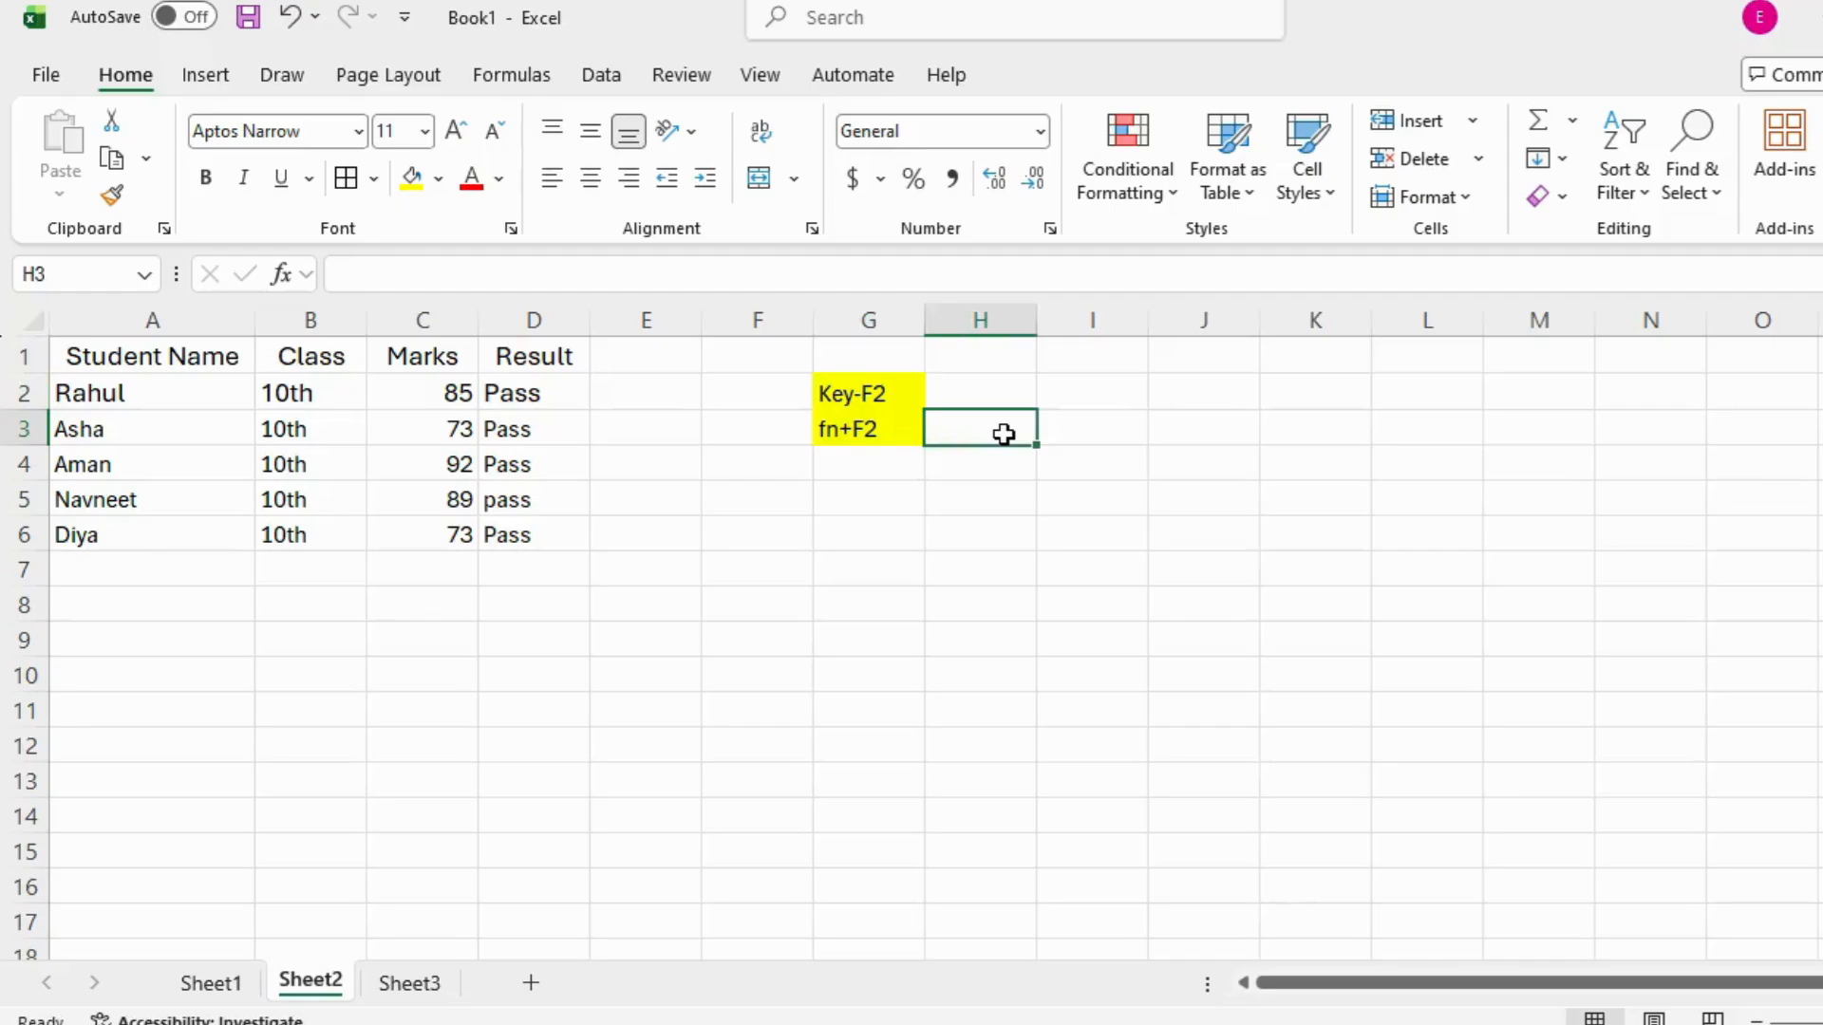
pyautogui.moveTo(867, 394); pyautogui.dragTo(867, 424)
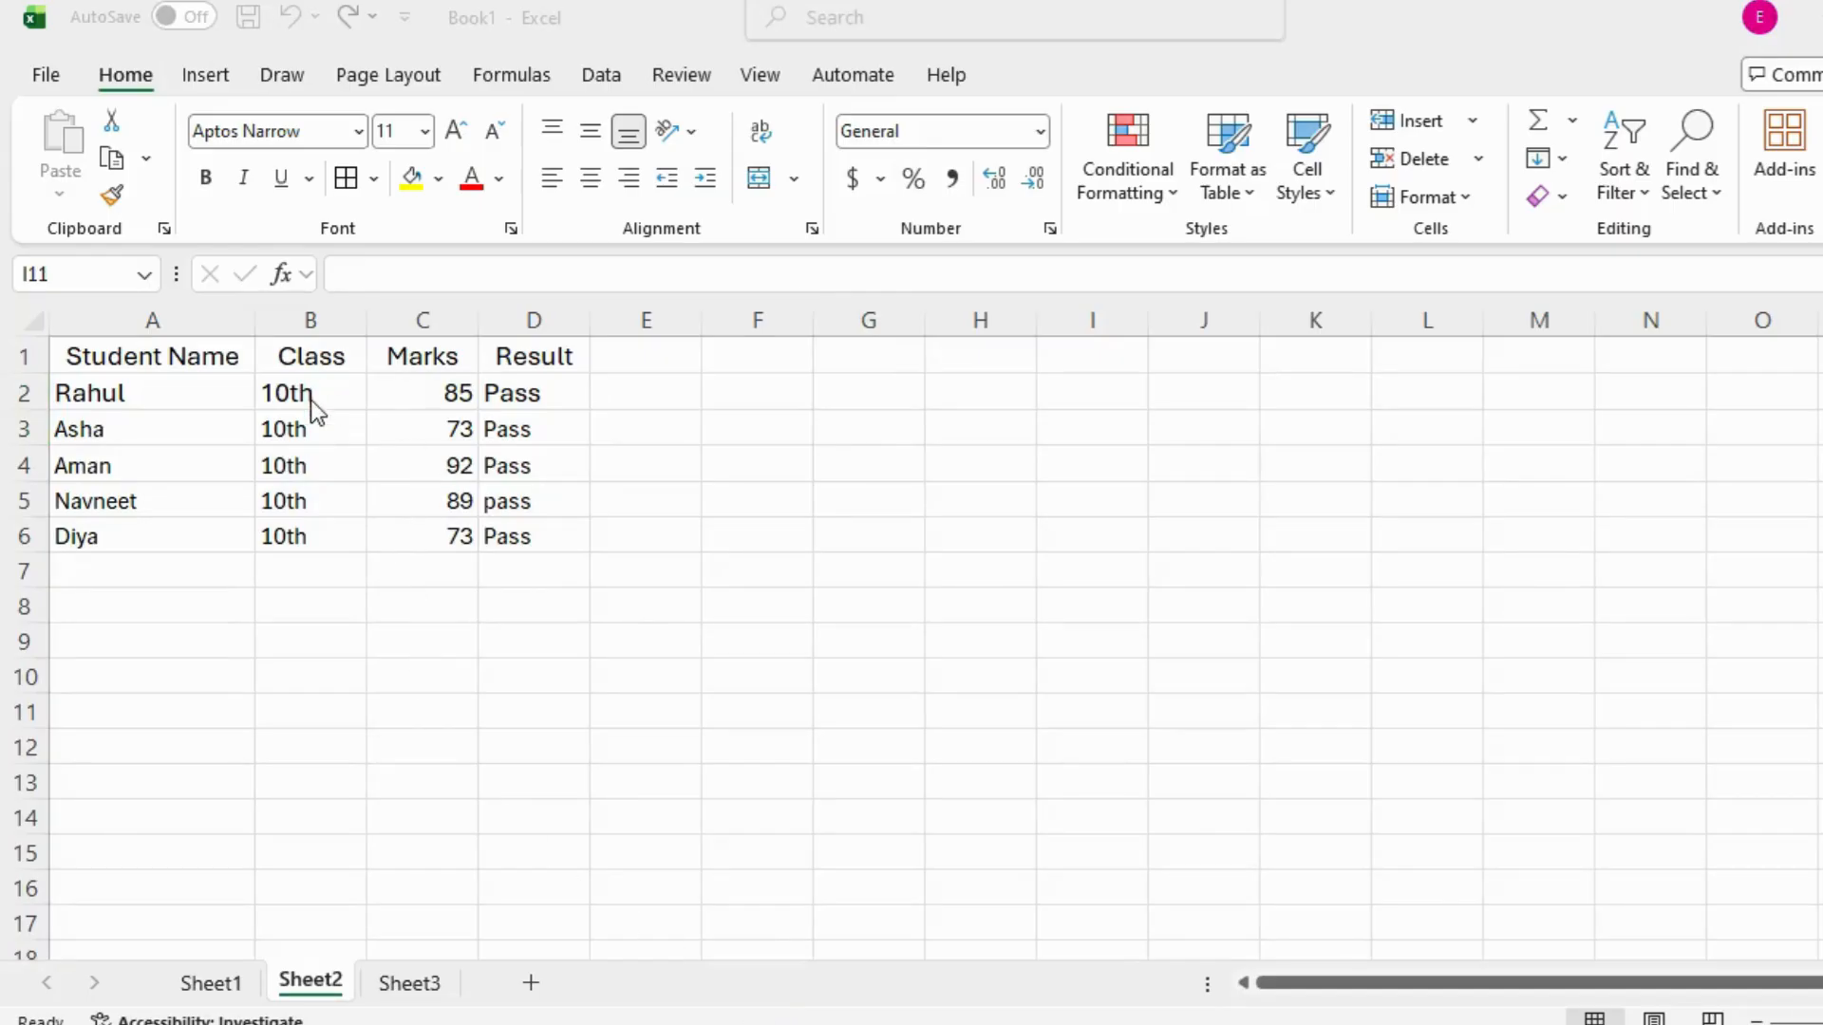
# Enter the labels Copy in cell F3 and Paste in cell F4.
pyautogui.click(308, 399)
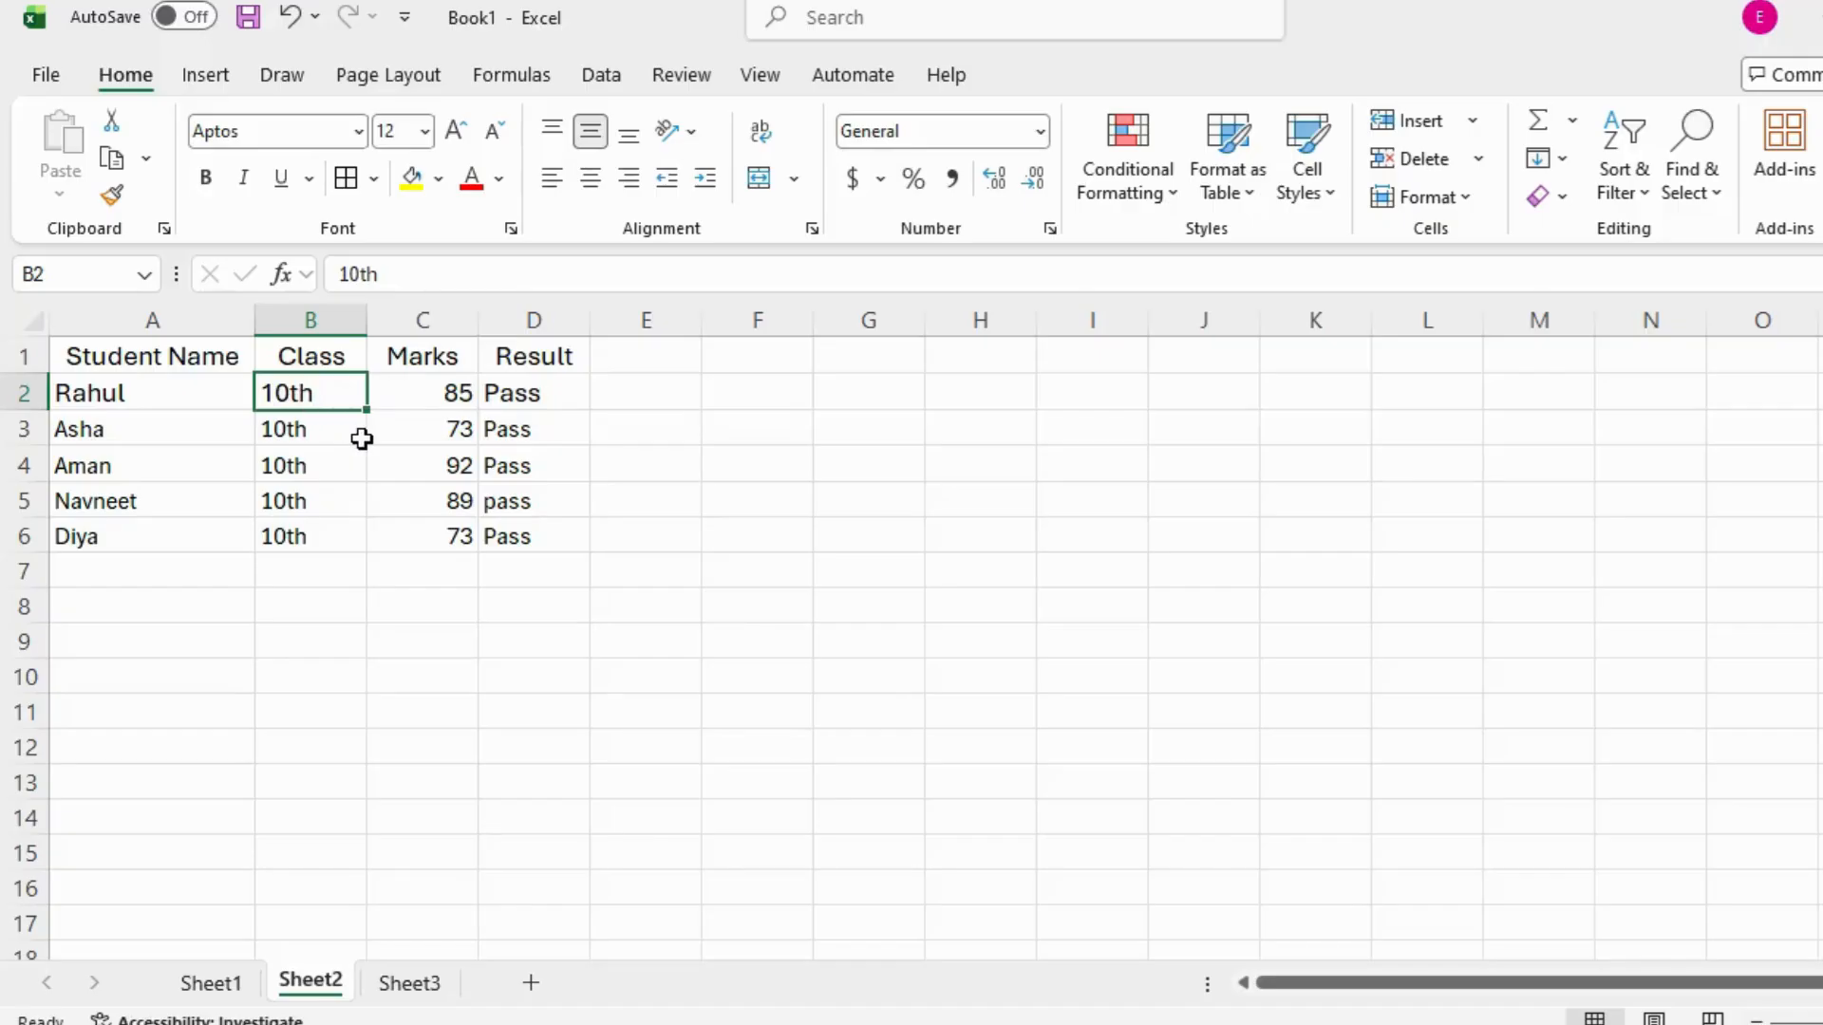
pyautogui.click(778, 433)
pyautogui.write('Copy')
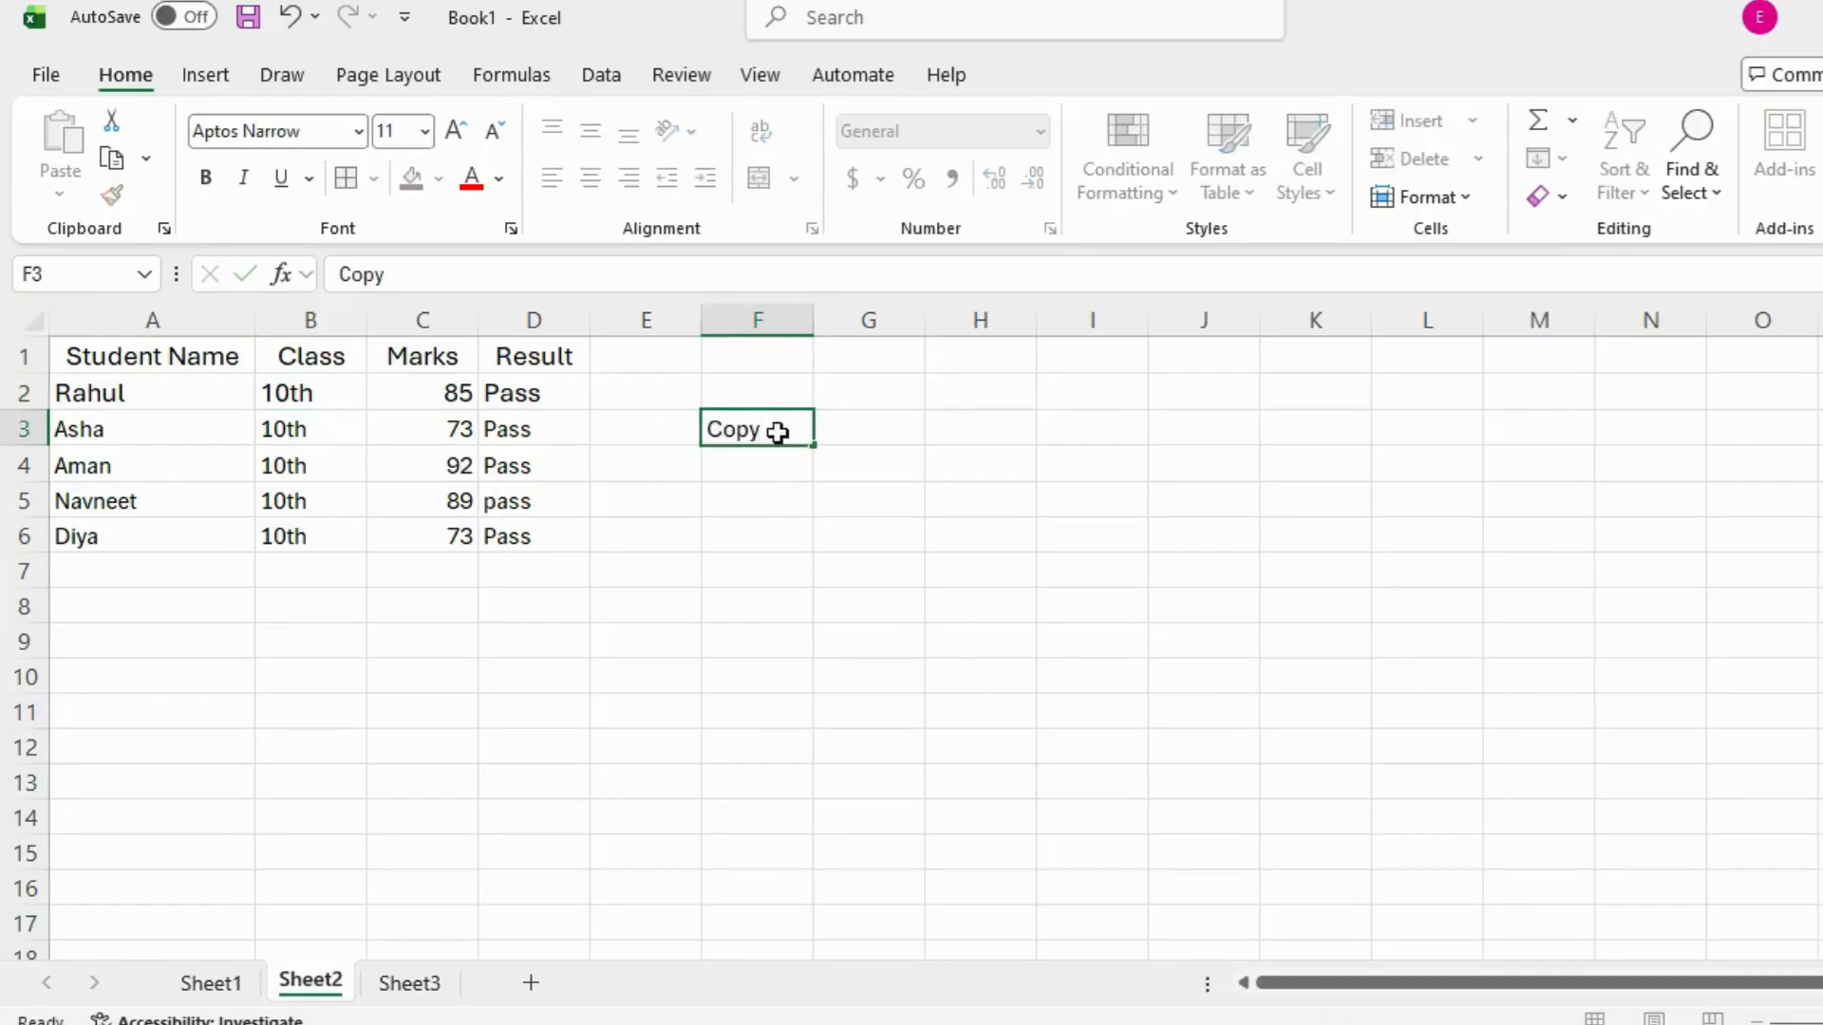
pyautogui.press('Return')
pyautogui.write('Paste')
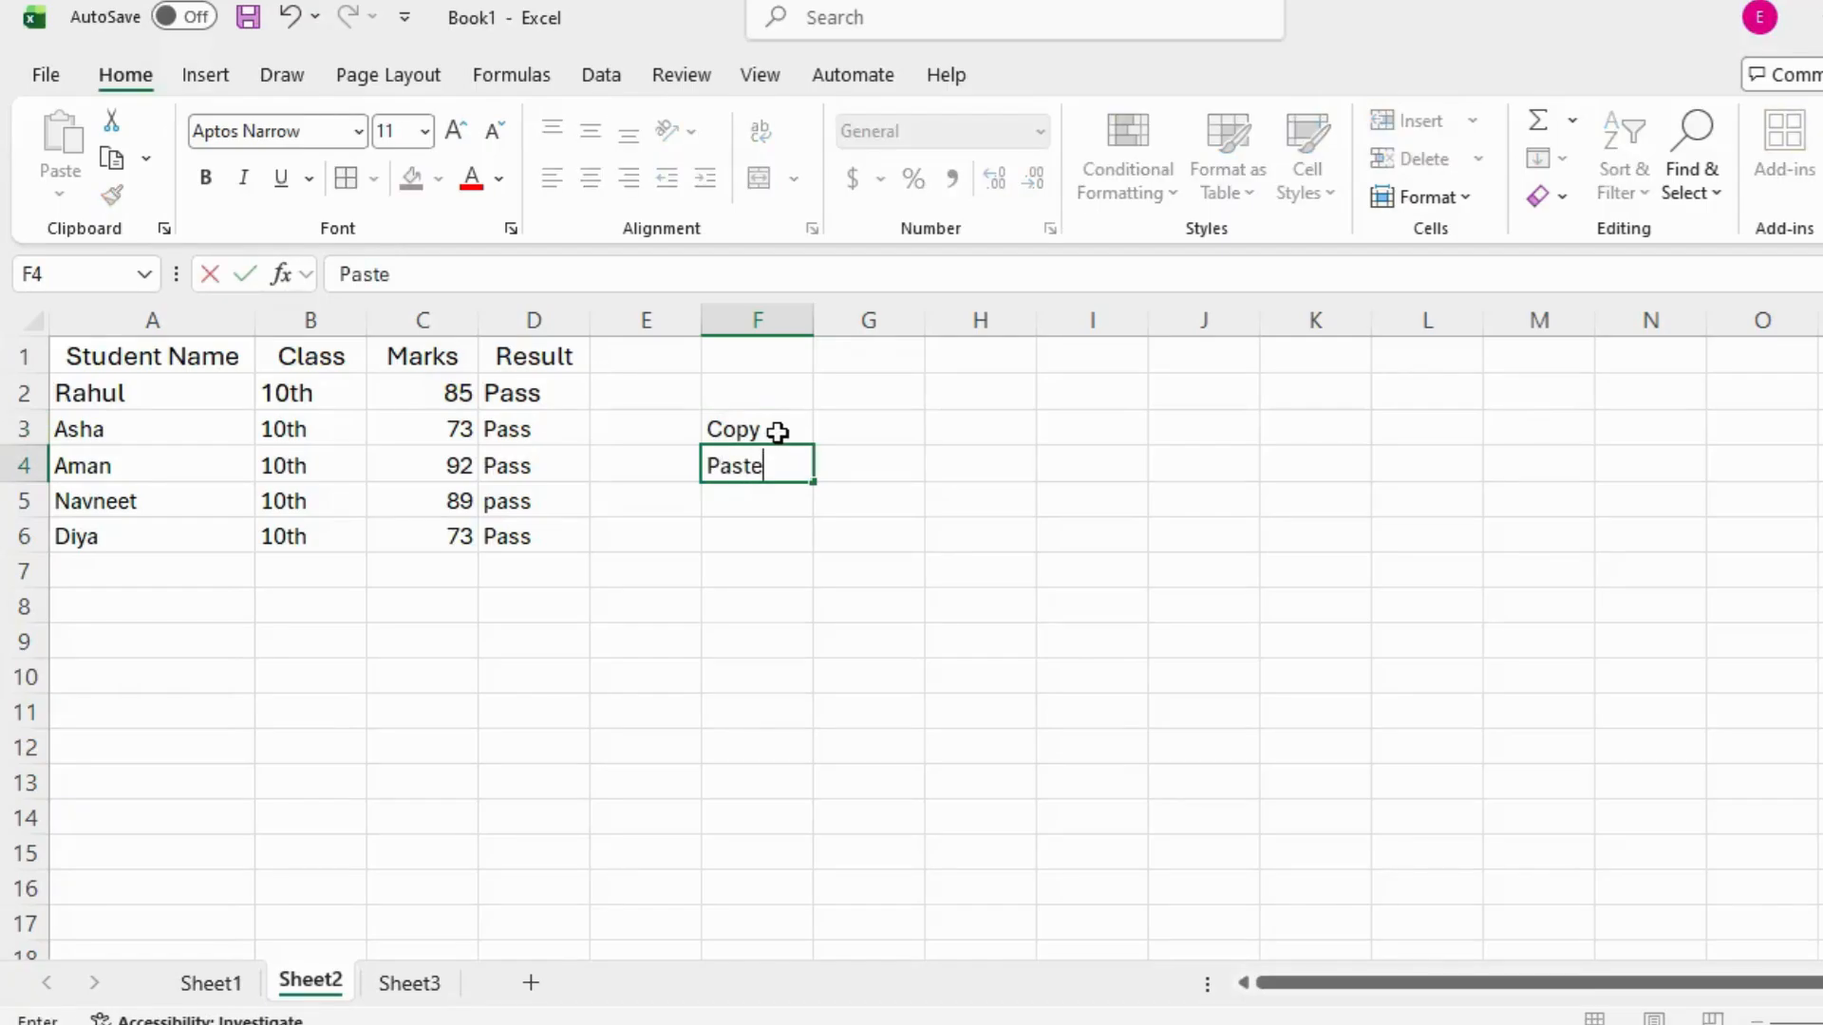
pyautogui.press('Return')
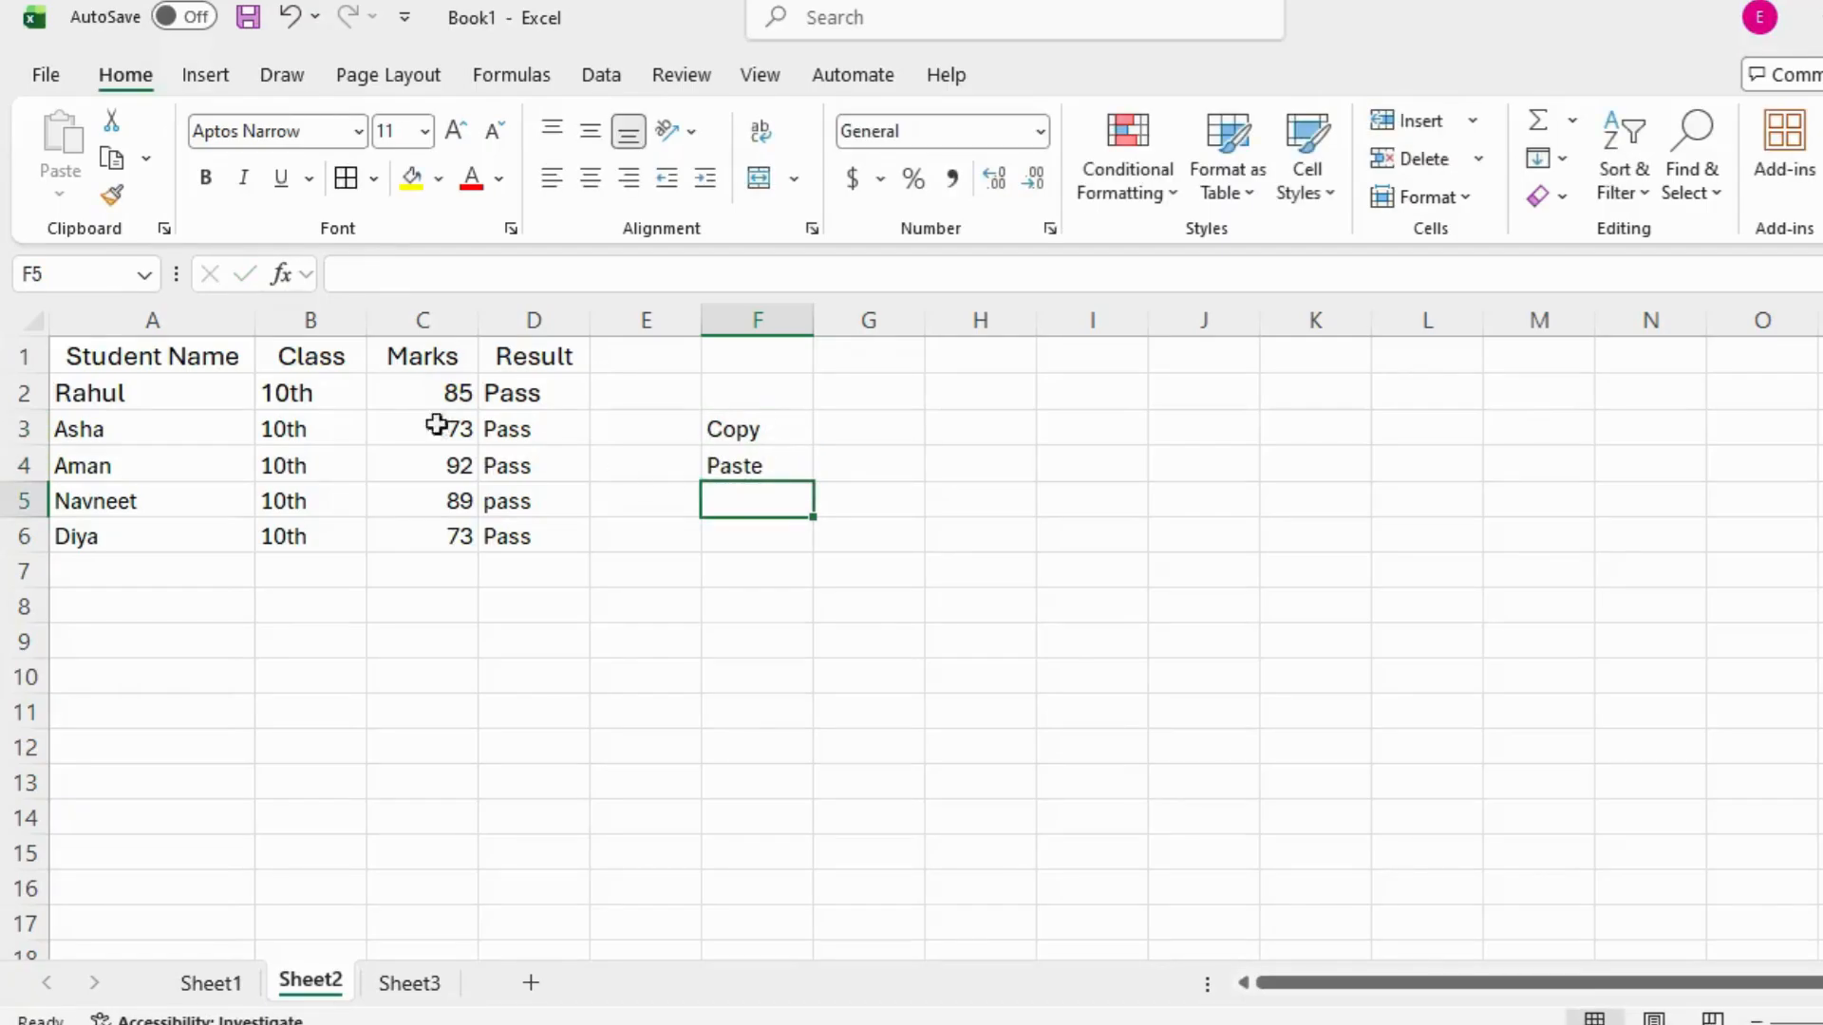
# Copy the class value from B2 and paste it into cell E7.
pyautogui.click(305, 389)
pyautogui.hotkey('ctrl', 'c')
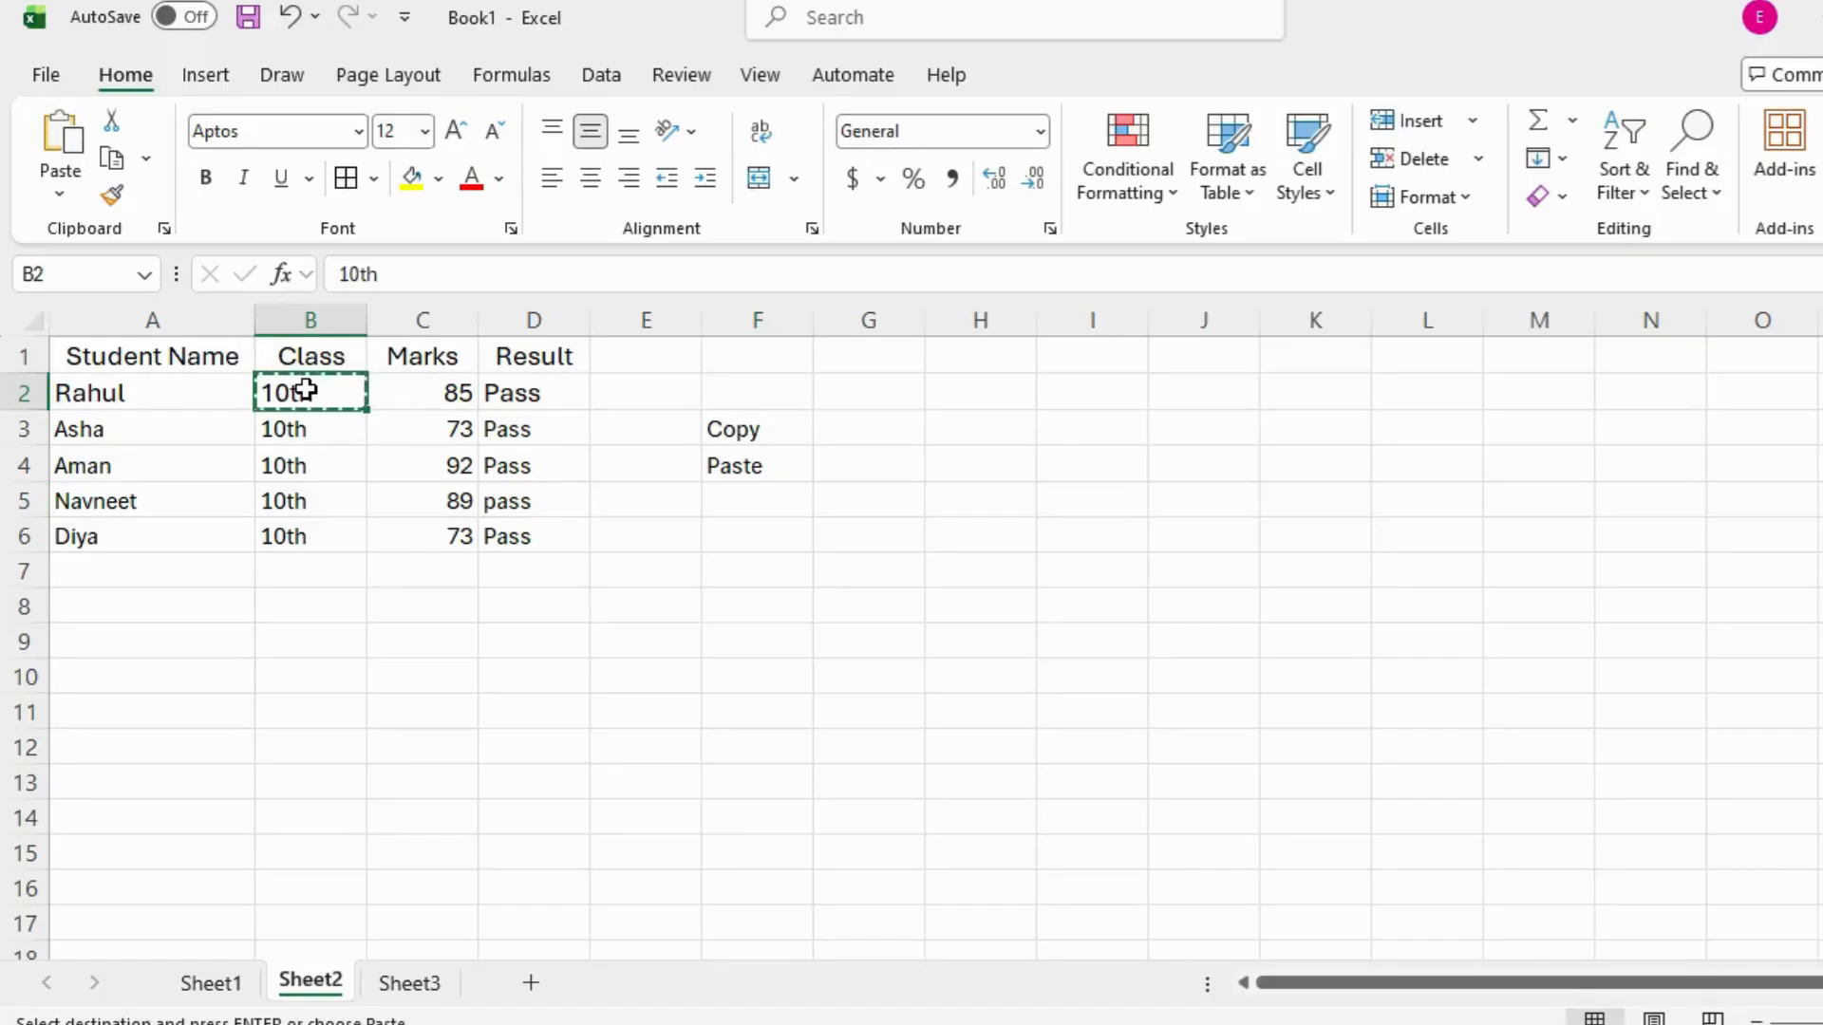
pyautogui.click(657, 583)
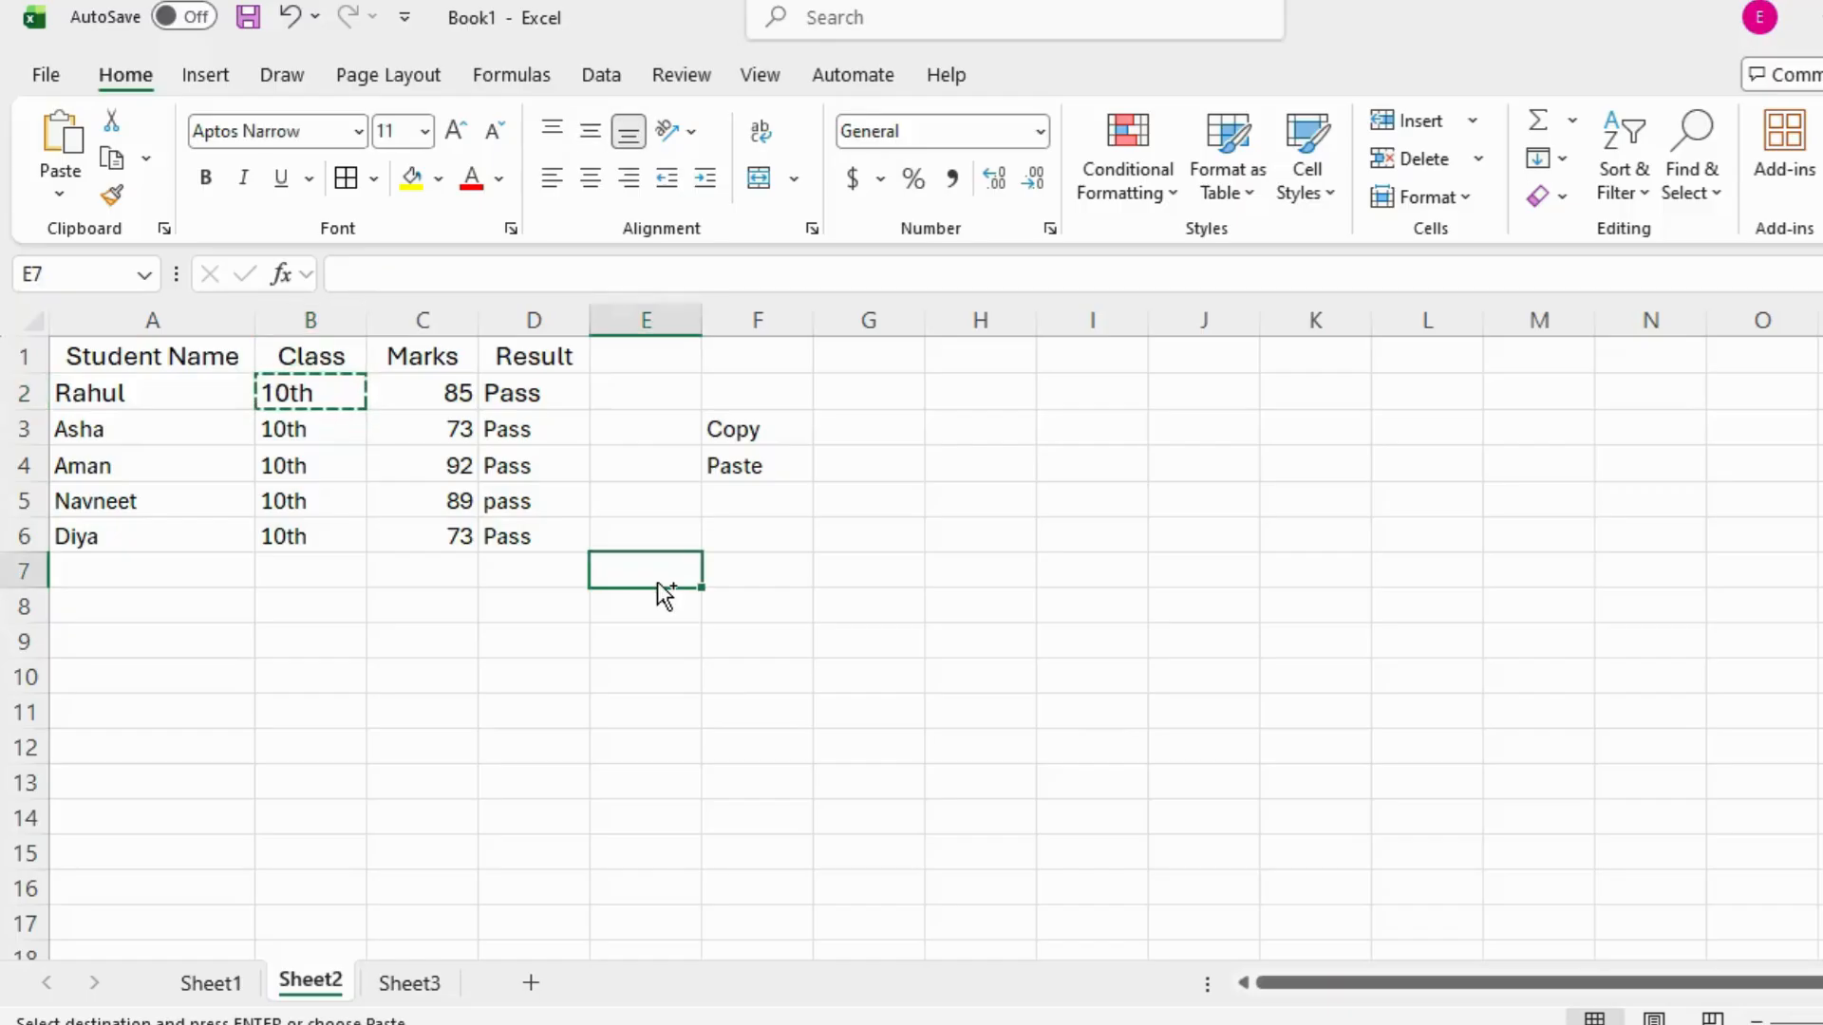
pyautogui.hotkey('ctrl', 'v')
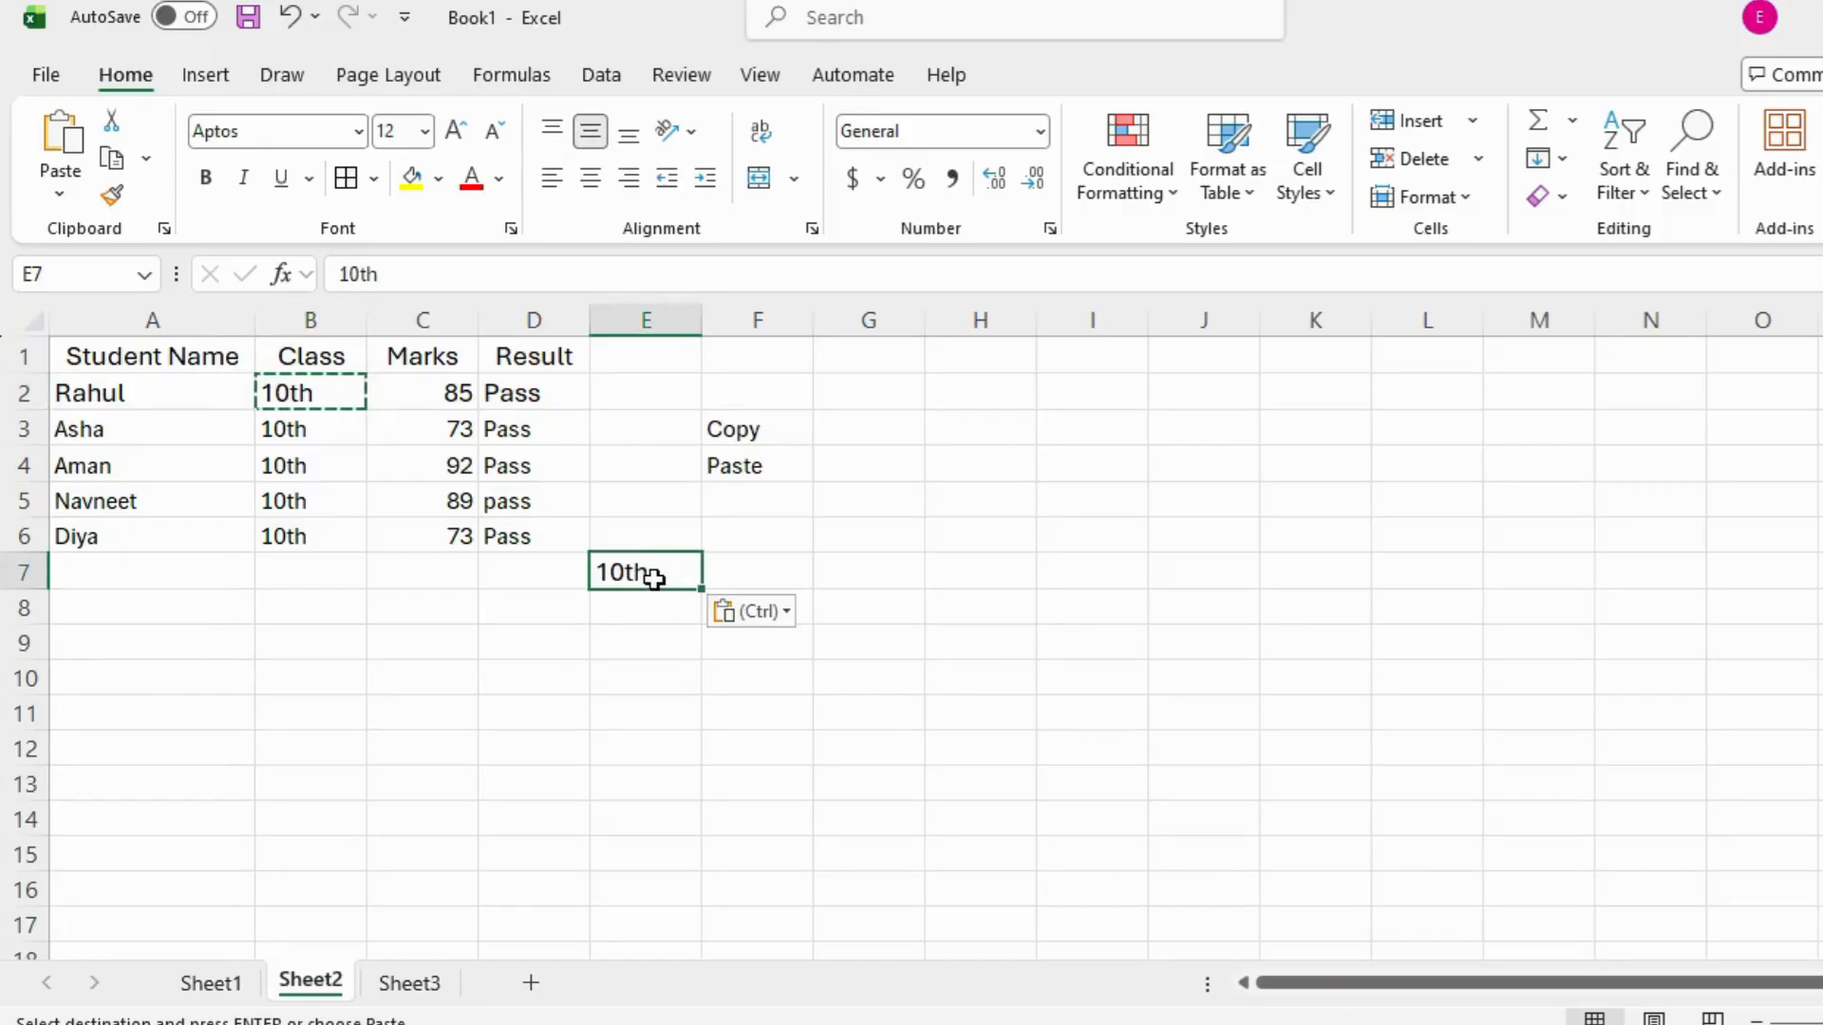
# Enter the shortcut notes Ctrl+C in cell G3 and Ctrl+V in cell G4.
pyautogui.click(867, 432)
pyautogui.press('Escape')
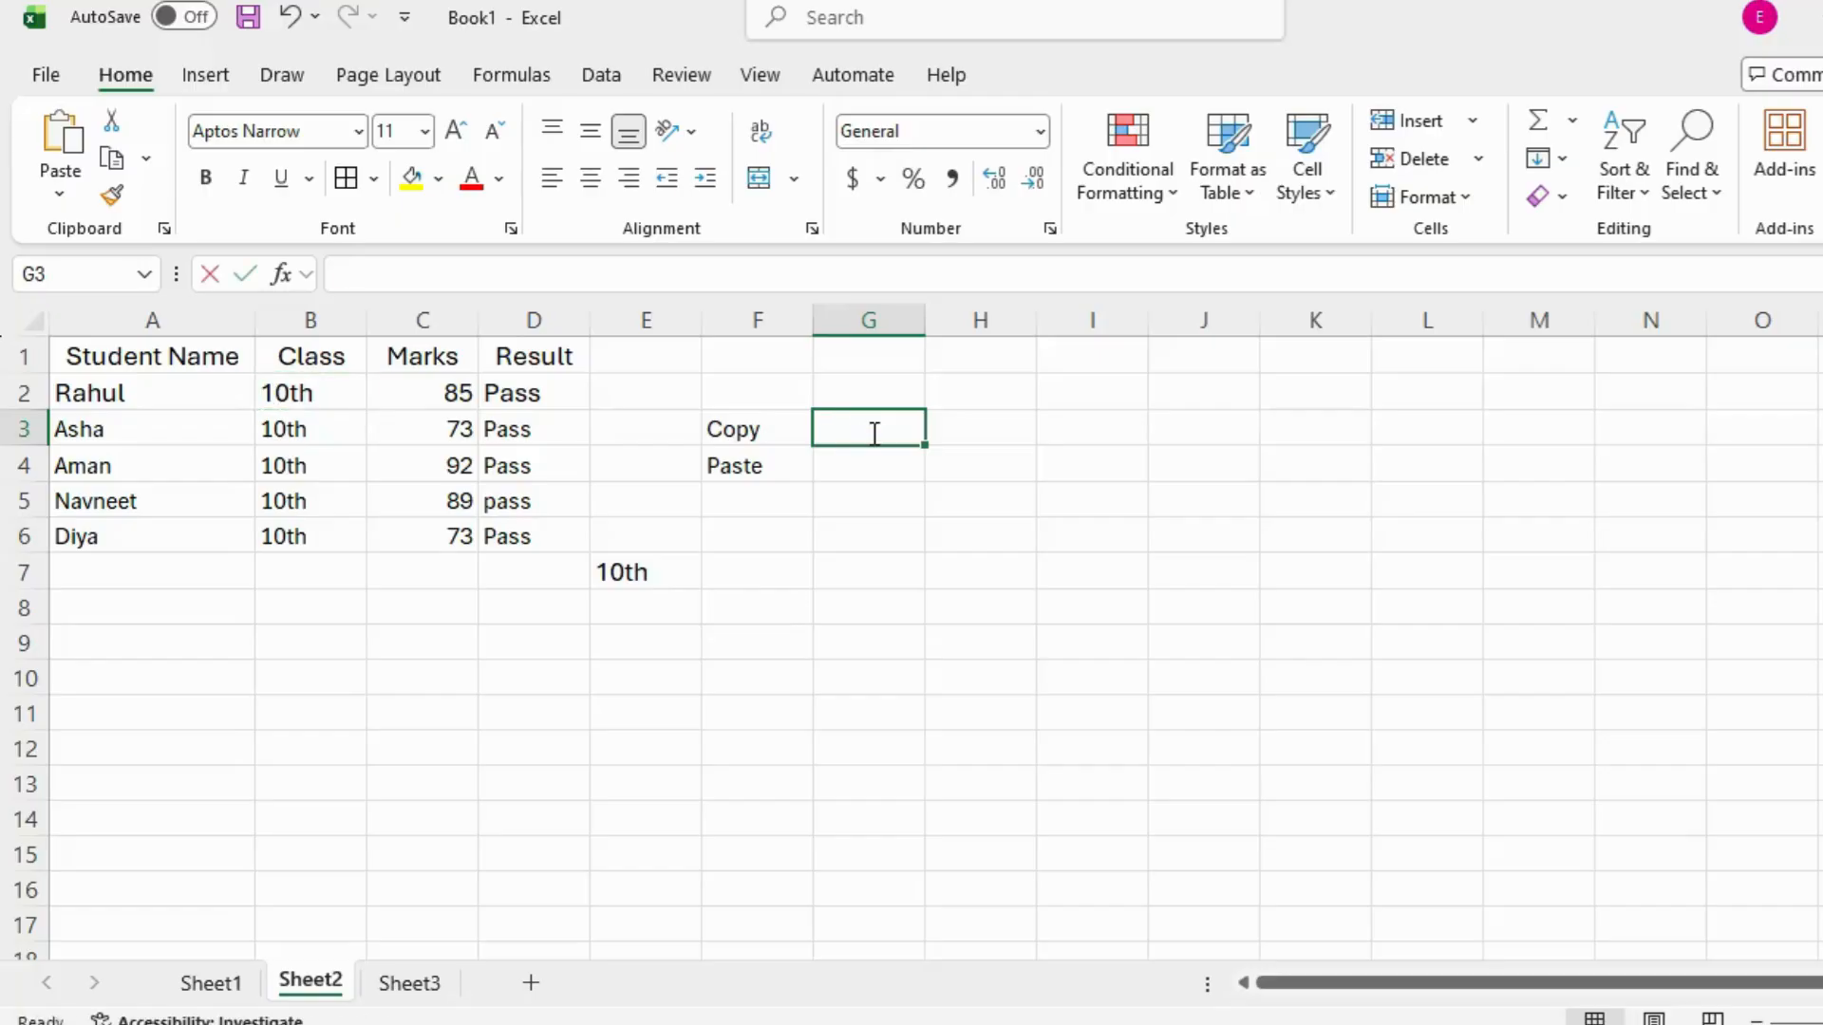
pyautogui.write('Ctrl')
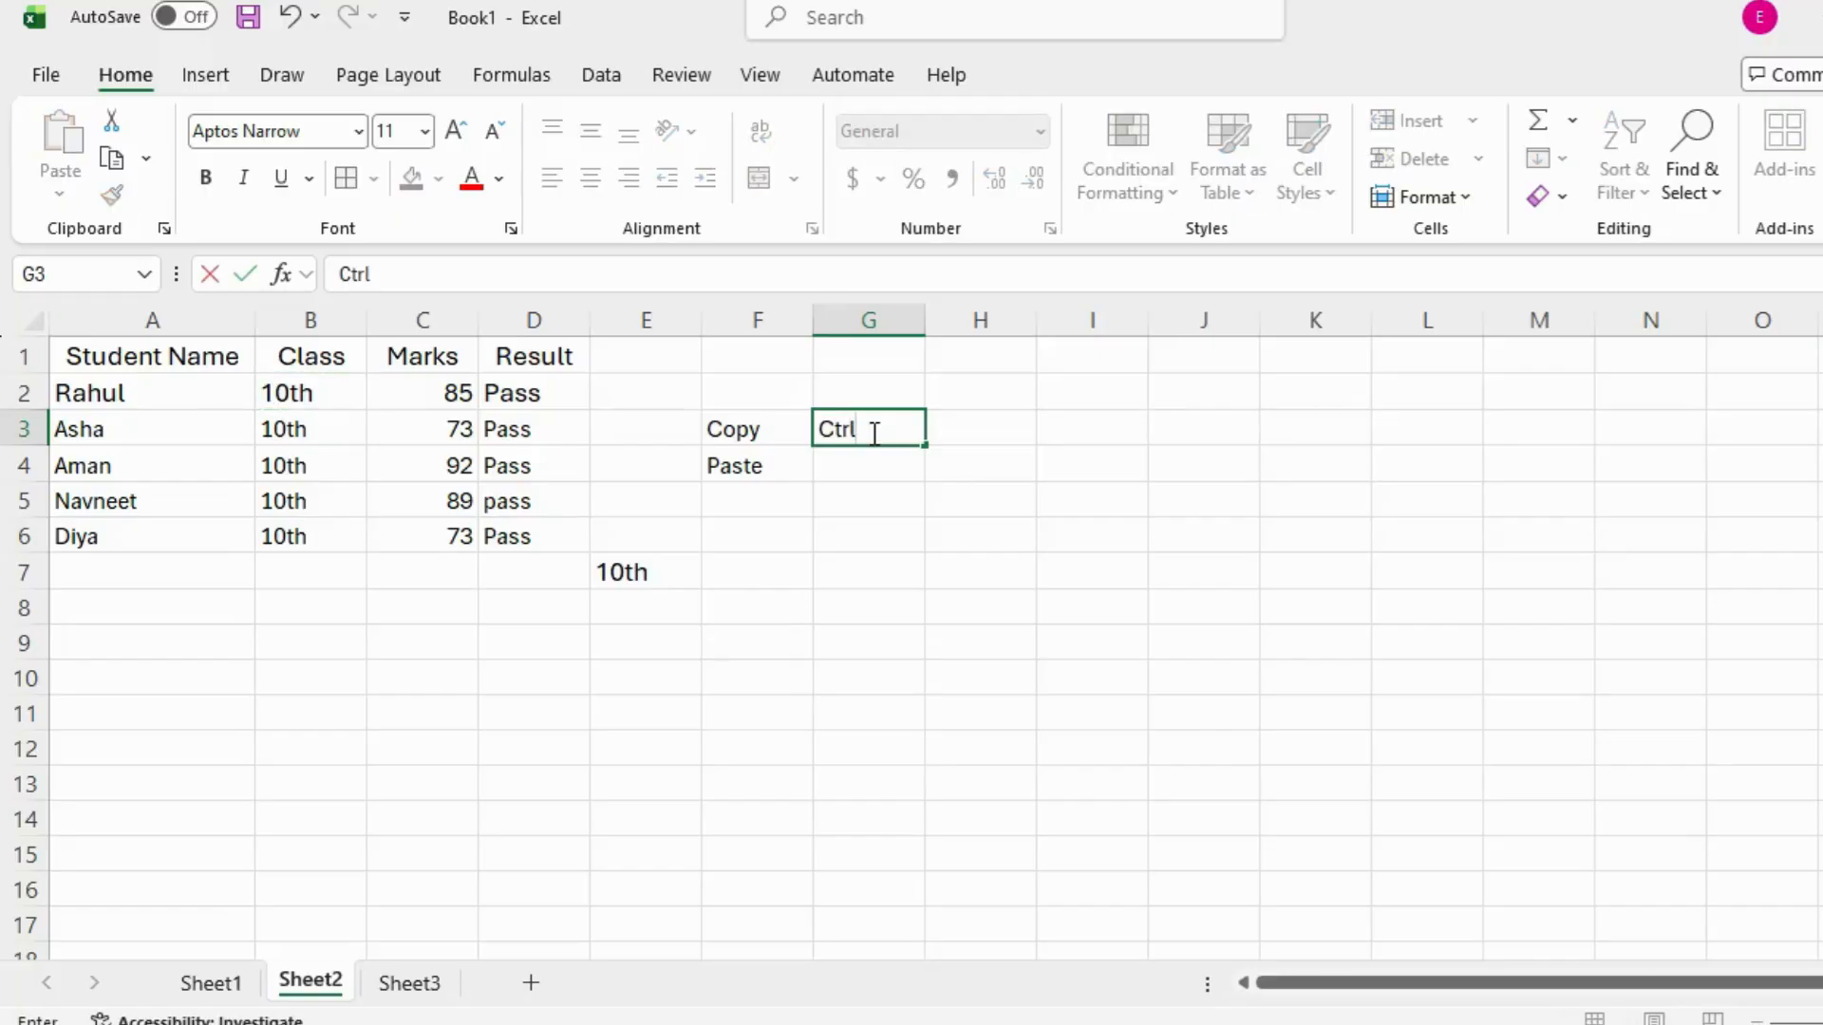
pyautogui.write('+C')
pyautogui.press('Return')
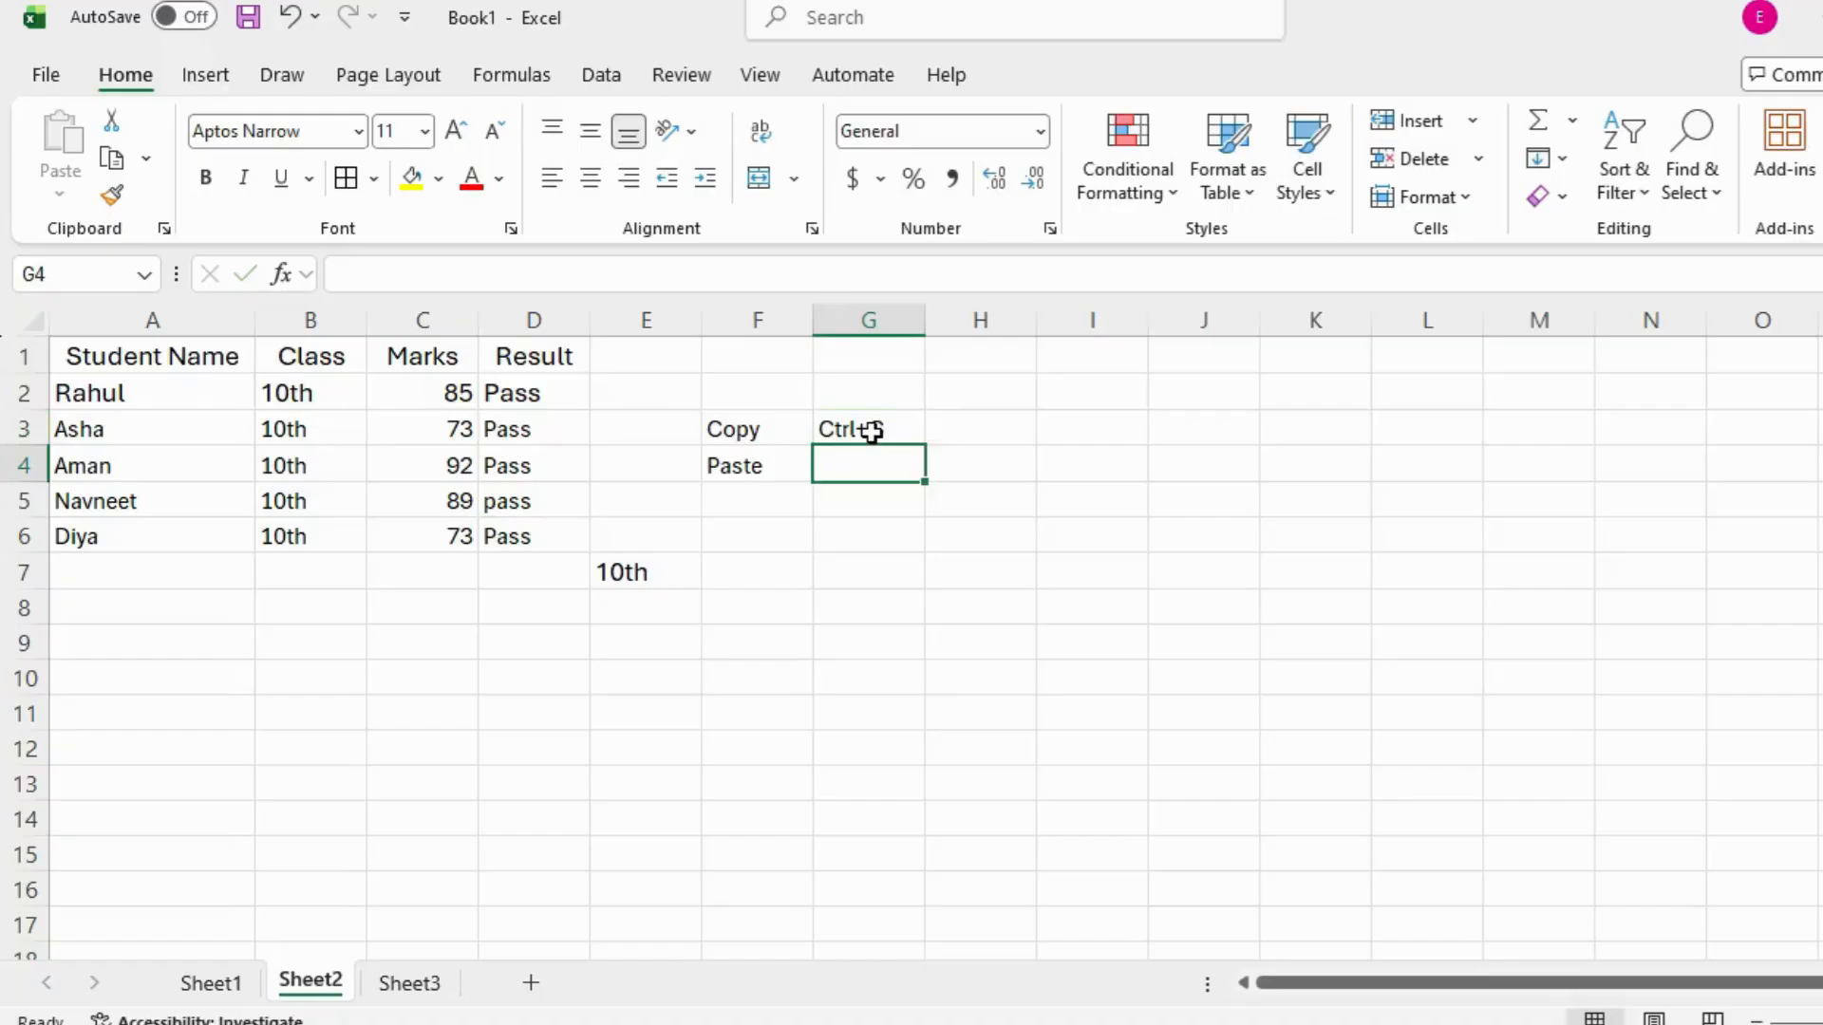
pyautogui.write('Ctrl')
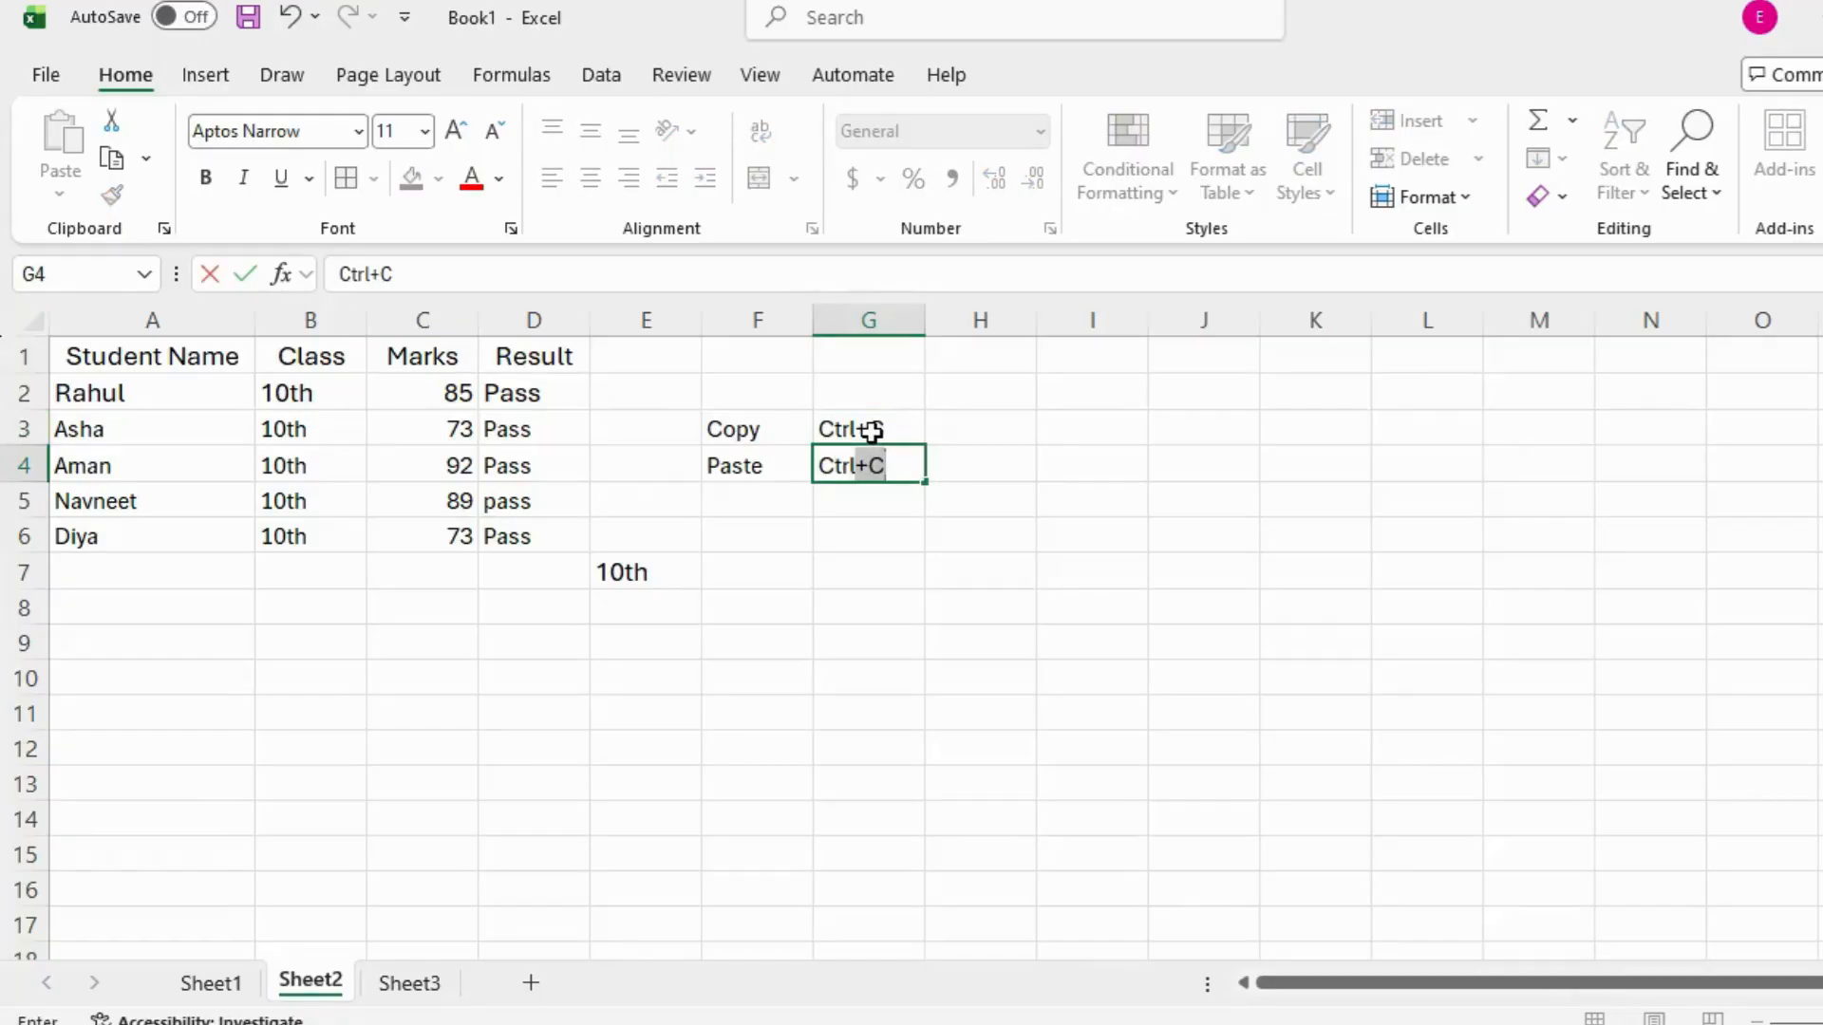
pyautogui.write('+V')
pyautogui.click(340, 428)
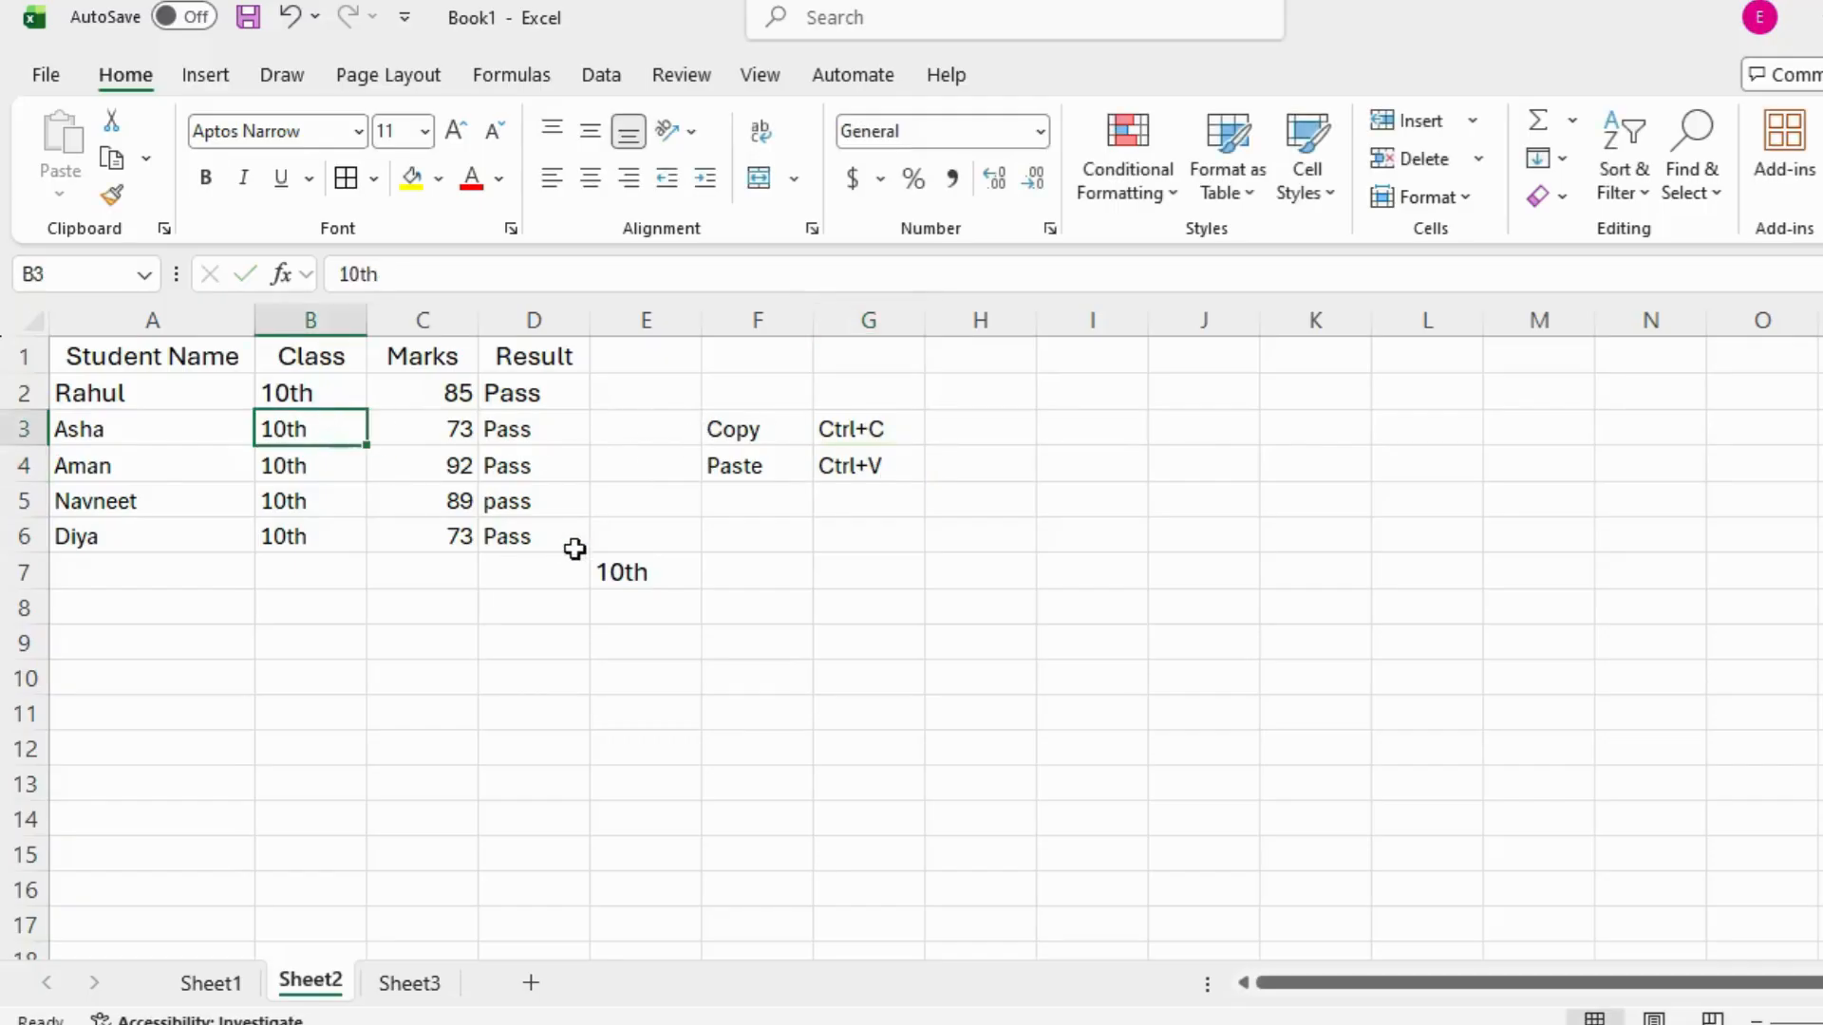
# Cut the class value from cell E7 and paste it into cell I3.
pyautogui.click(640, 574)
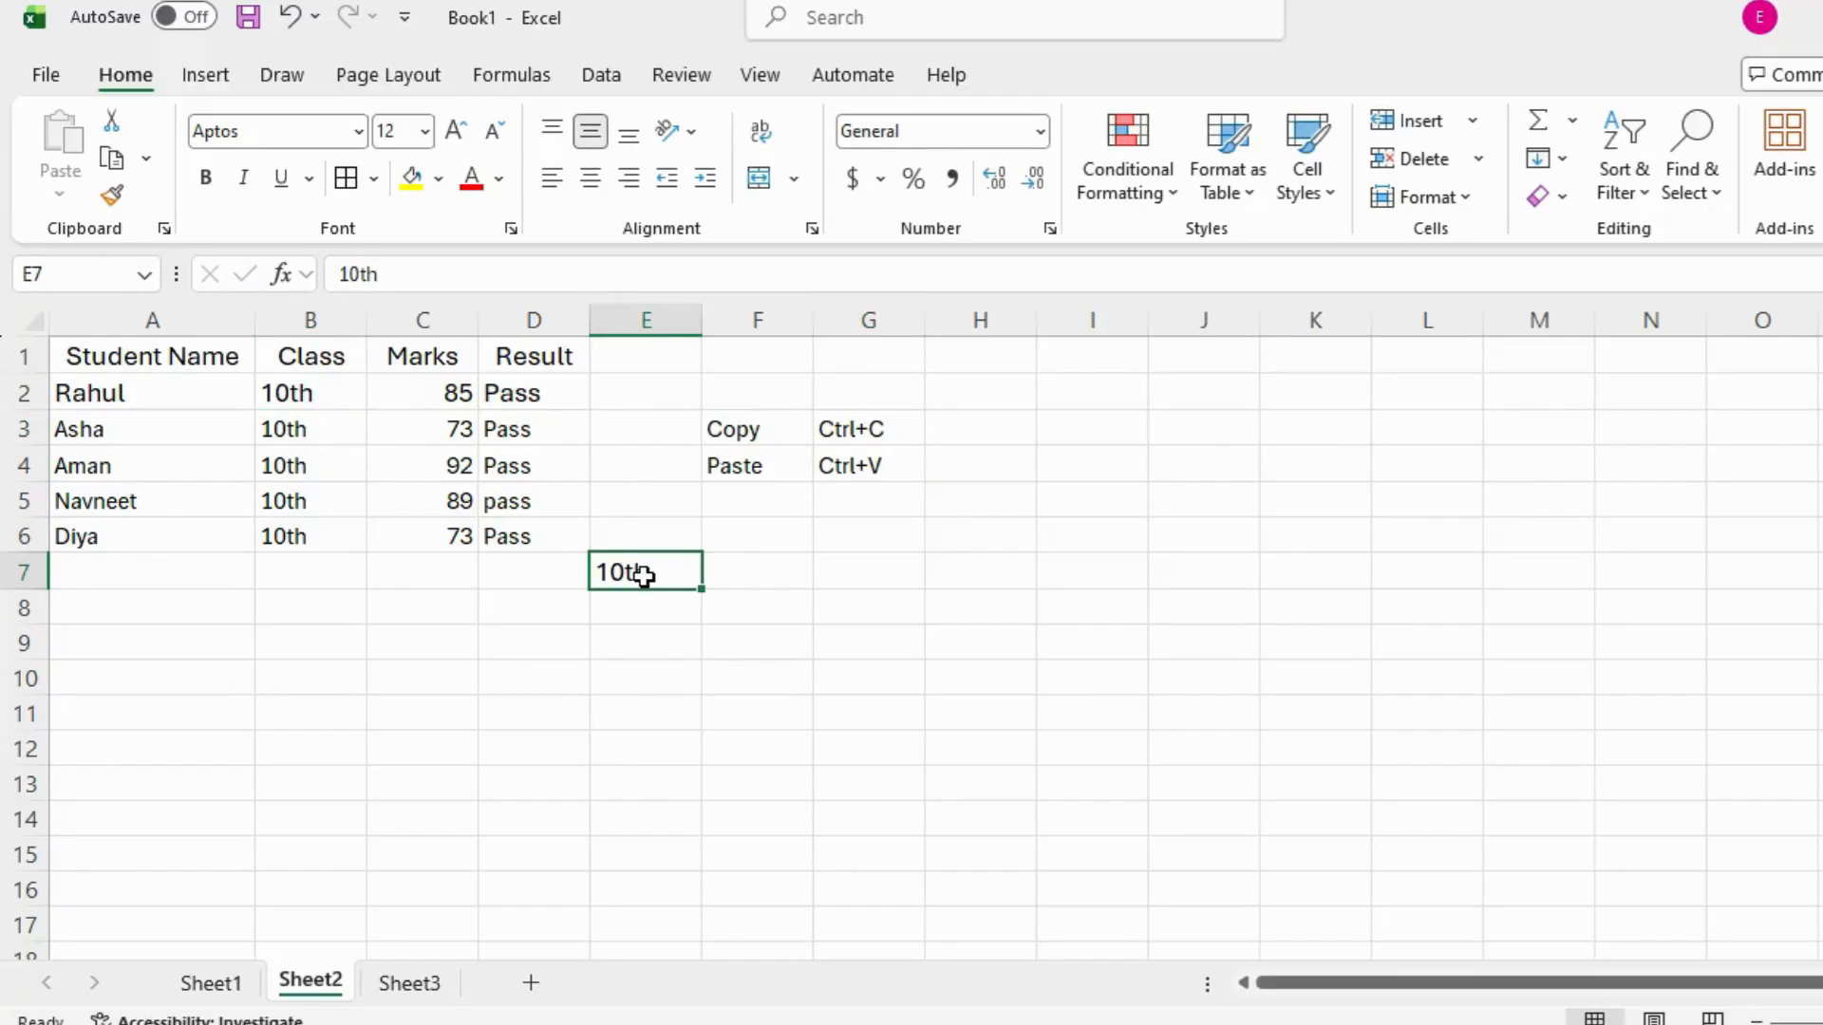
pyautogui.hotkey('ctrl', 'c')
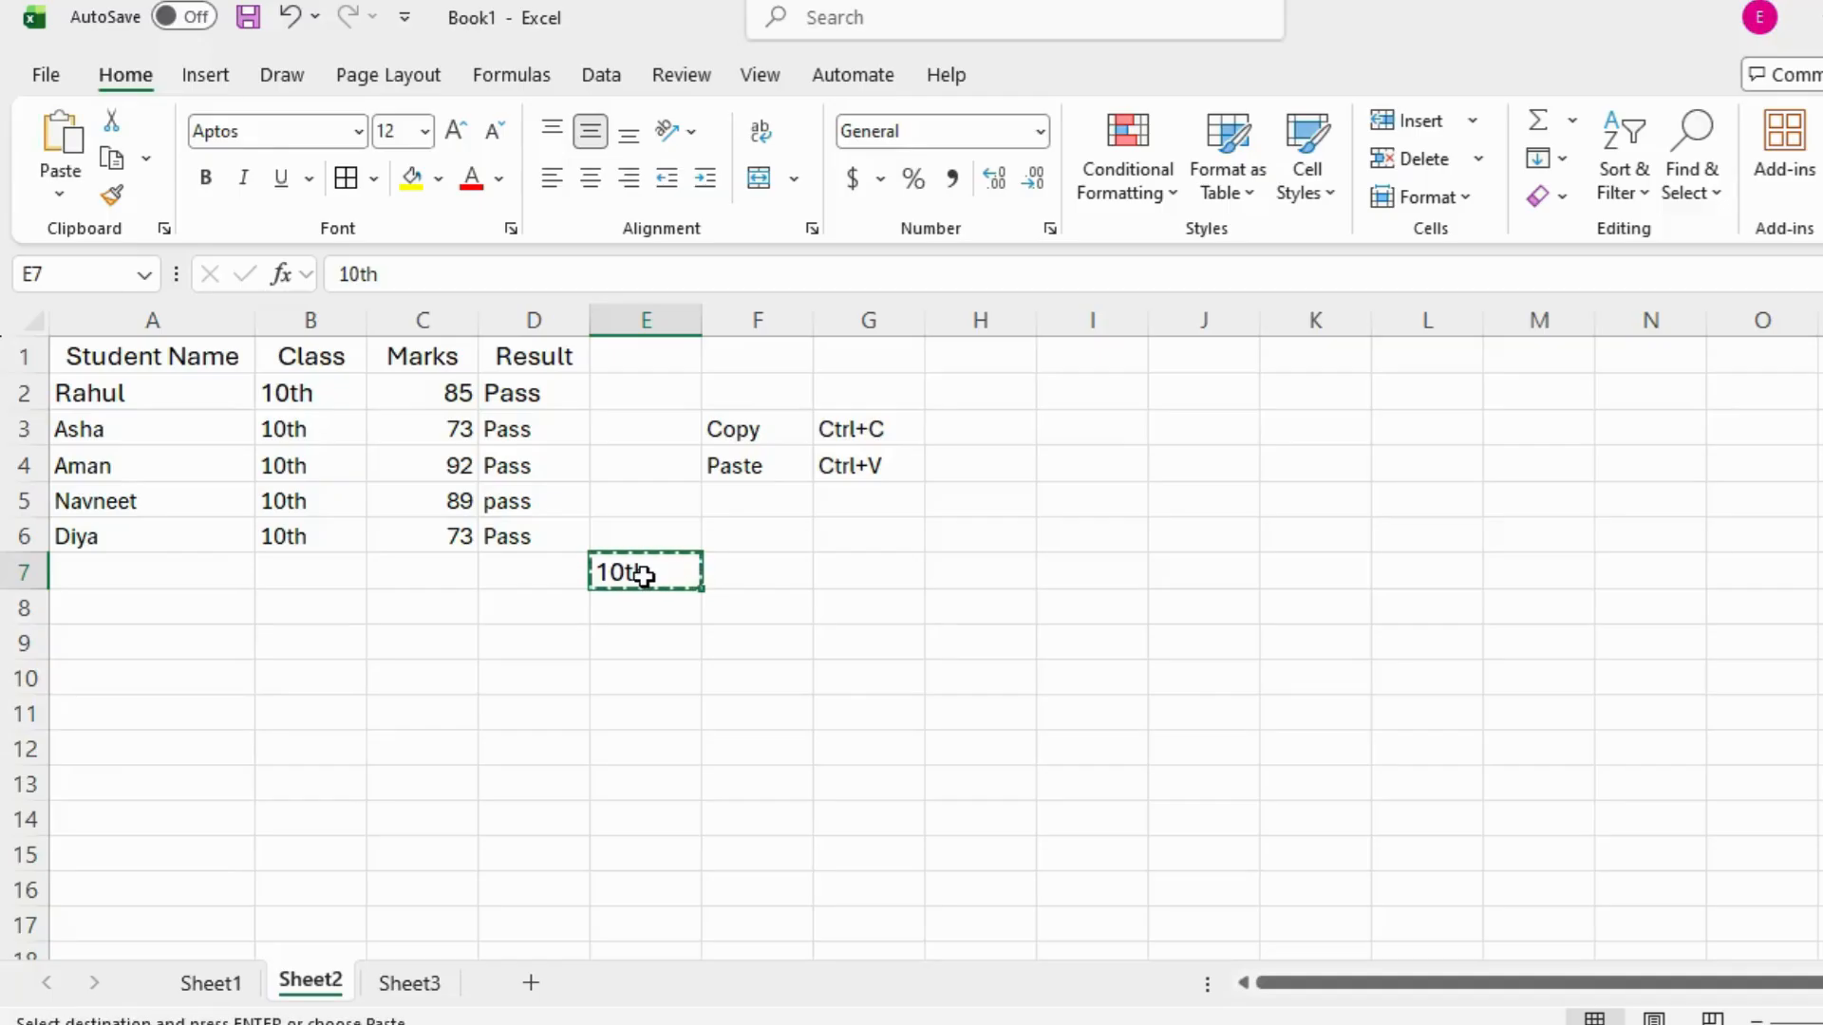
pyautogui.click(1124, 437)
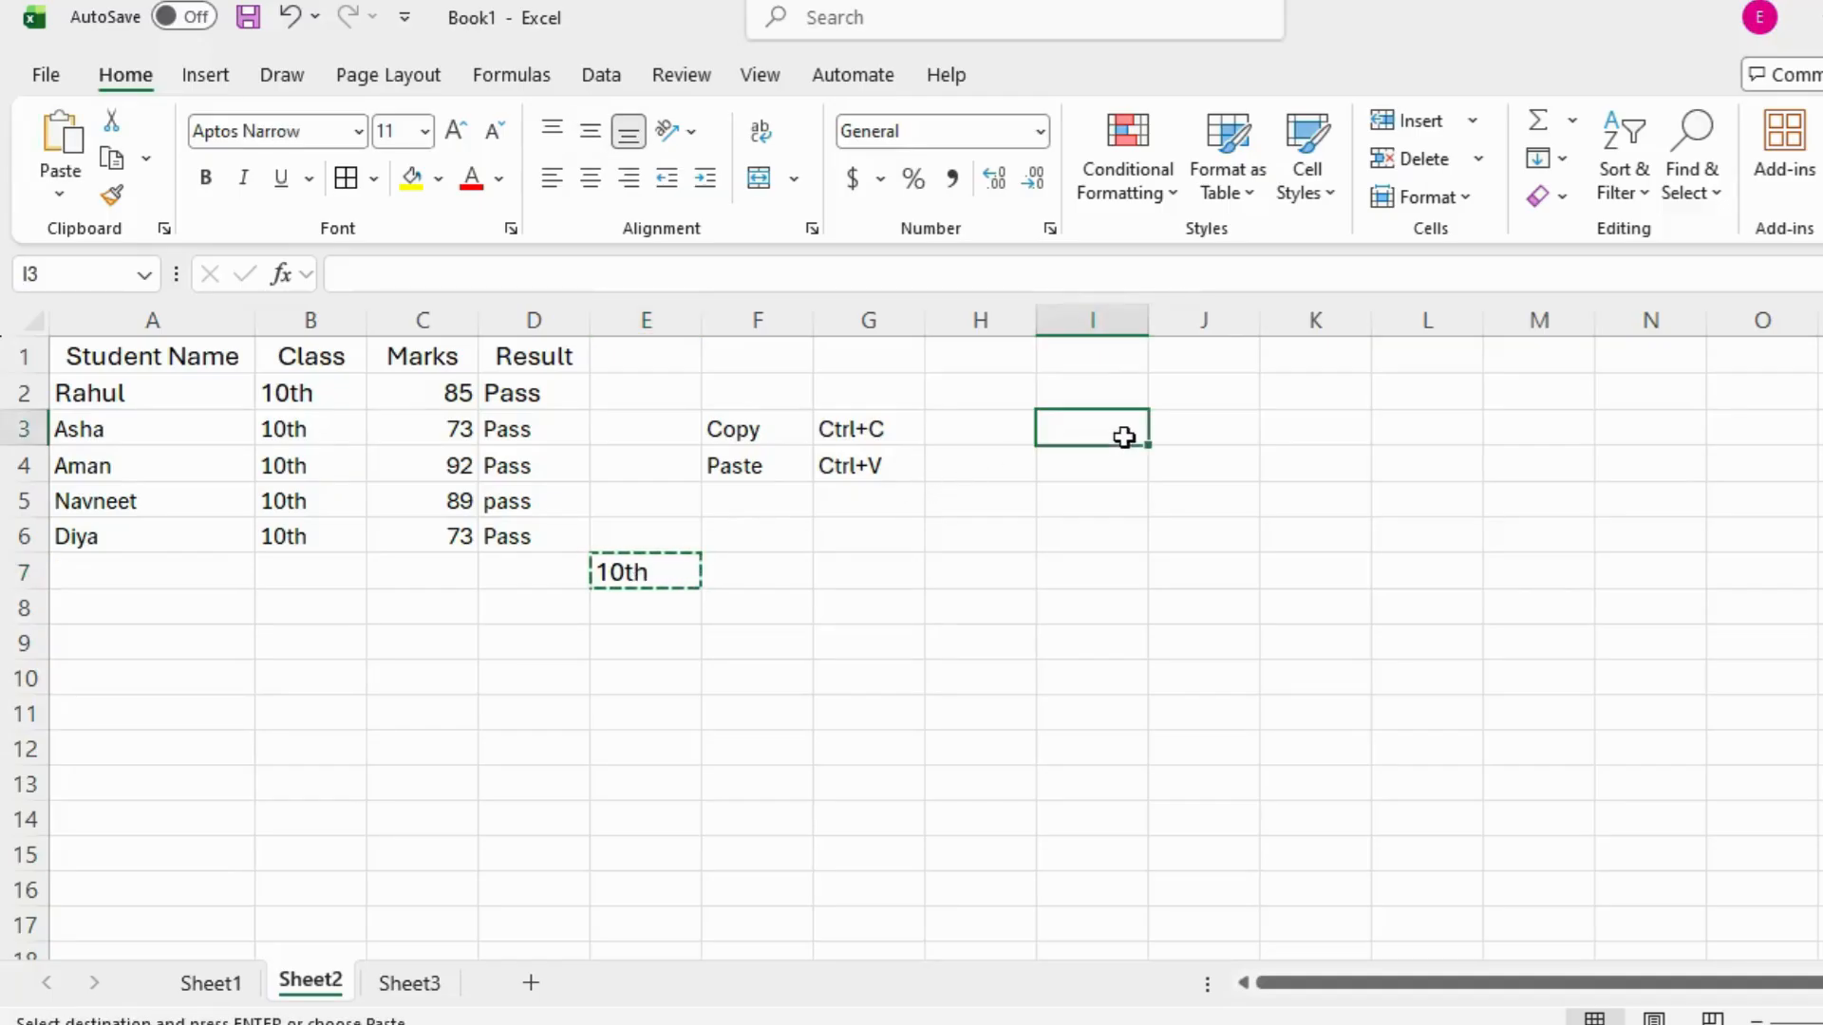
pyautogui.hotkey('ctrl', 'v')
# Enter the label Cut in cell F5 and its shortcut note Ctrl+X in cell G5.
pyautogui.click(737, 503)
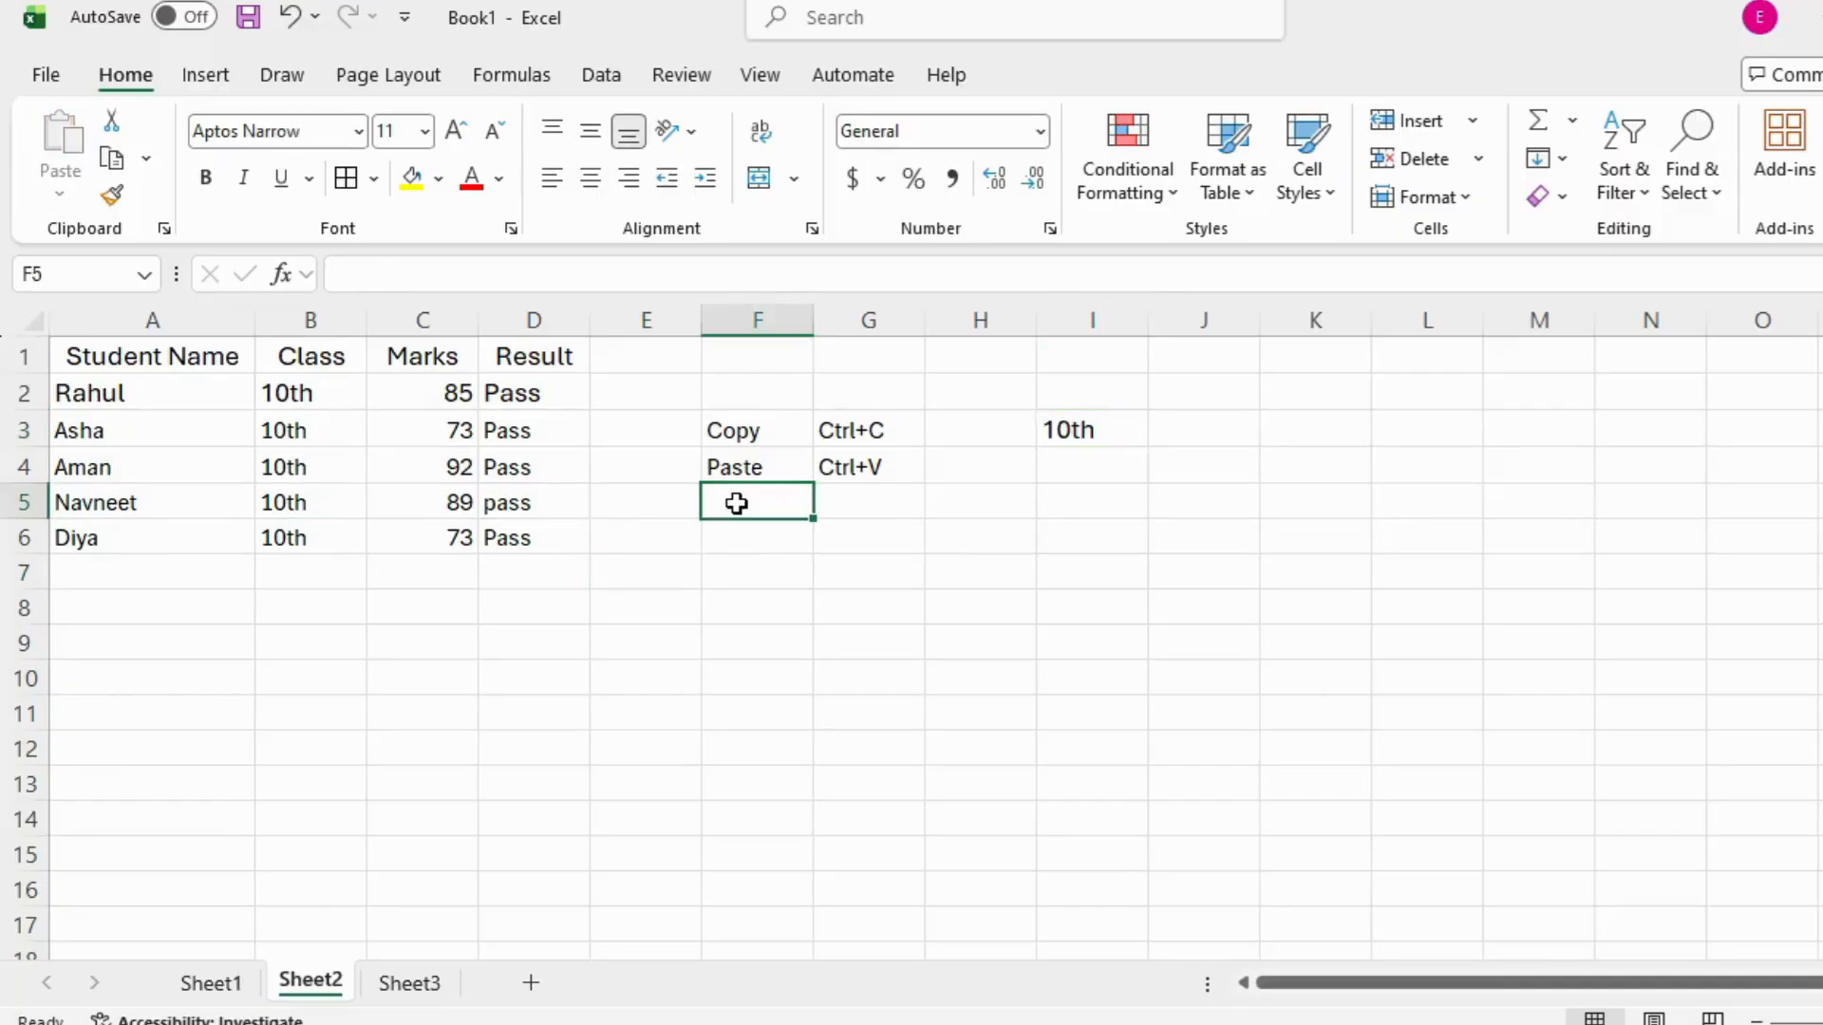
pyautogui.write('Cu')
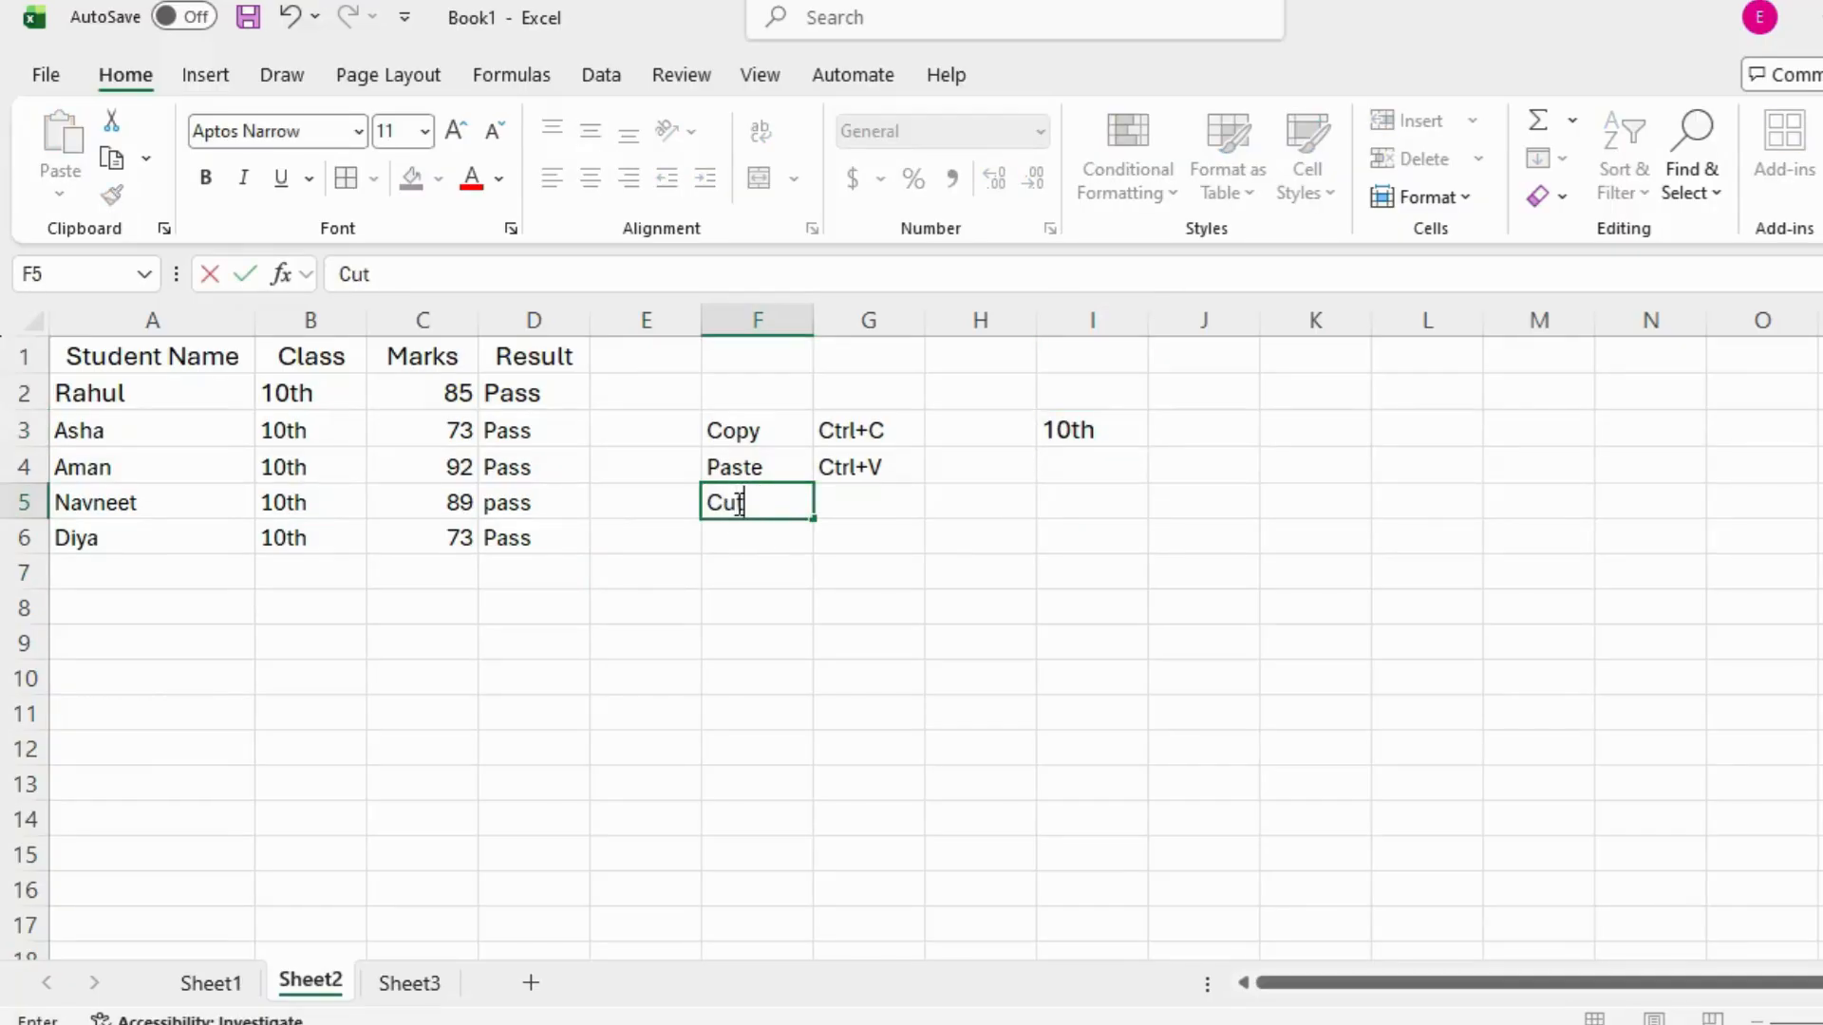
pyautogui.write('t')
pyautogui.press('Tab')
pyautogui.write('C')
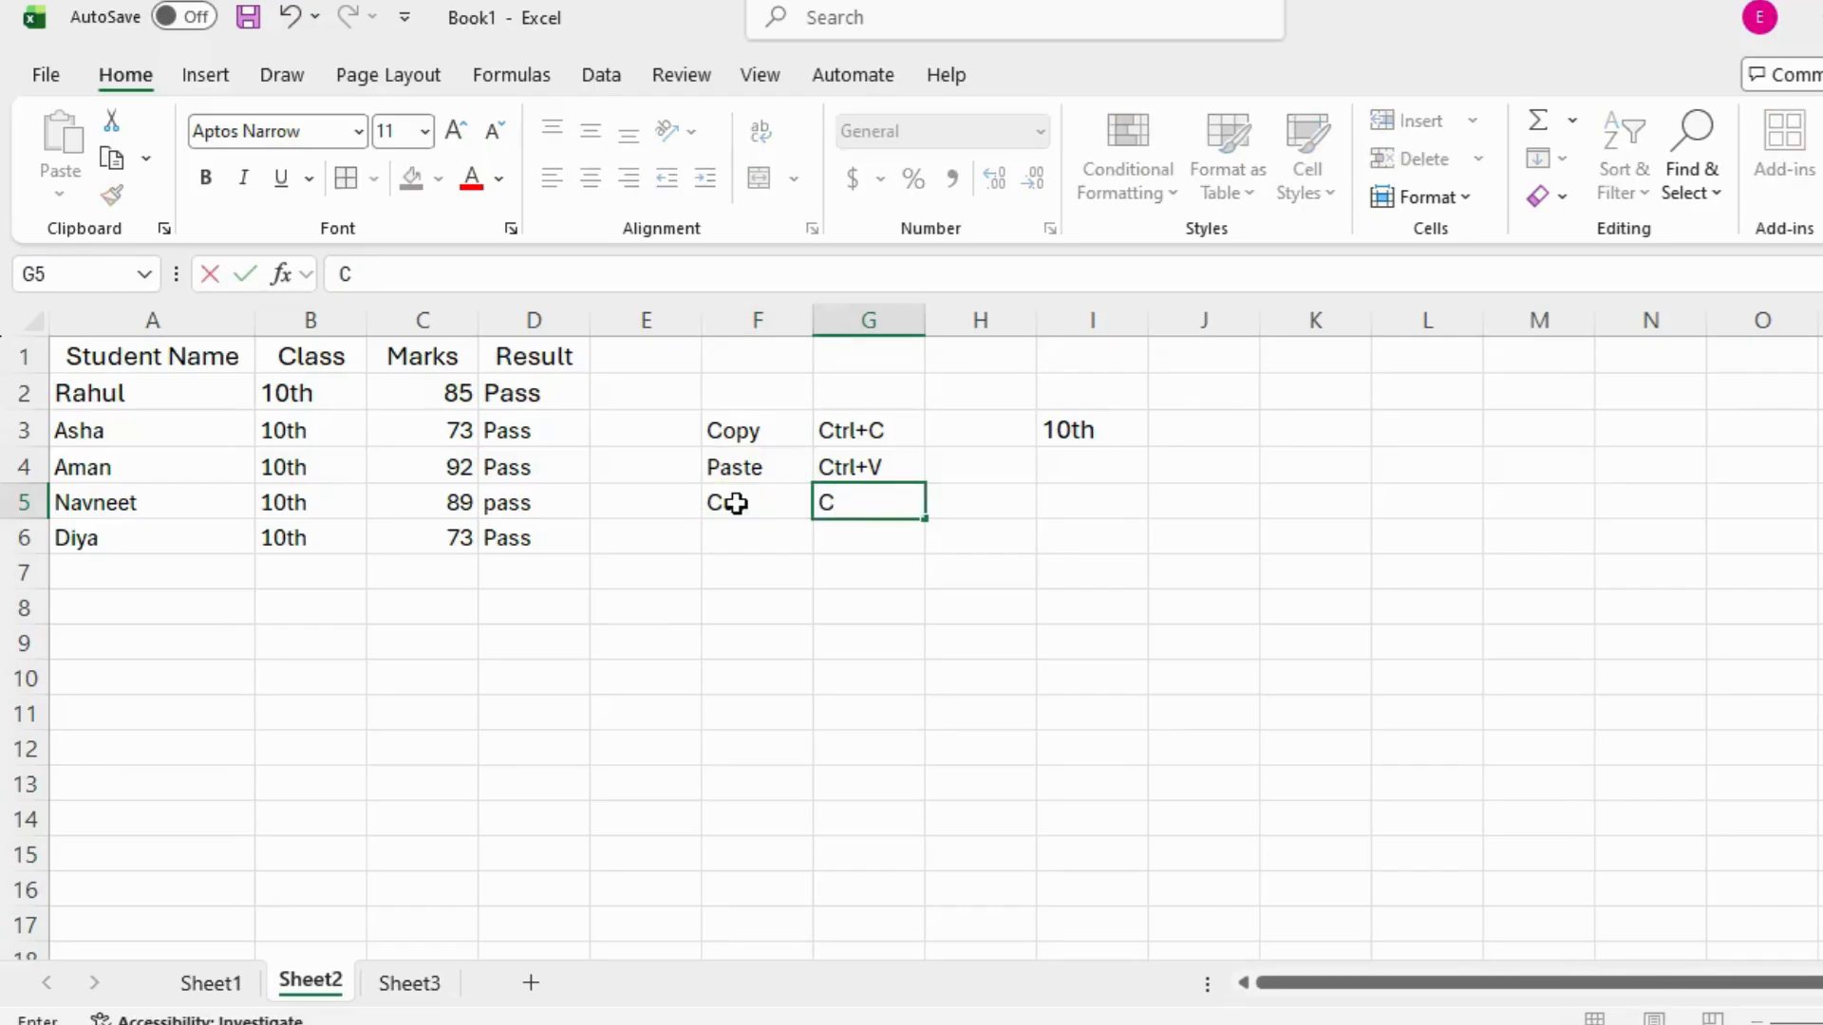
pyautogui.write('trl+X')
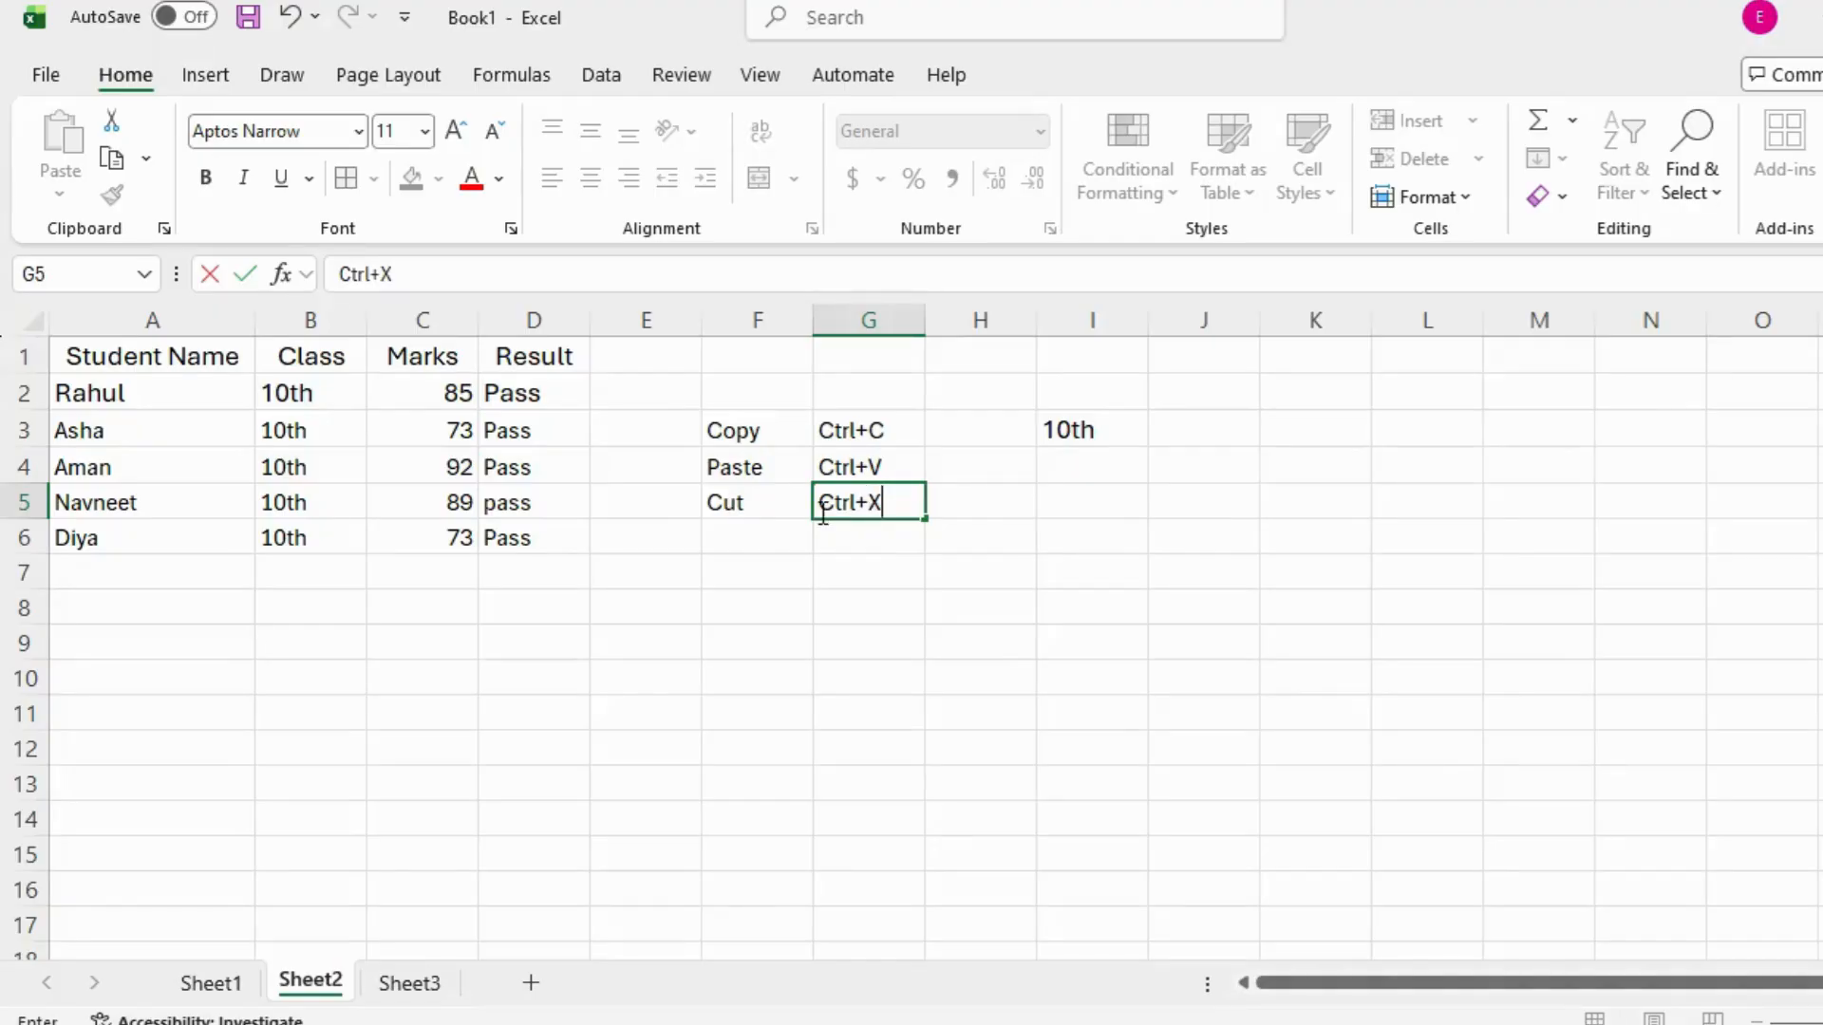
pyautogui.press('Return')
# Highlight the shortcut list in F3:G5 with a yellow fill.
pyautogui.moveTo(757, 430); pyautogui.dragTo(864, 504)
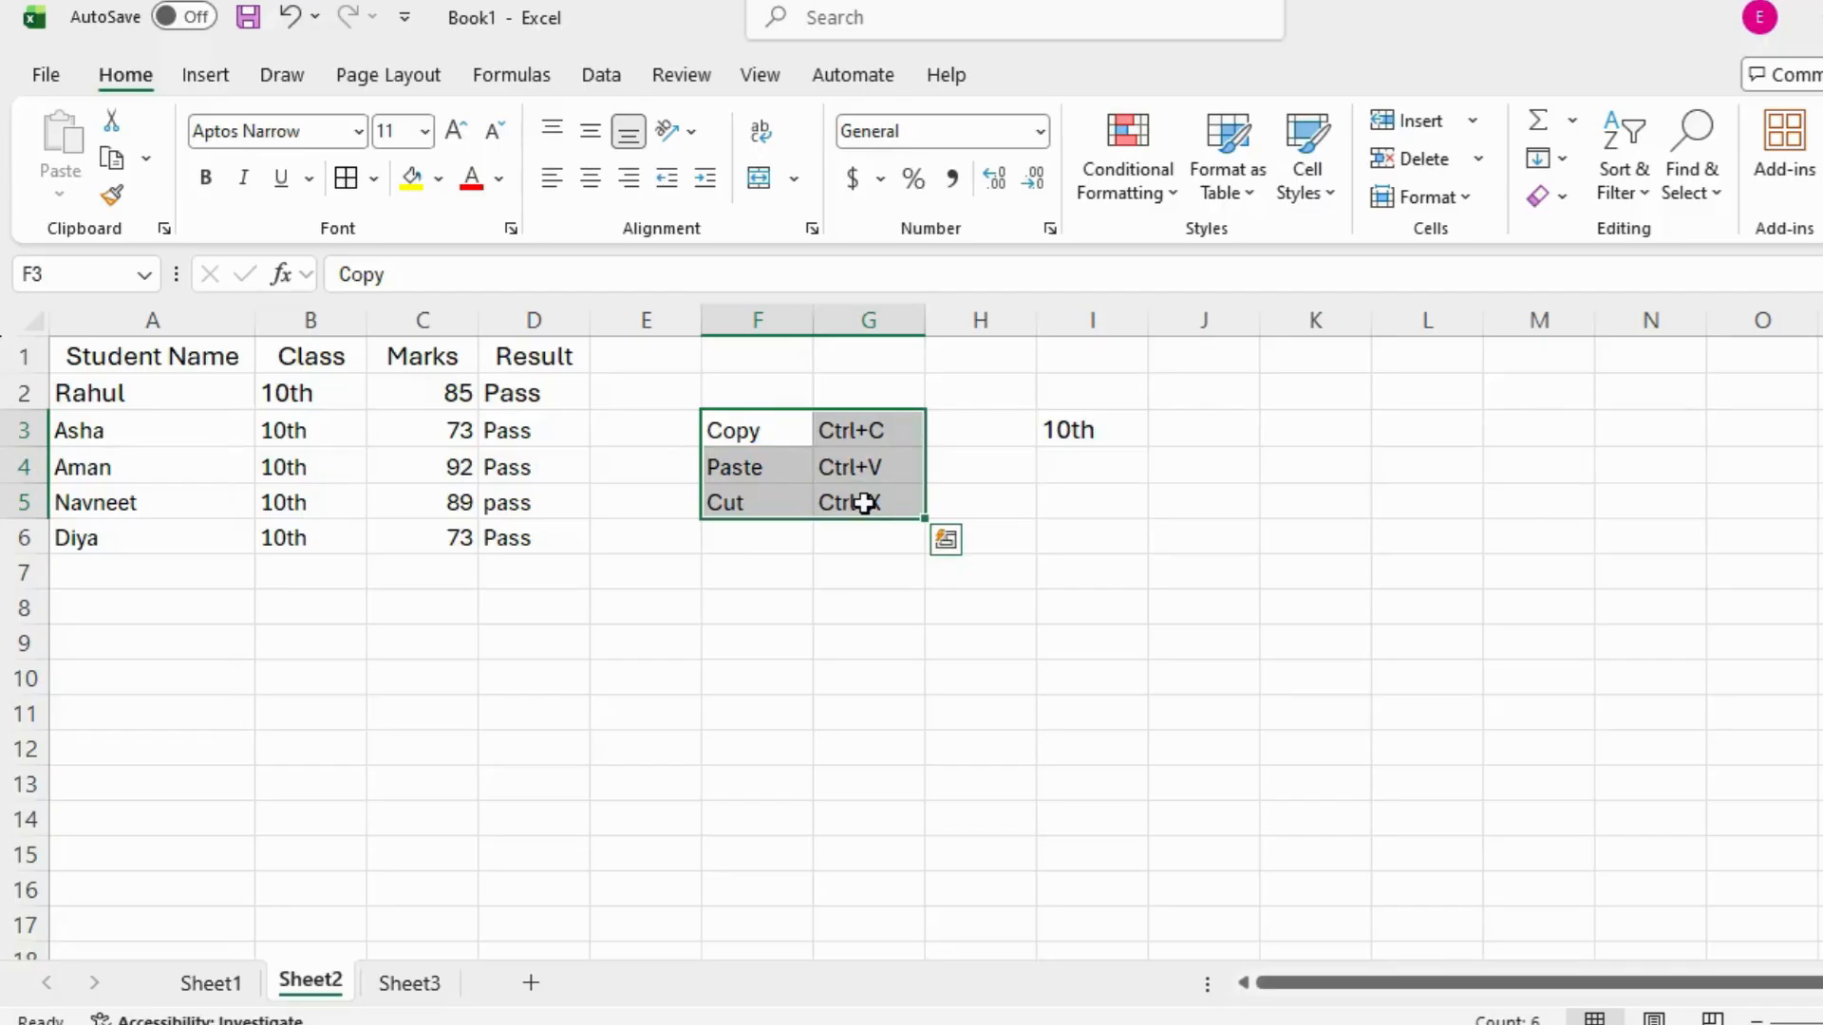
pyautogui.click(411, 177)
pyautogui.click(919, 672)
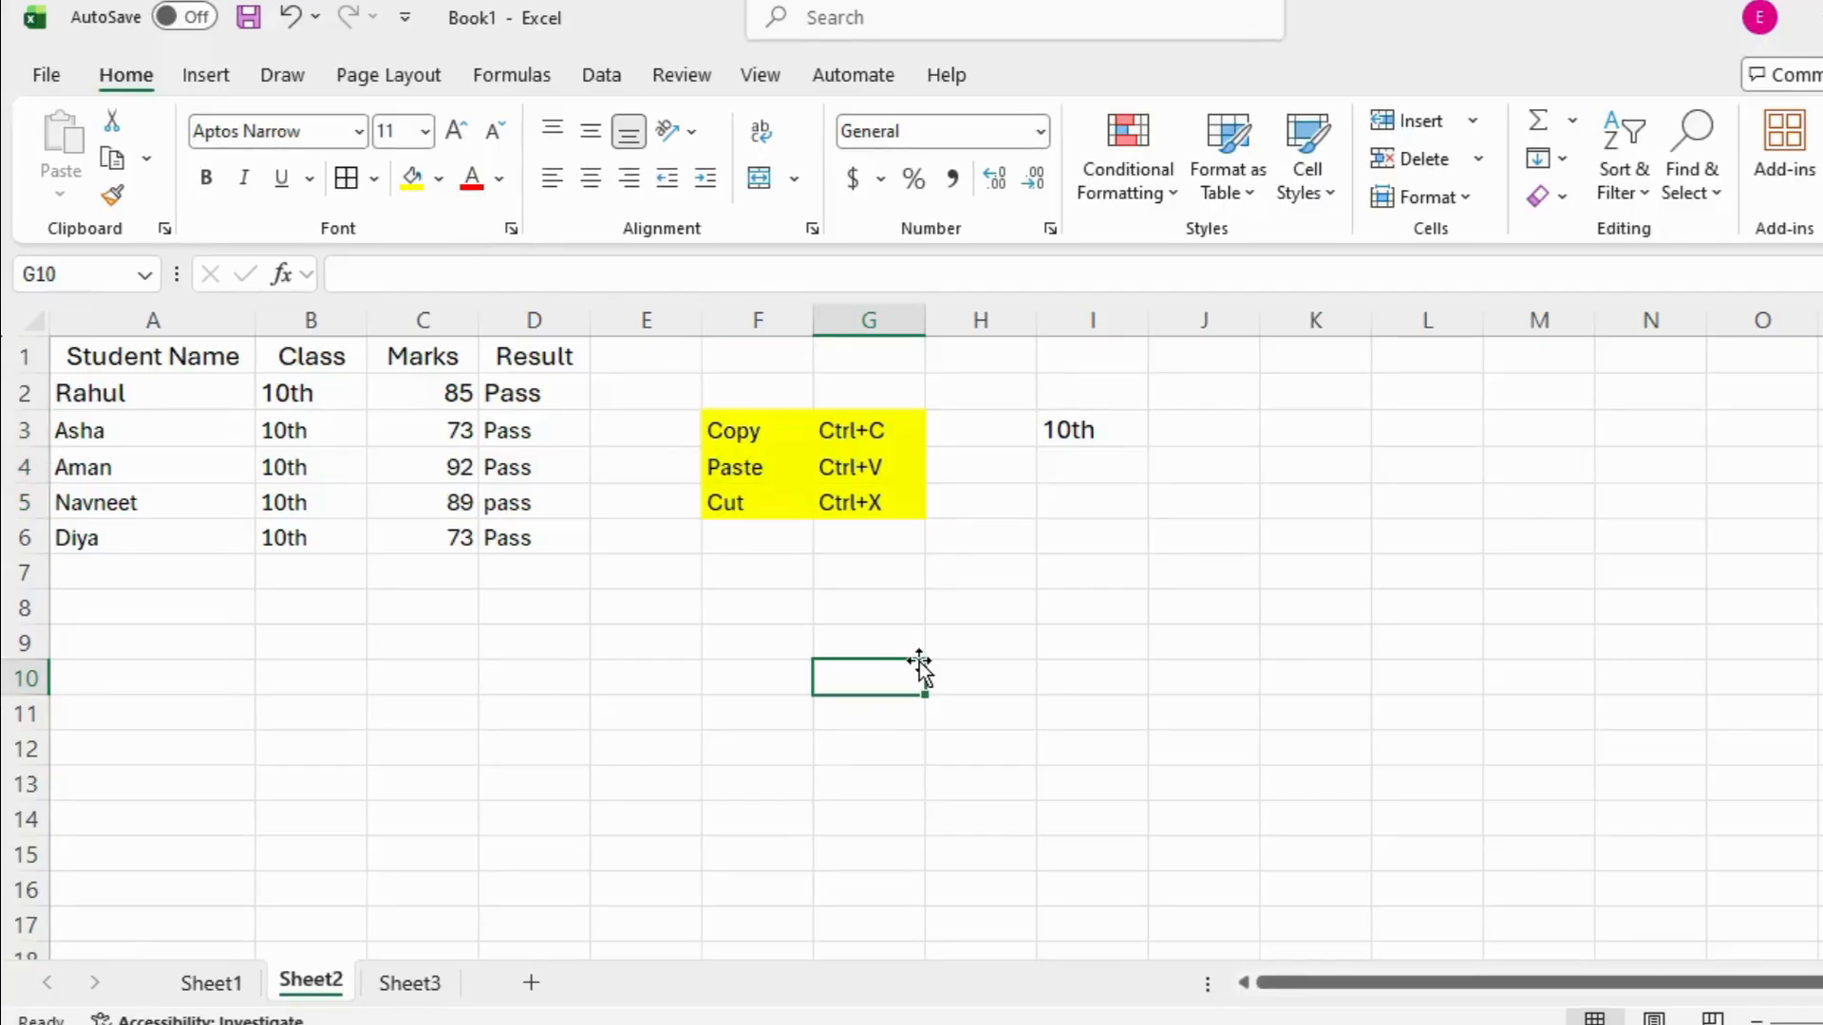
# Clear the contents of cell I3 and enter January in cell J2.
pyautogui.click(1070, 429)
pyautogui.press('Delete')
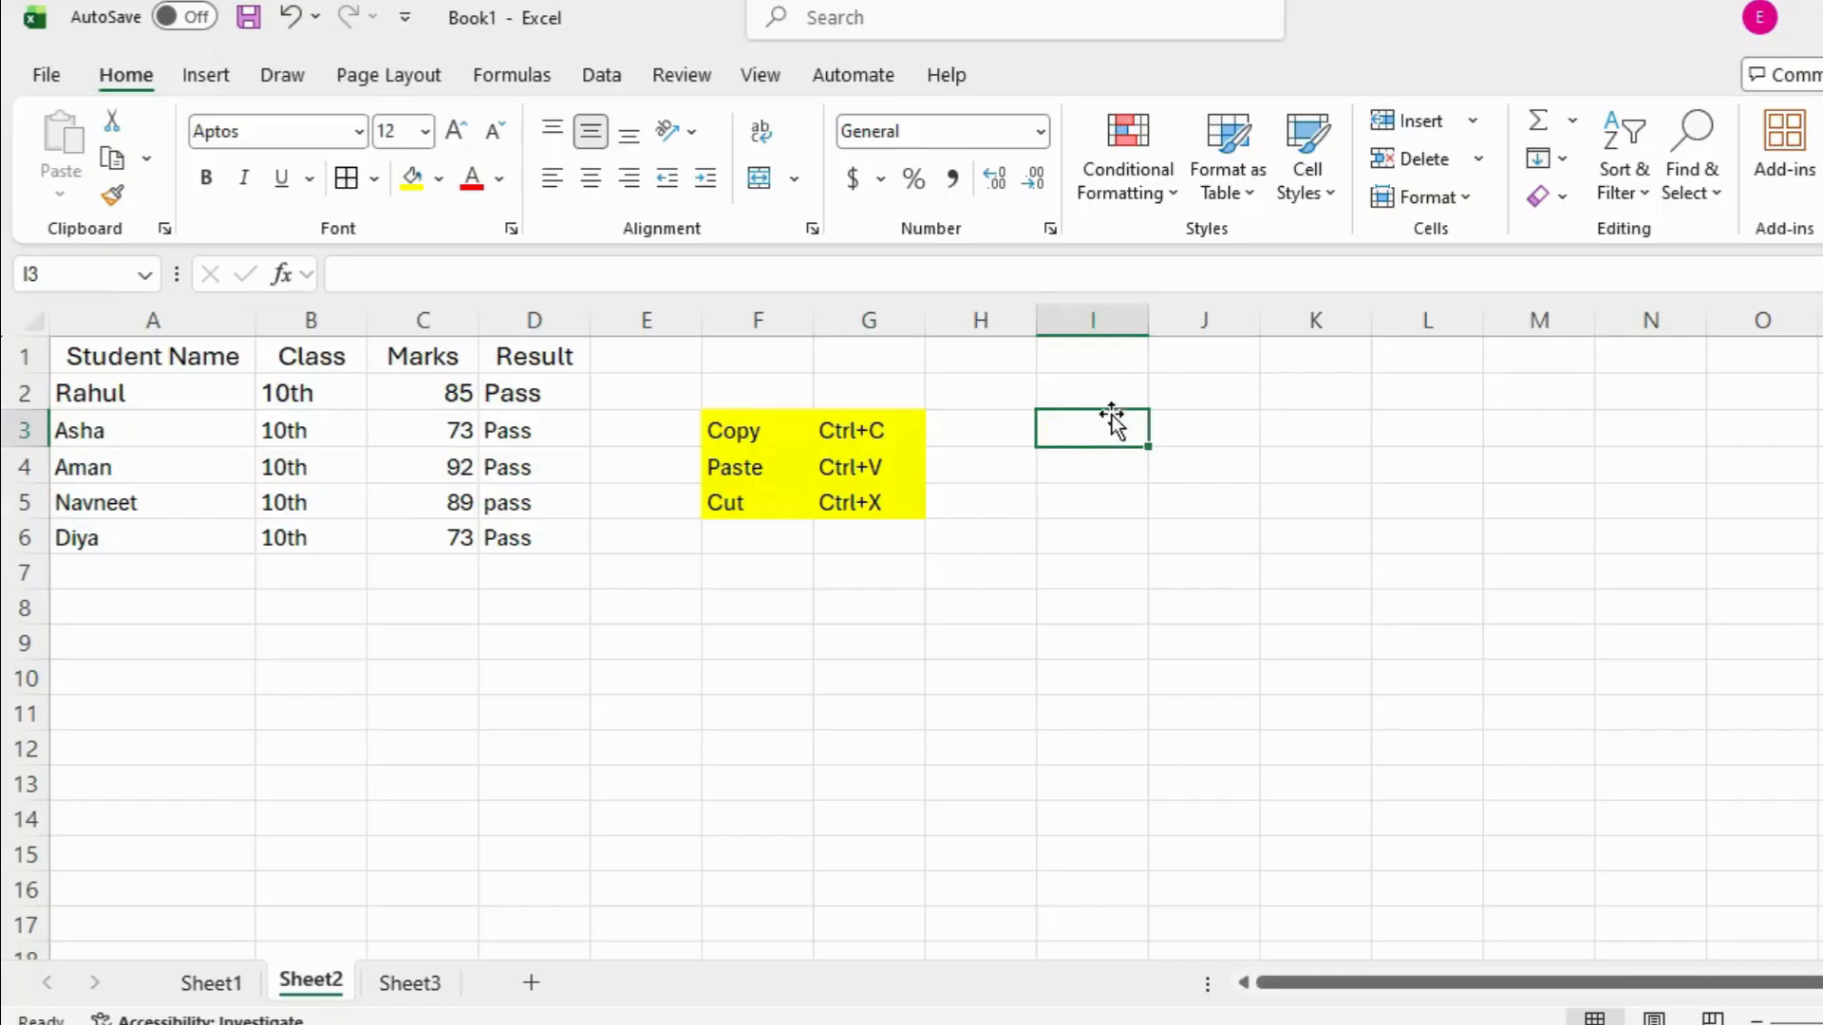
pyautogui.click(1196, 388)
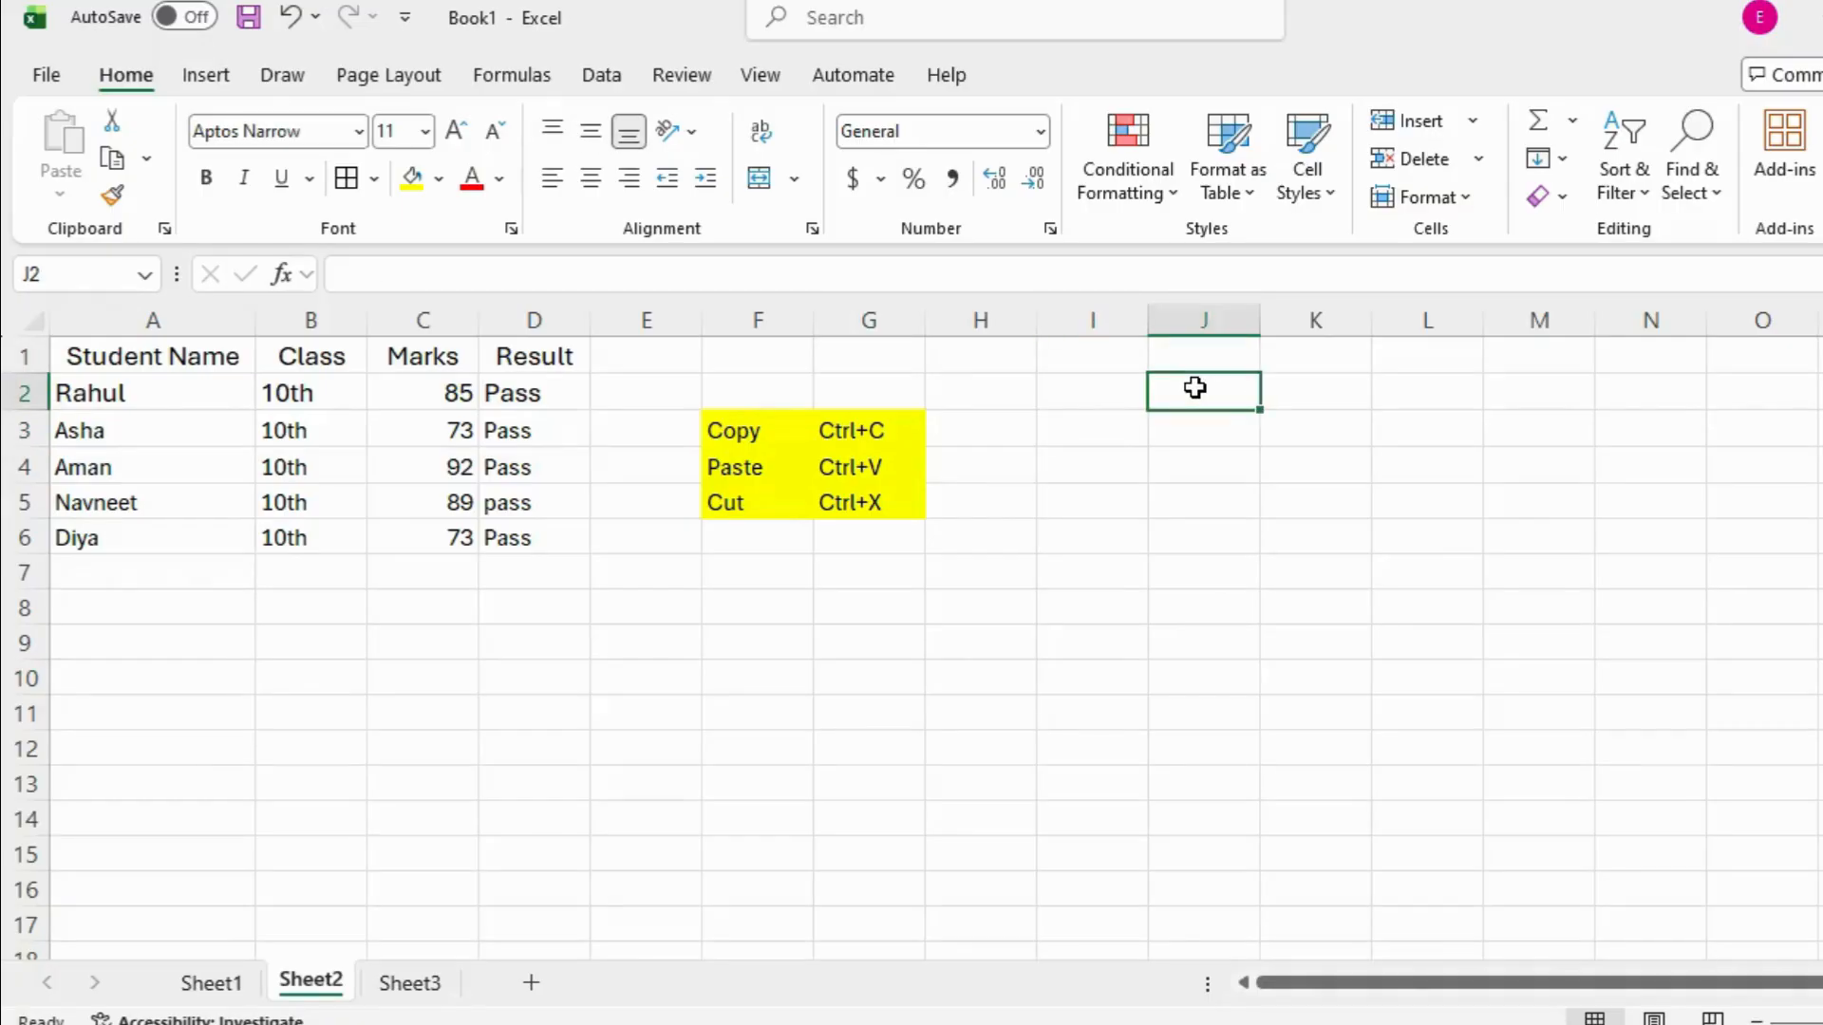
pyautogui.write('JAnuary')
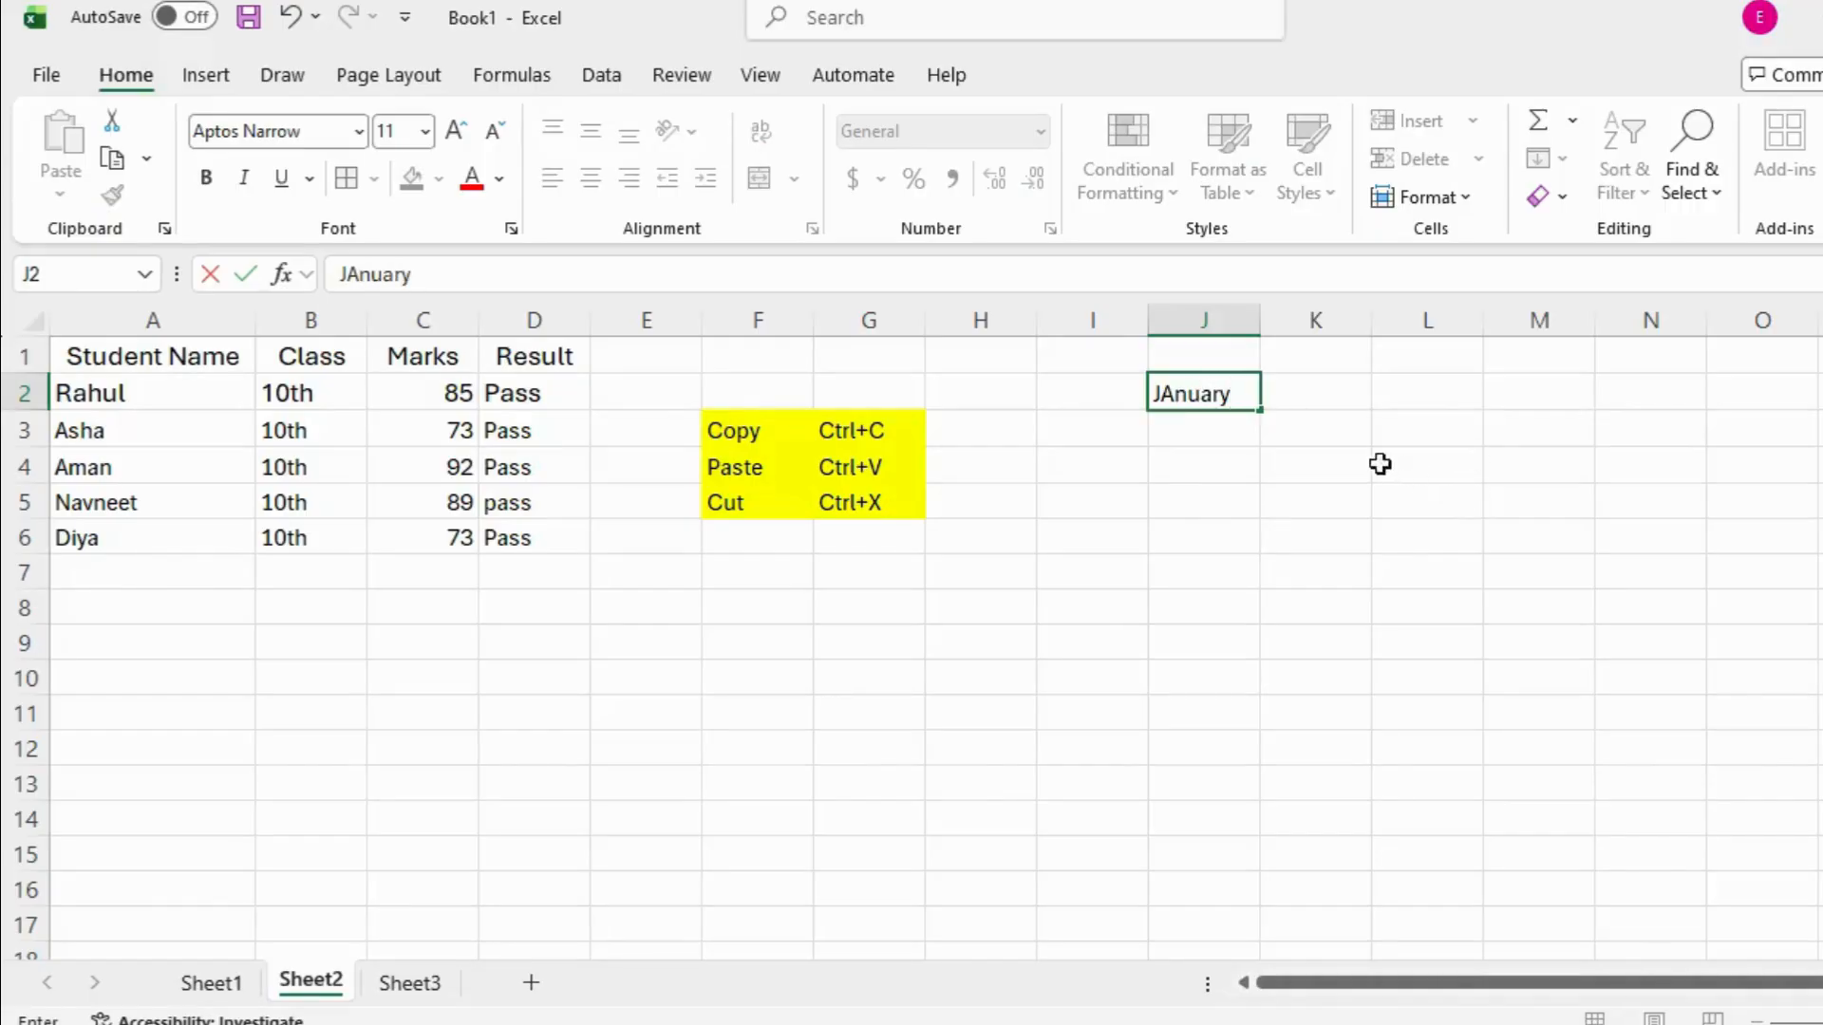
pyautogui.click(1424, 502)
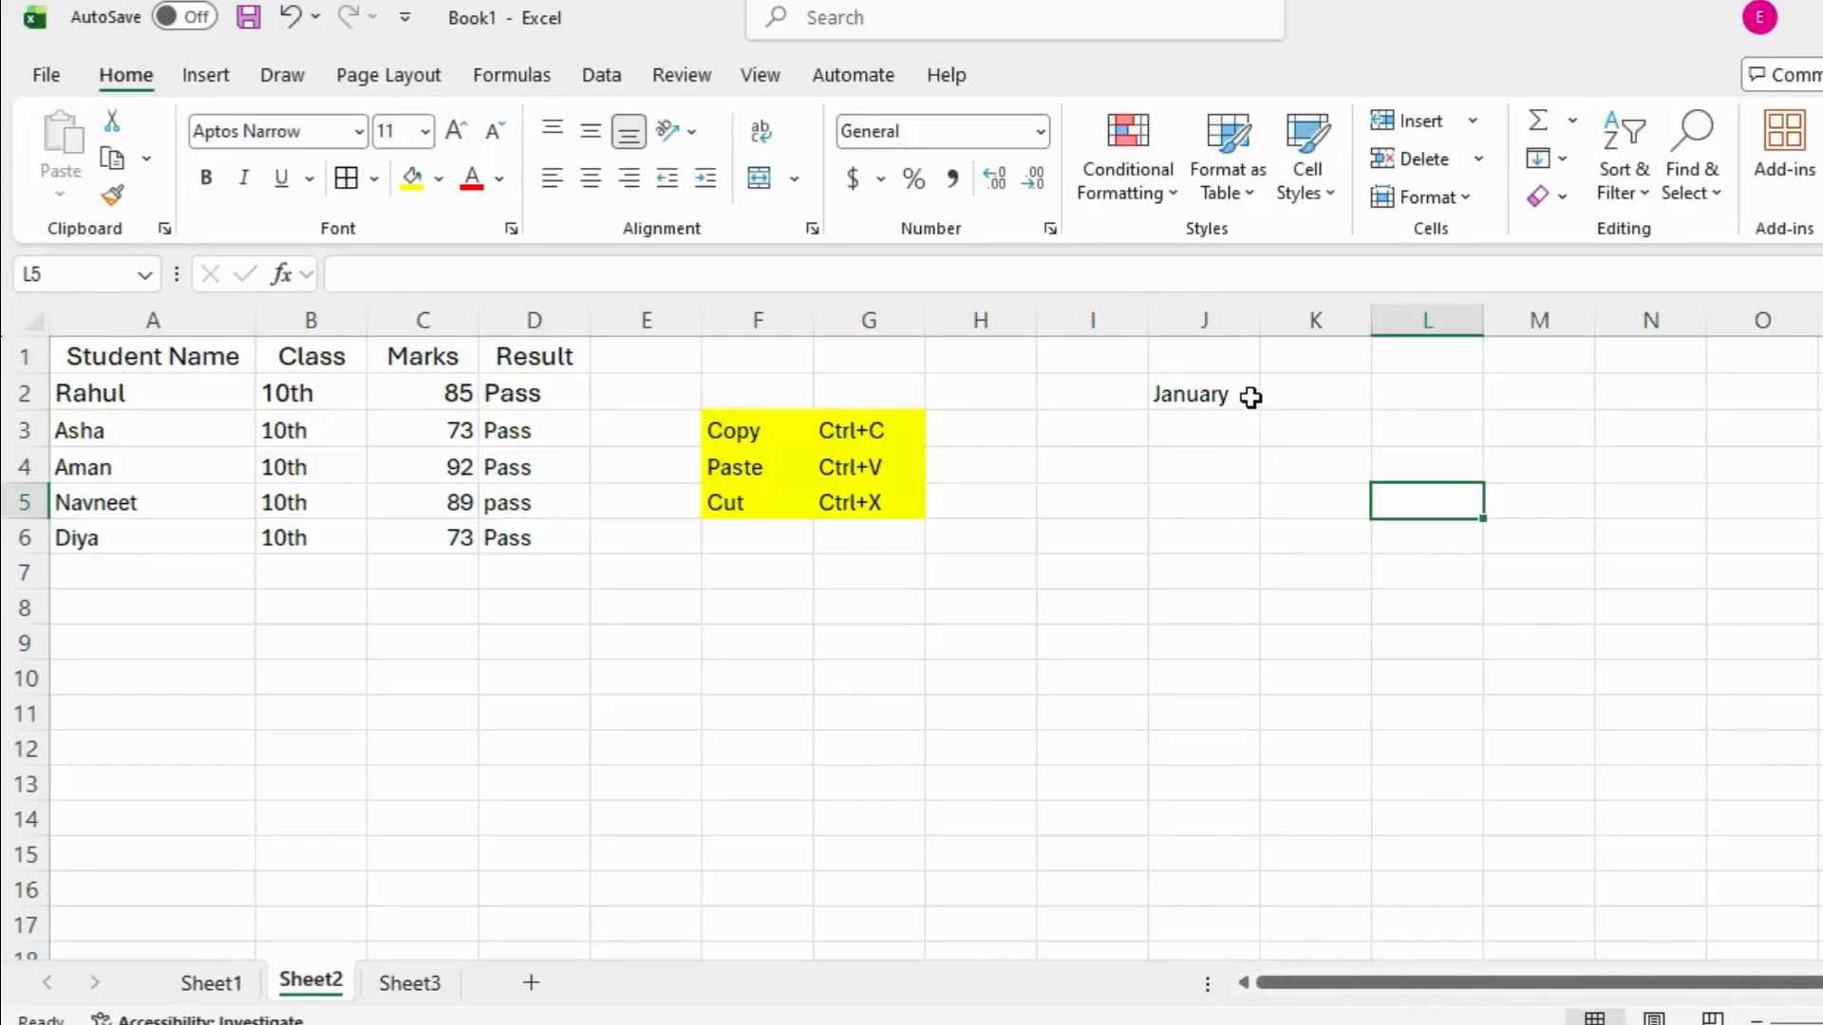
# Auto-fill the month names from January in J2 down through December in J13.
pyautogui.click(1244, 398)
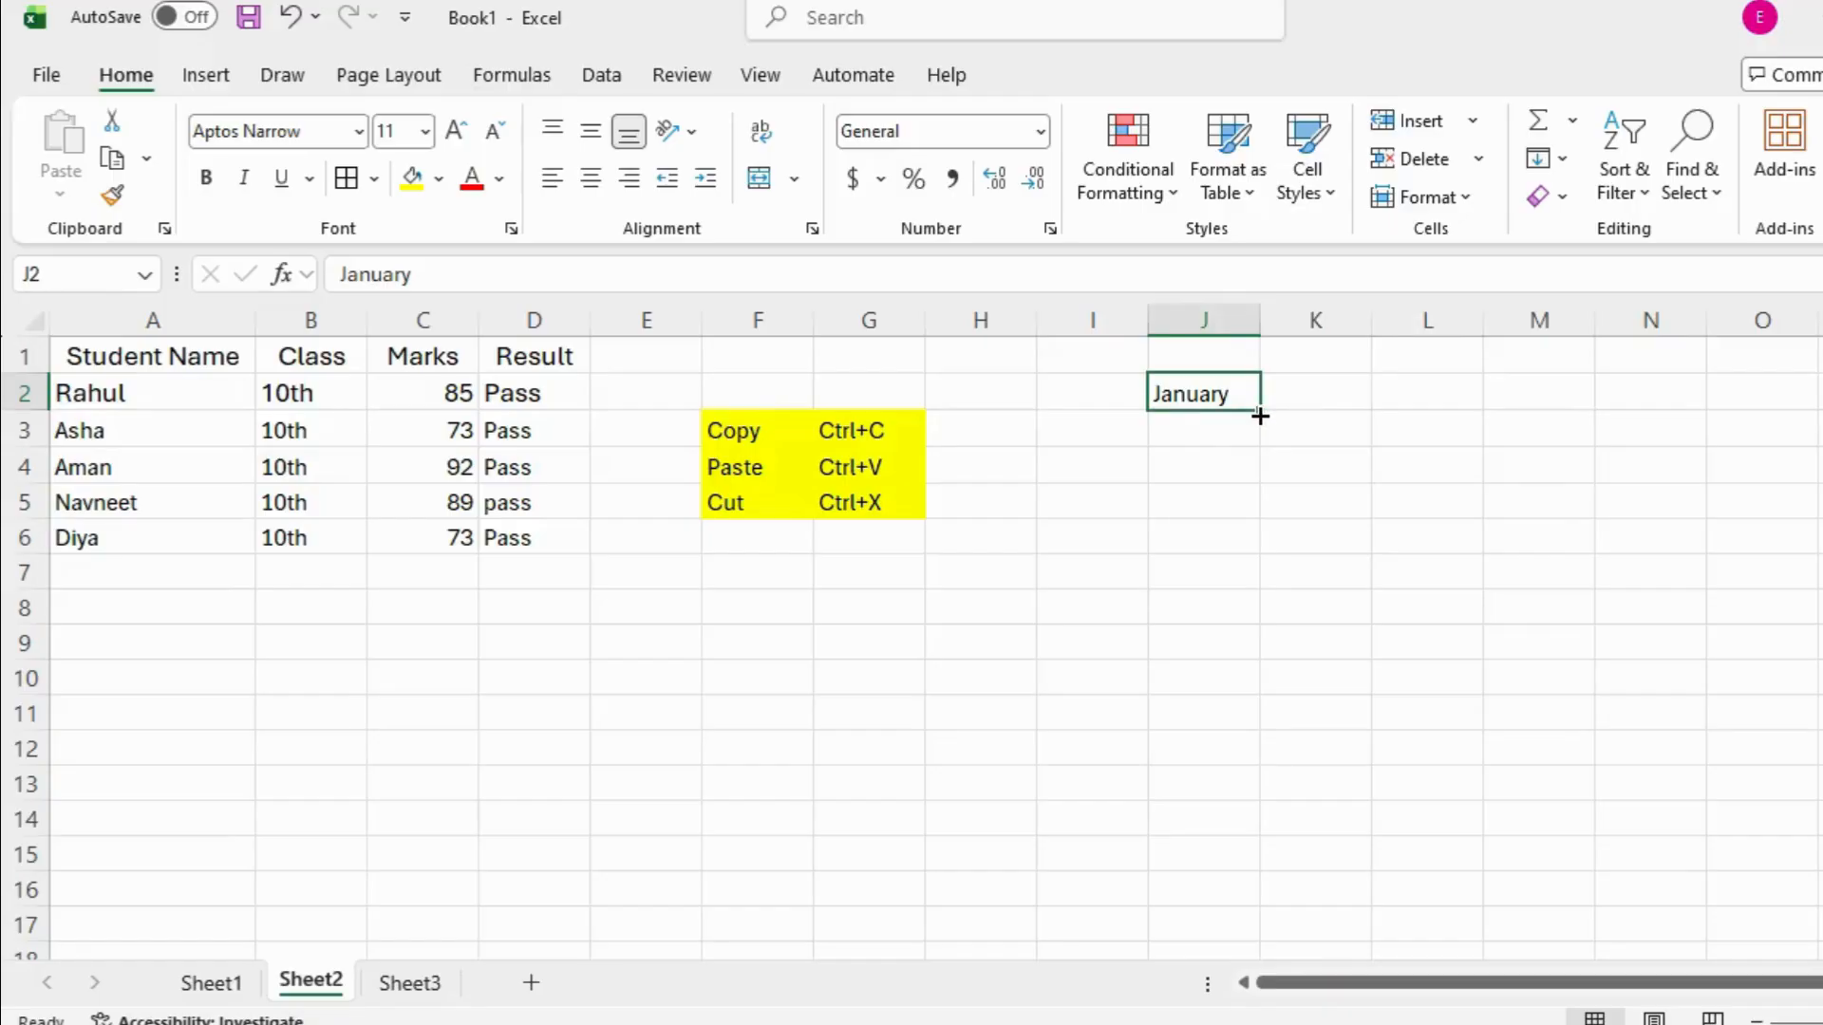
pyautogui.moveTo(1264, 416); pyautogui.dragTo(1257, 788)
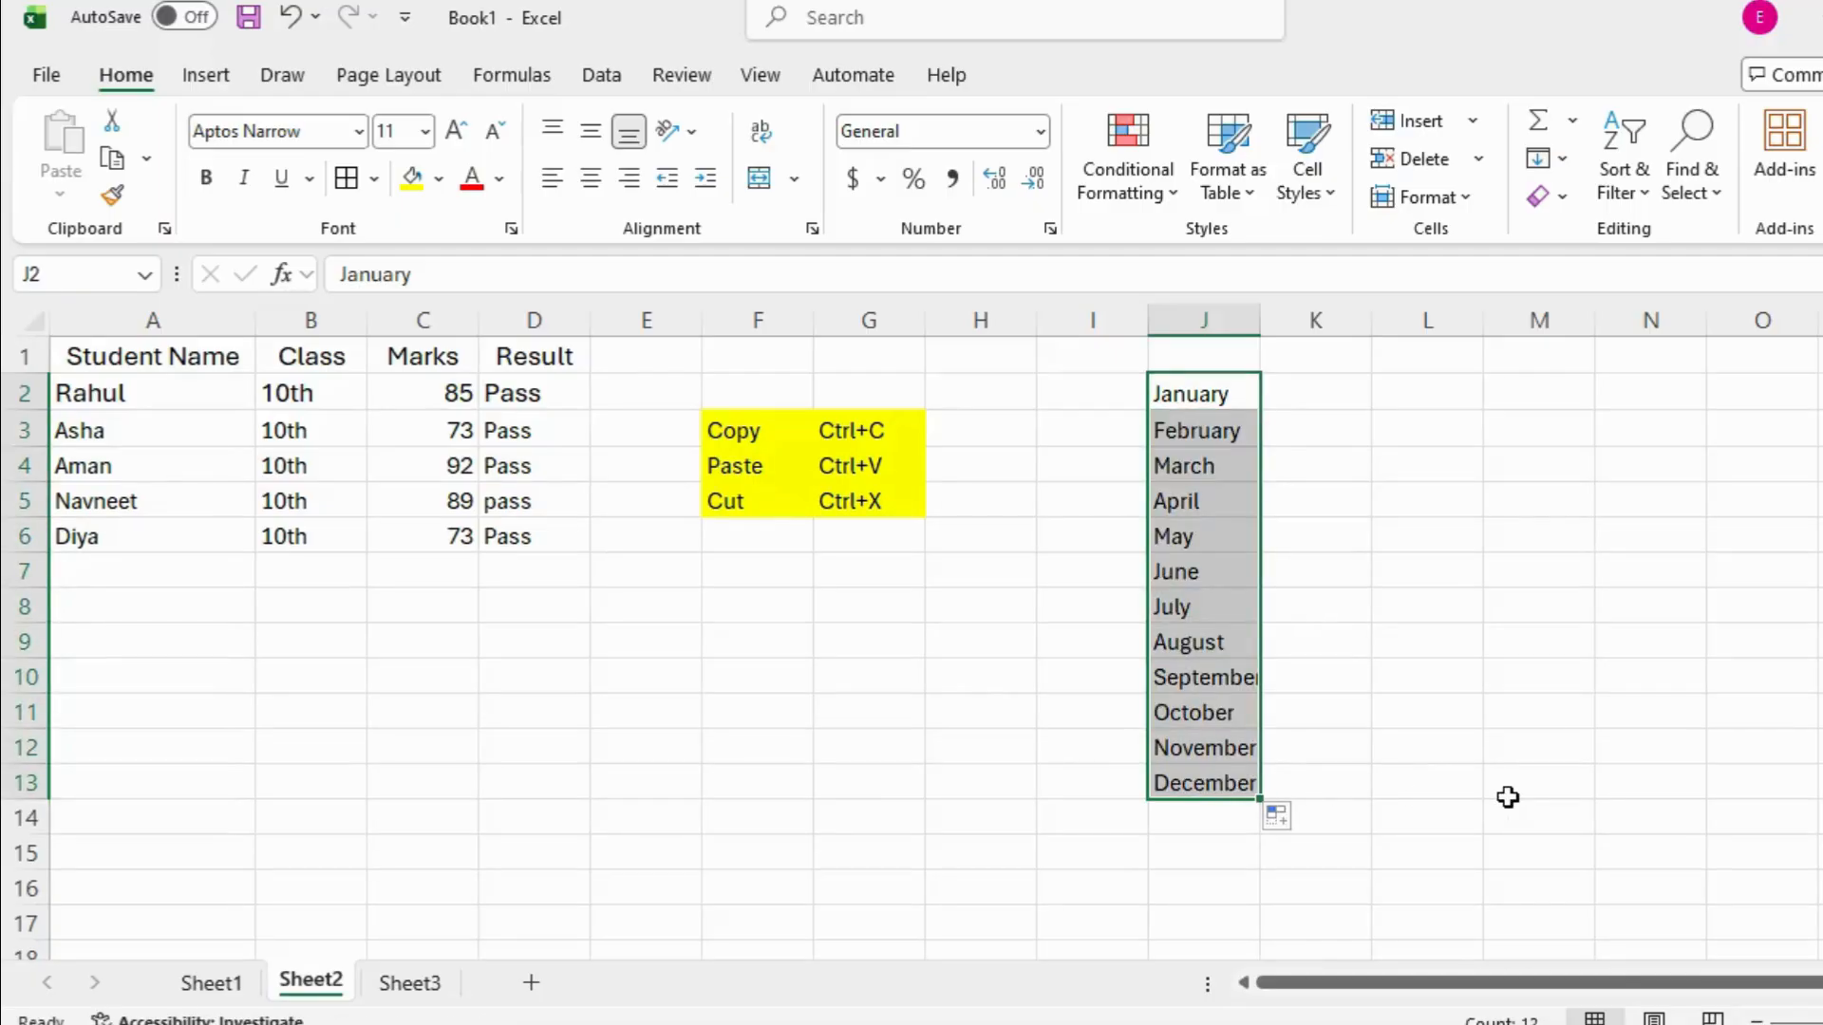
pyautogui.click(1402, 706)
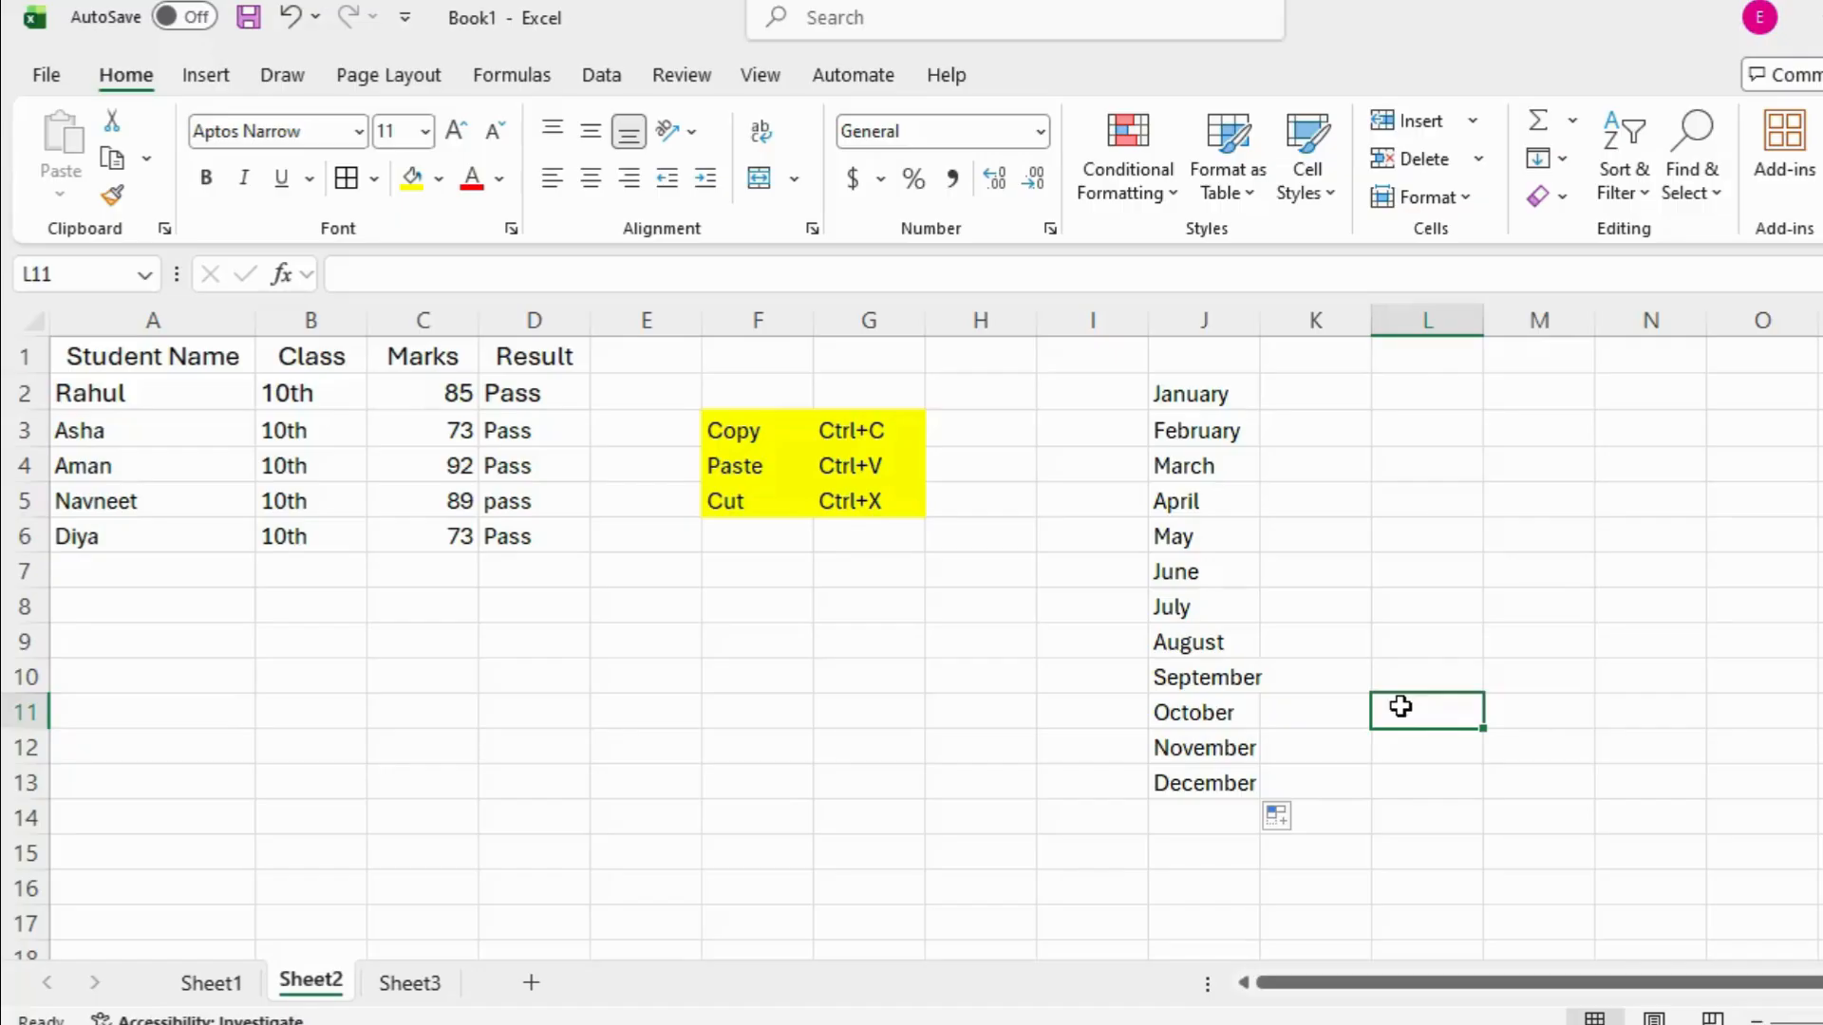
# Enter the heading Auto Fill in cell K1.
pyautogui.click(1293, 357)
pyautogui.write('Aut')
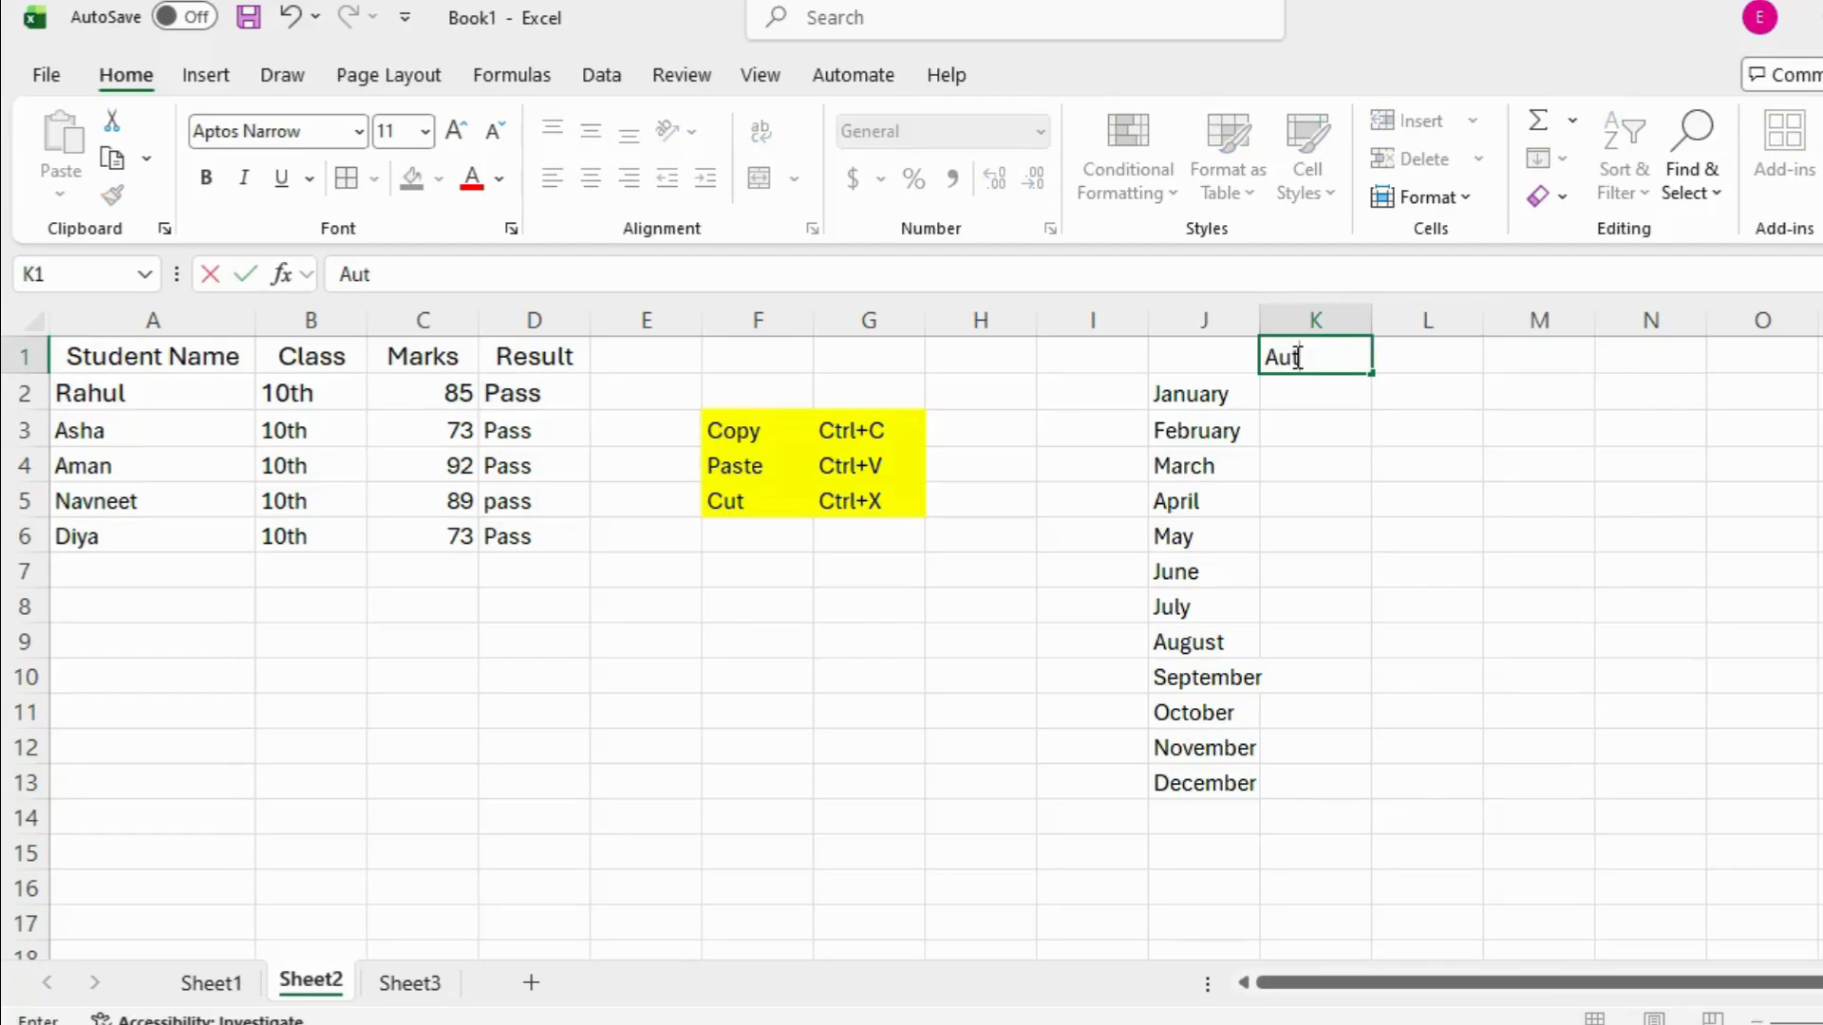
pyautogui.write('o Fill')
# Enter 1 in L2 and 2 in L3, and auto-fill the number series down to 13 in L14.
pyautogui.click(1446, 410)
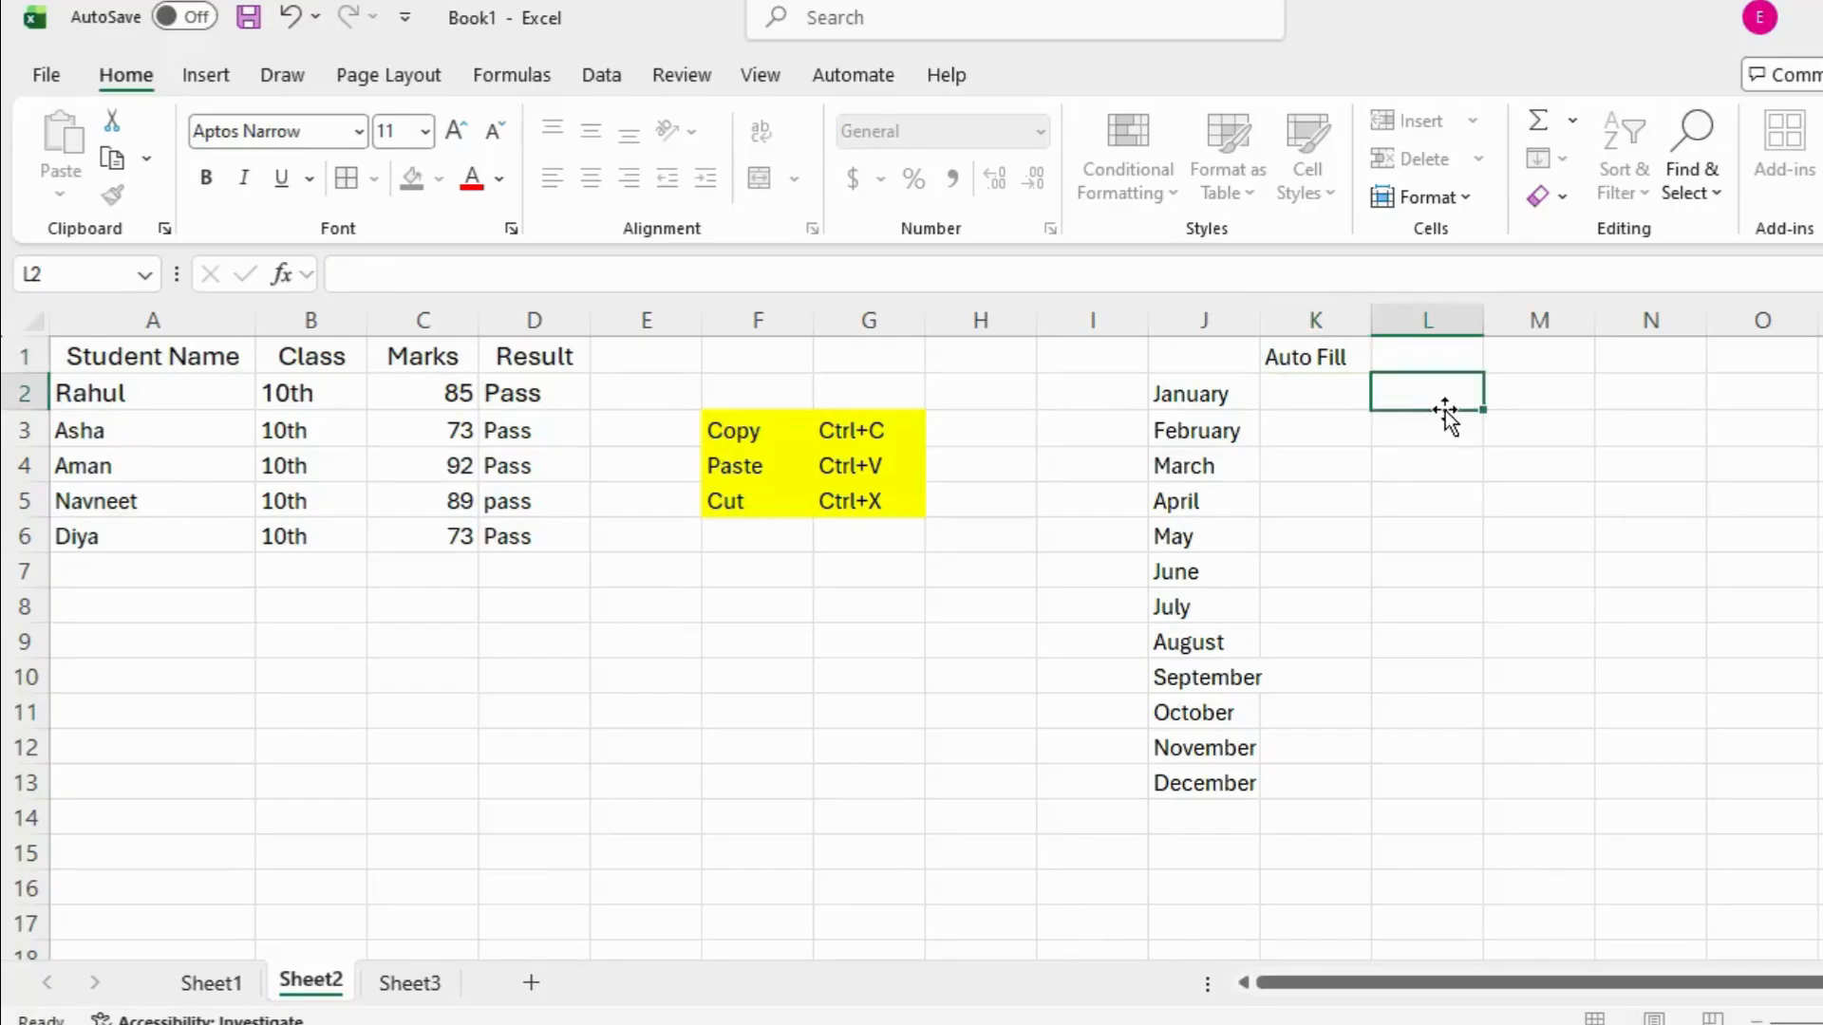
pyautogui.press('Return')
pyautogui.write('2')
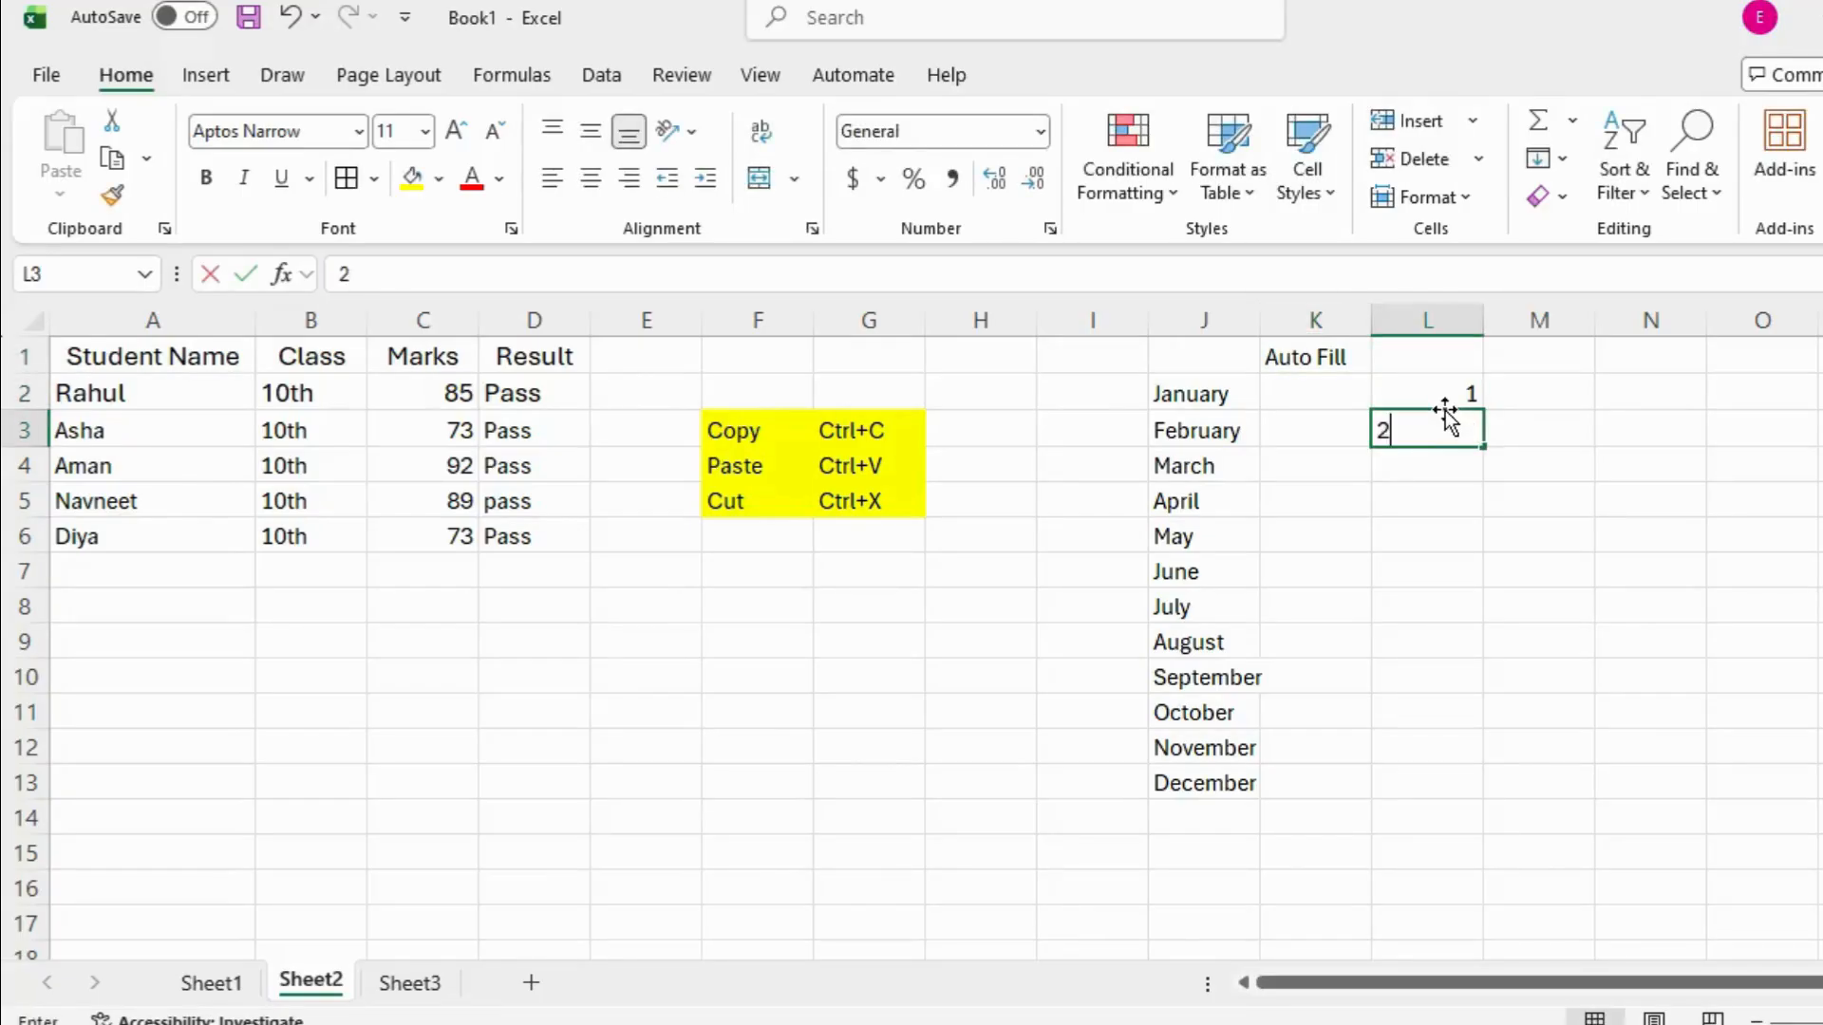
pyautogui.press('Return')
pyautogui.moveTo(1446, 400); pyautogui.dragTo(1496, 831)
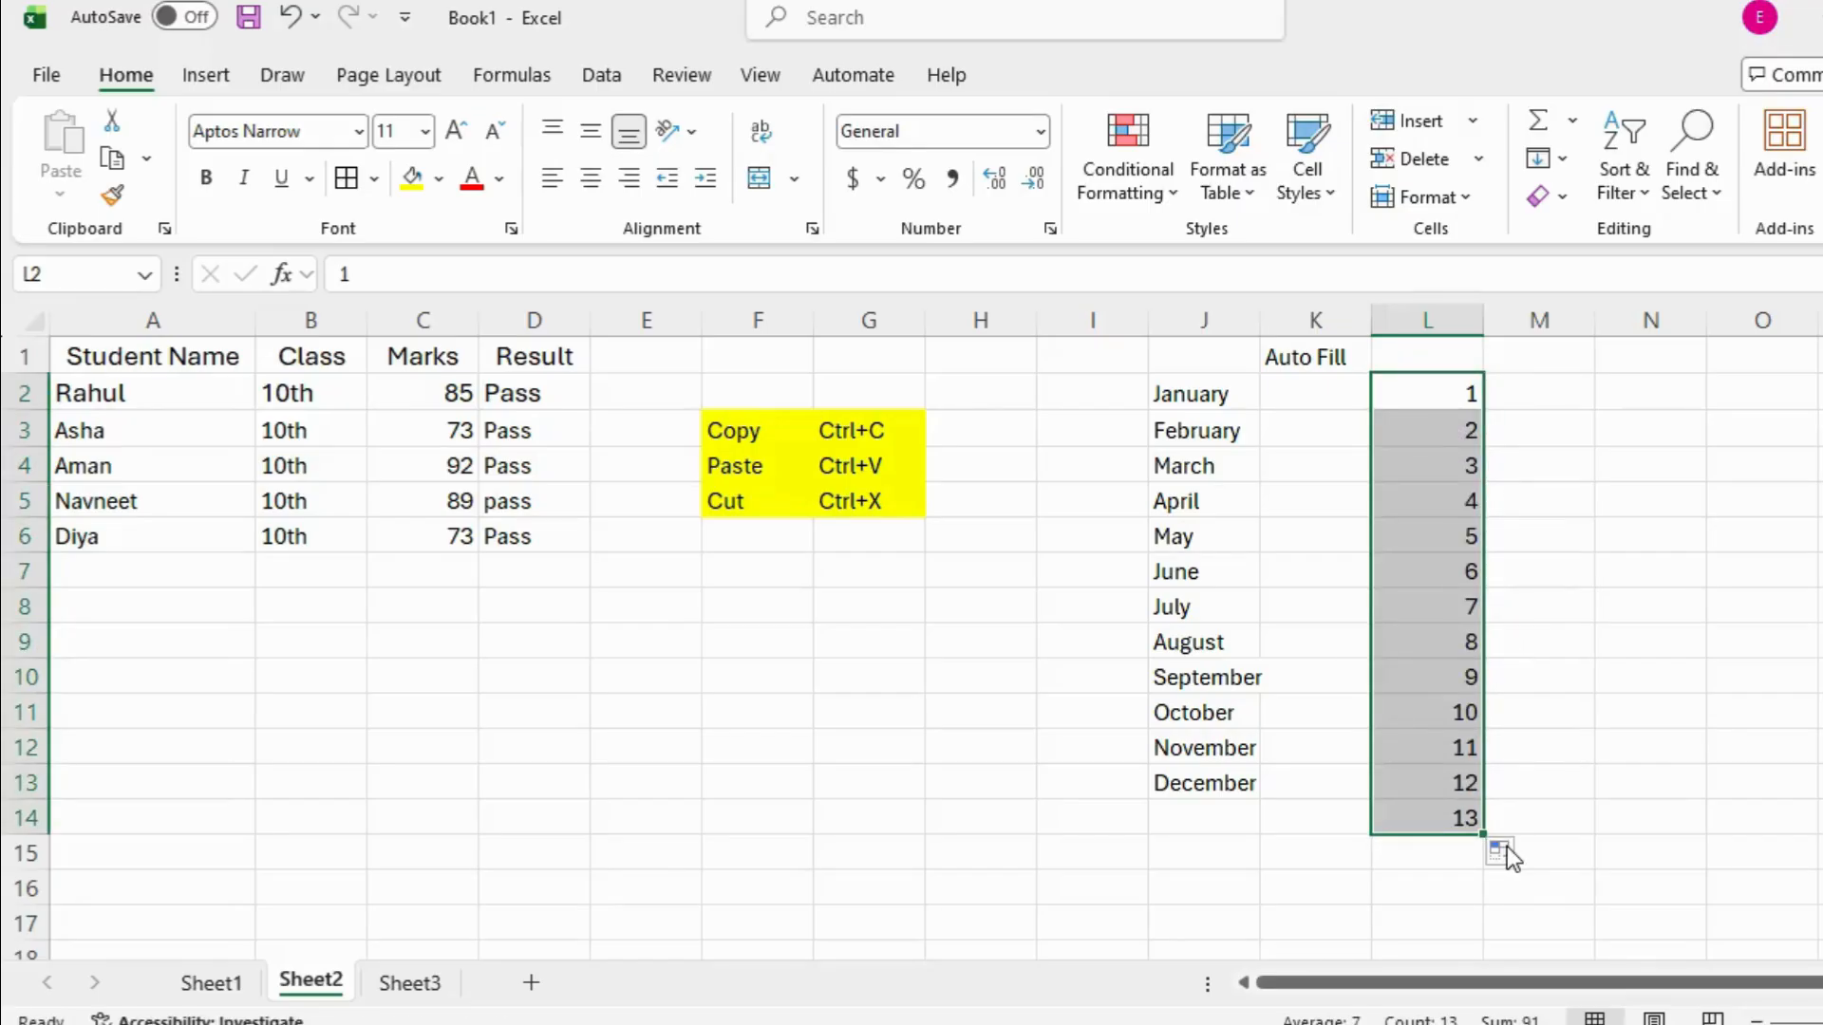
pyautogui.click(1678, 765)
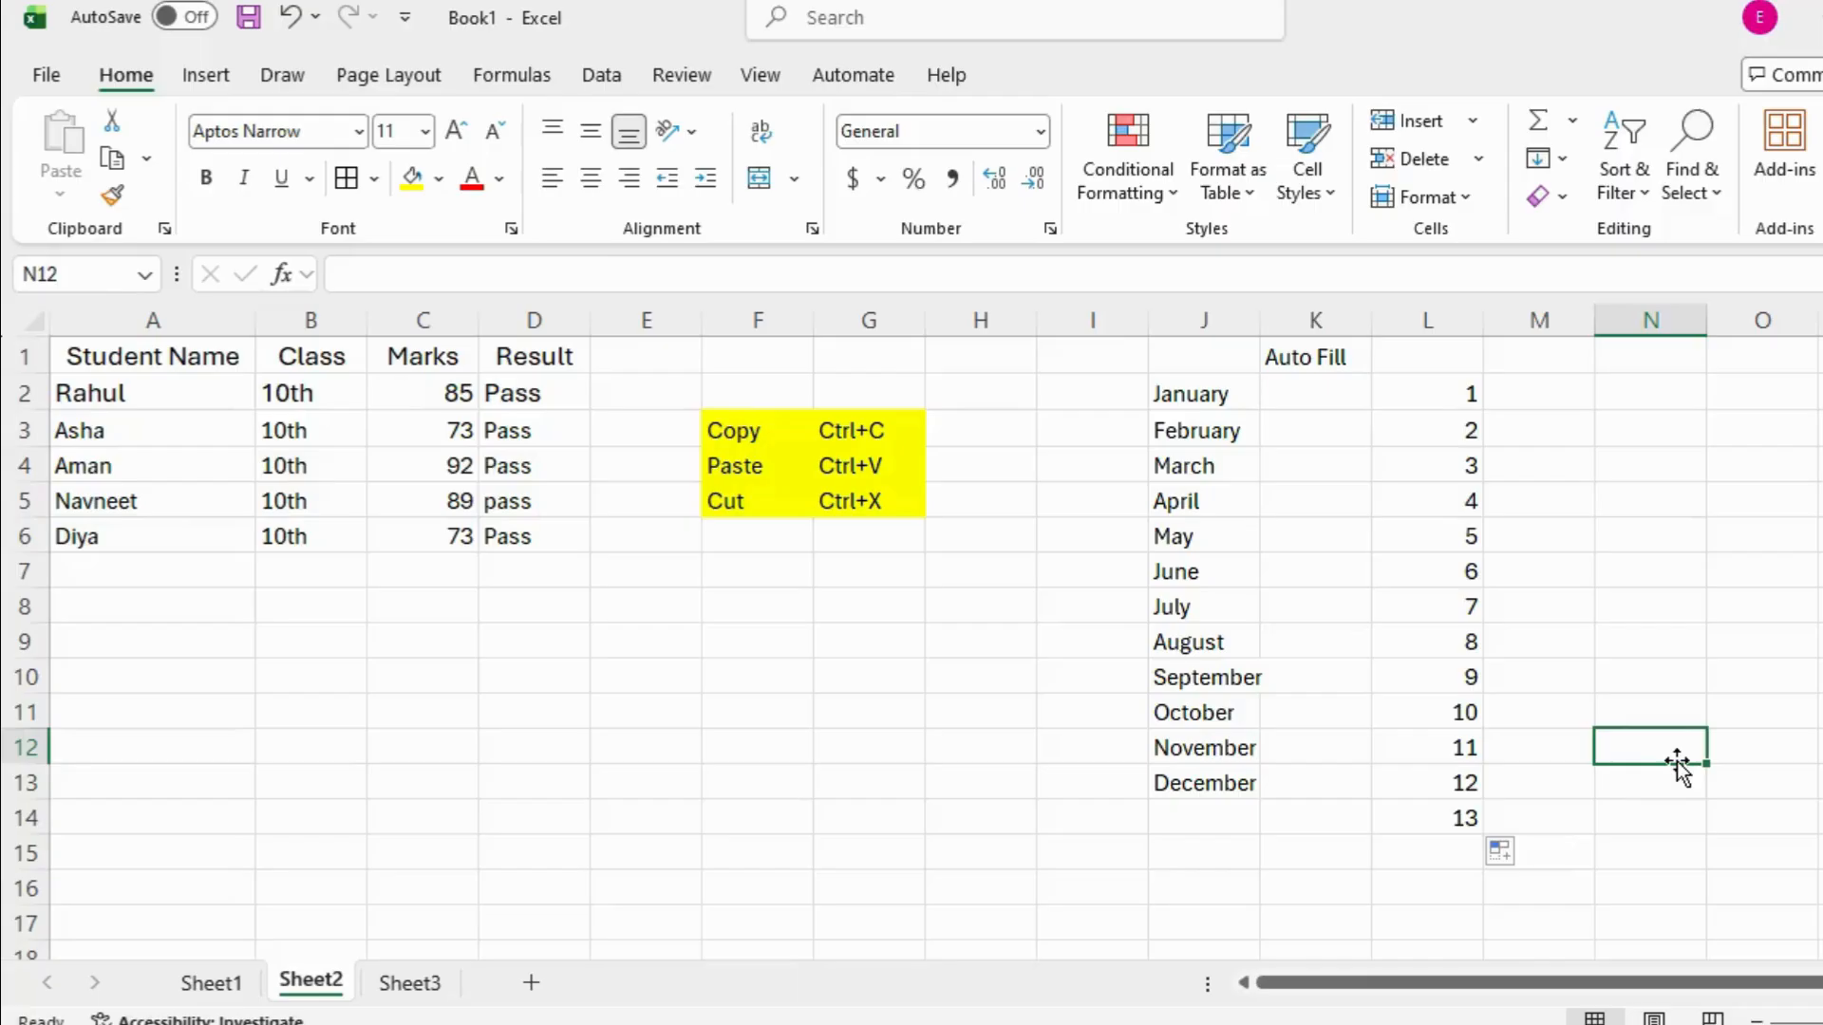
pyautogui.click(759, 1018)
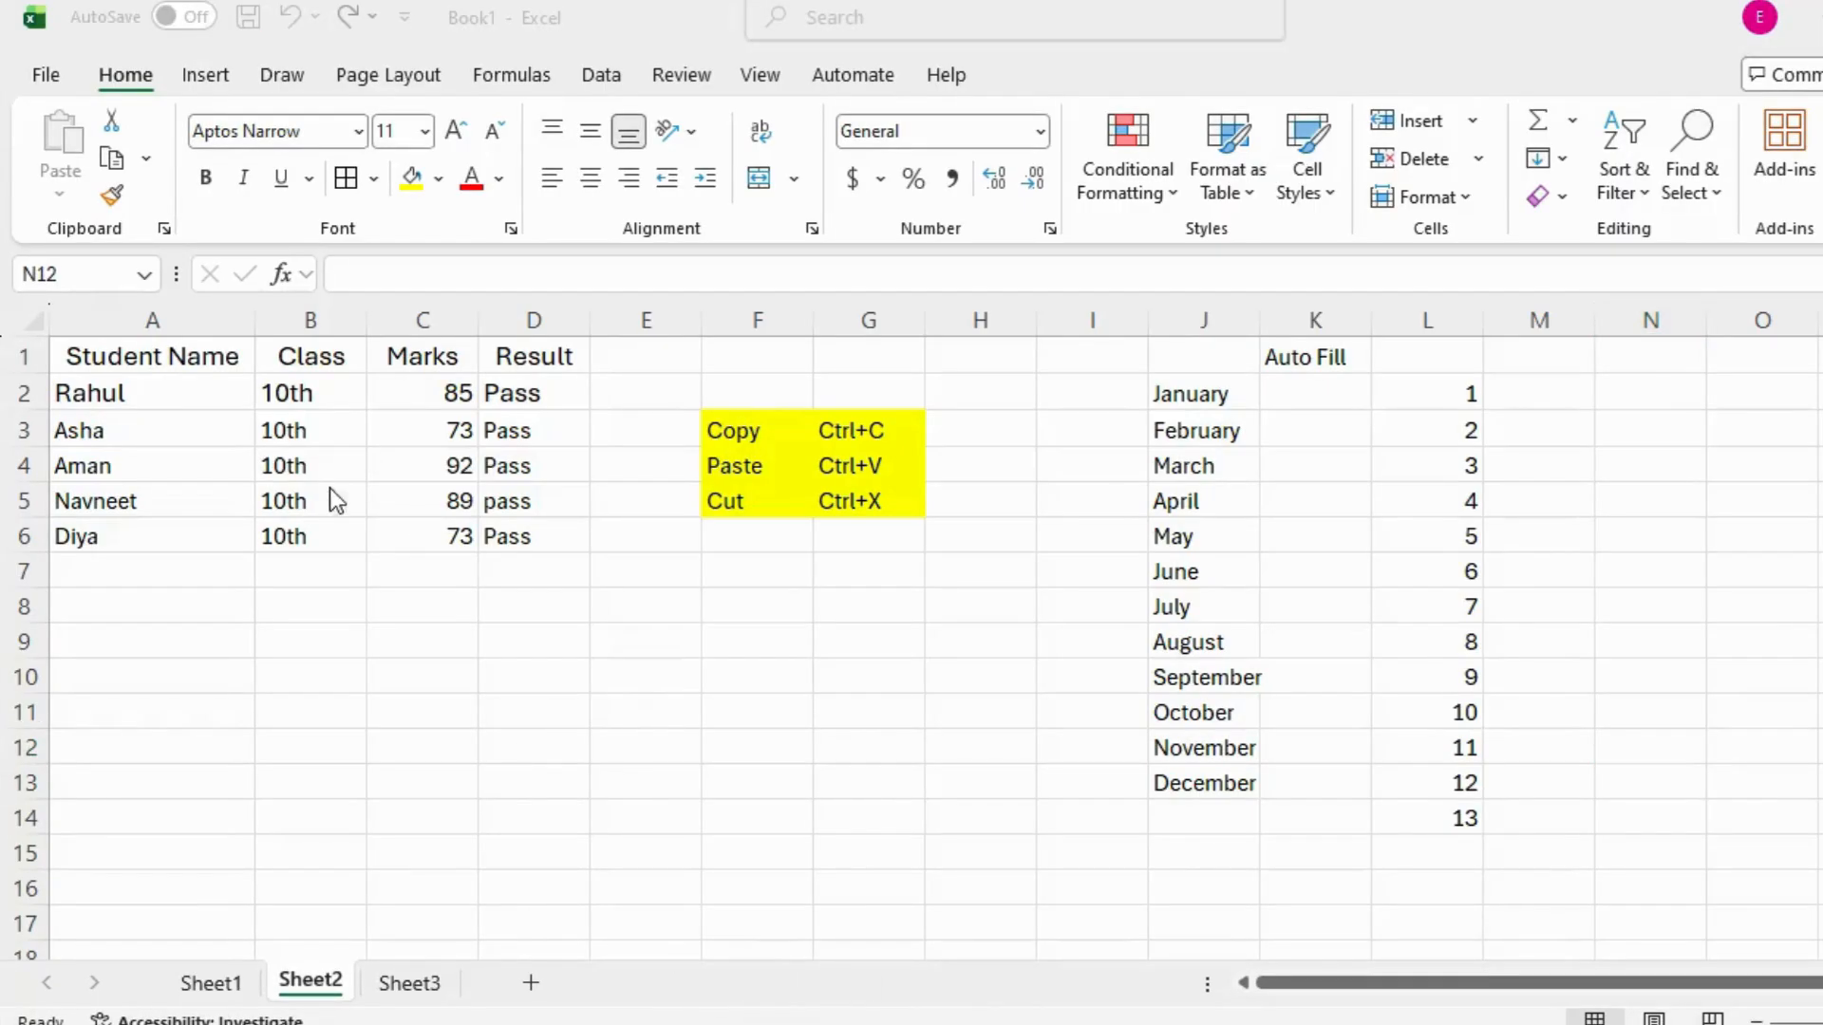
pyautogui.click(137, 360)
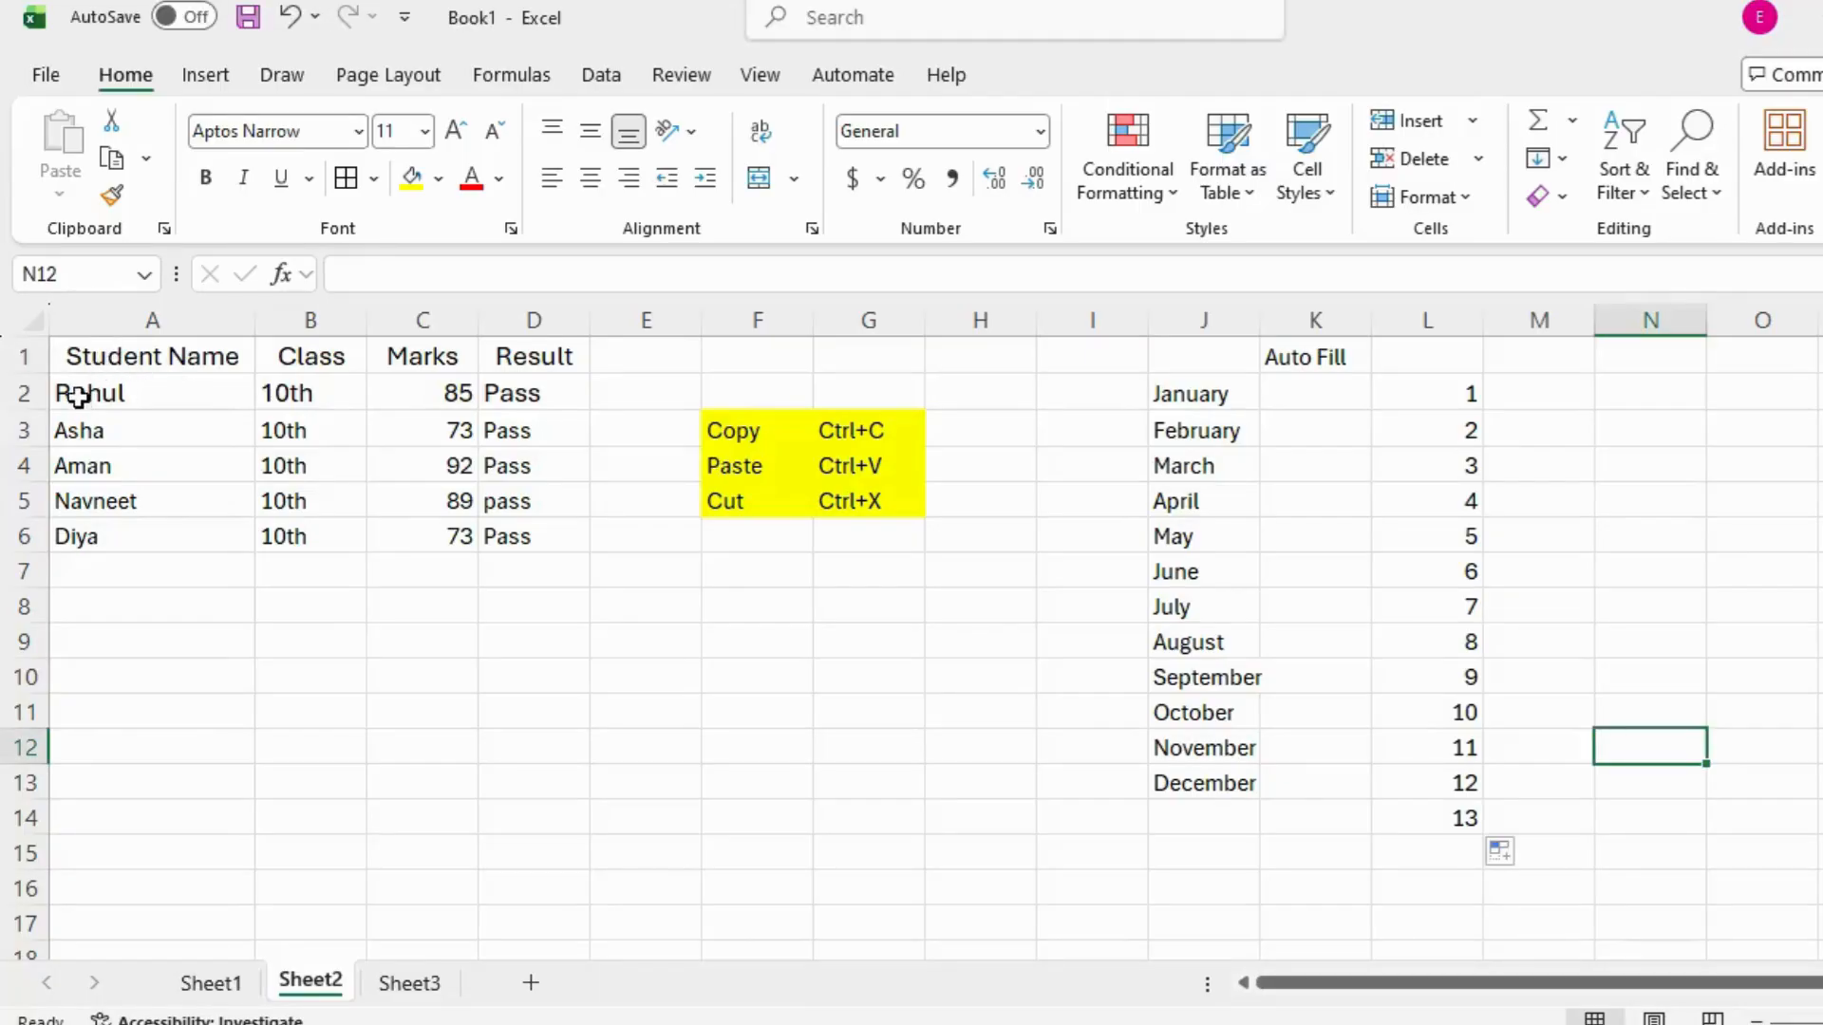
# Insert a blank row above row 3 of the student marks table.
pyautogui.click(76, 429)
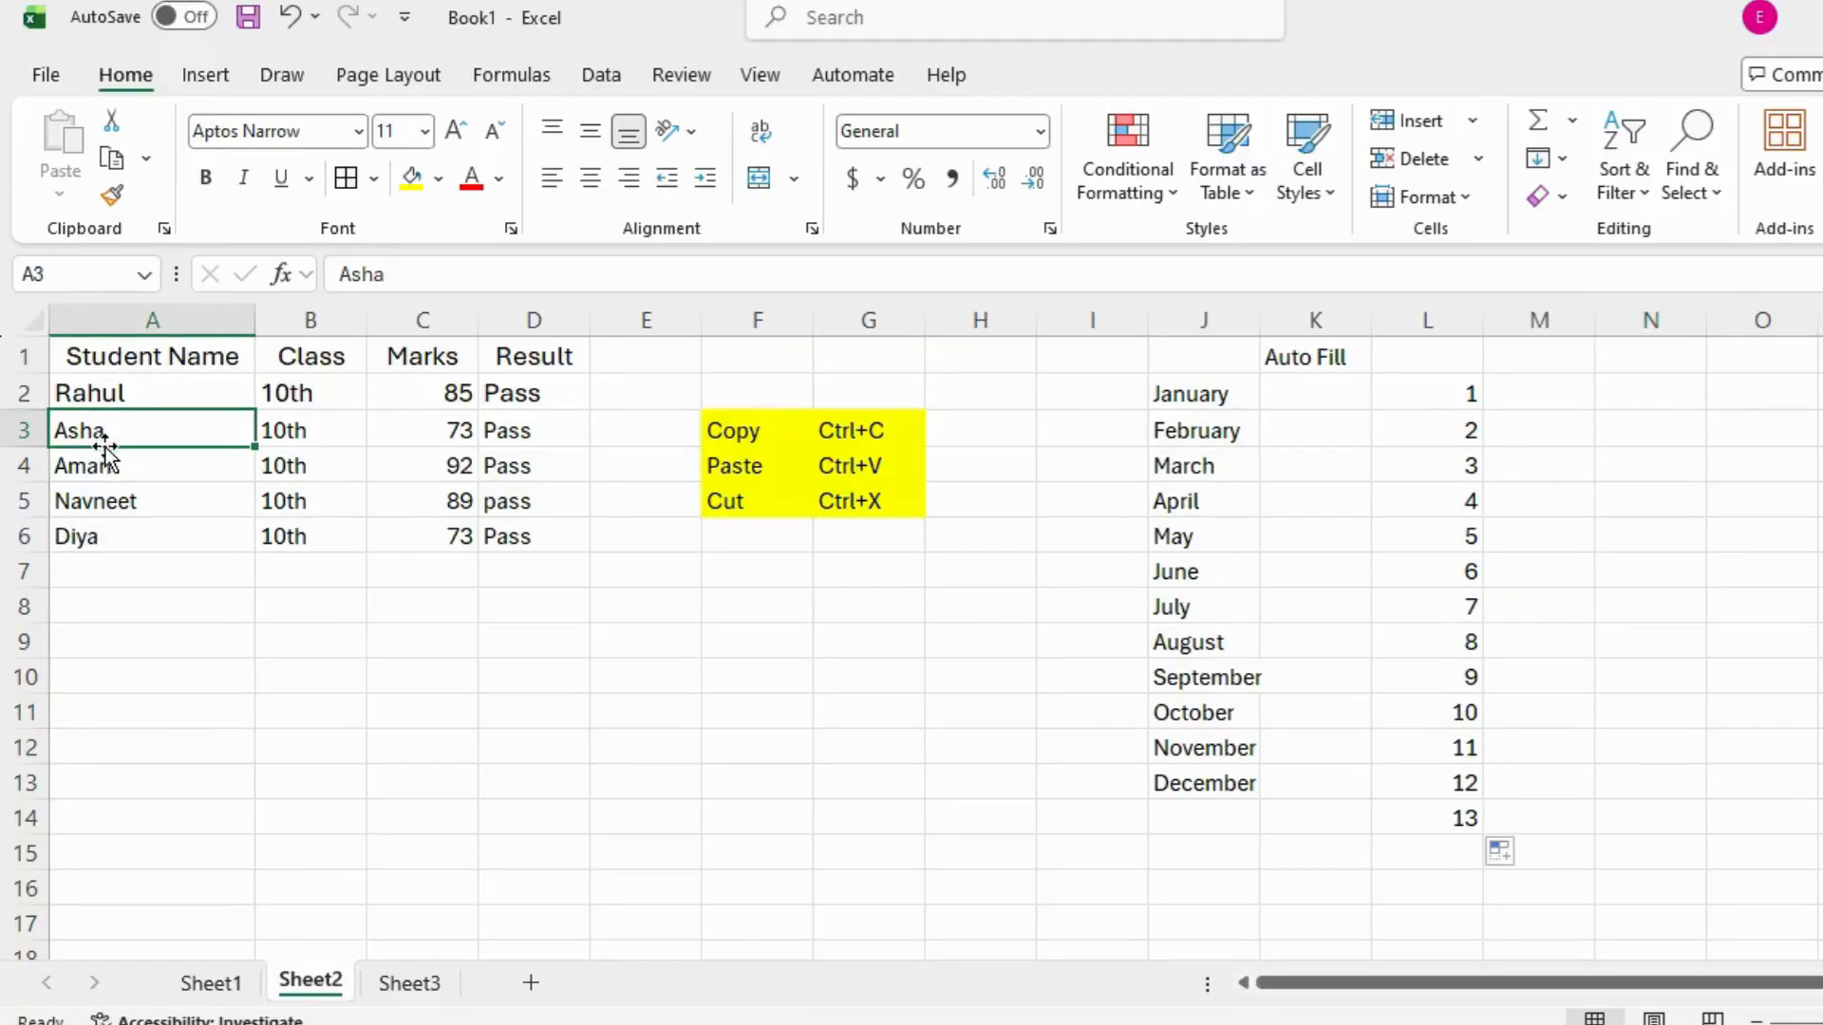
pyautogui.click(20, 433)
pyautogui.rightClick(17, 433)
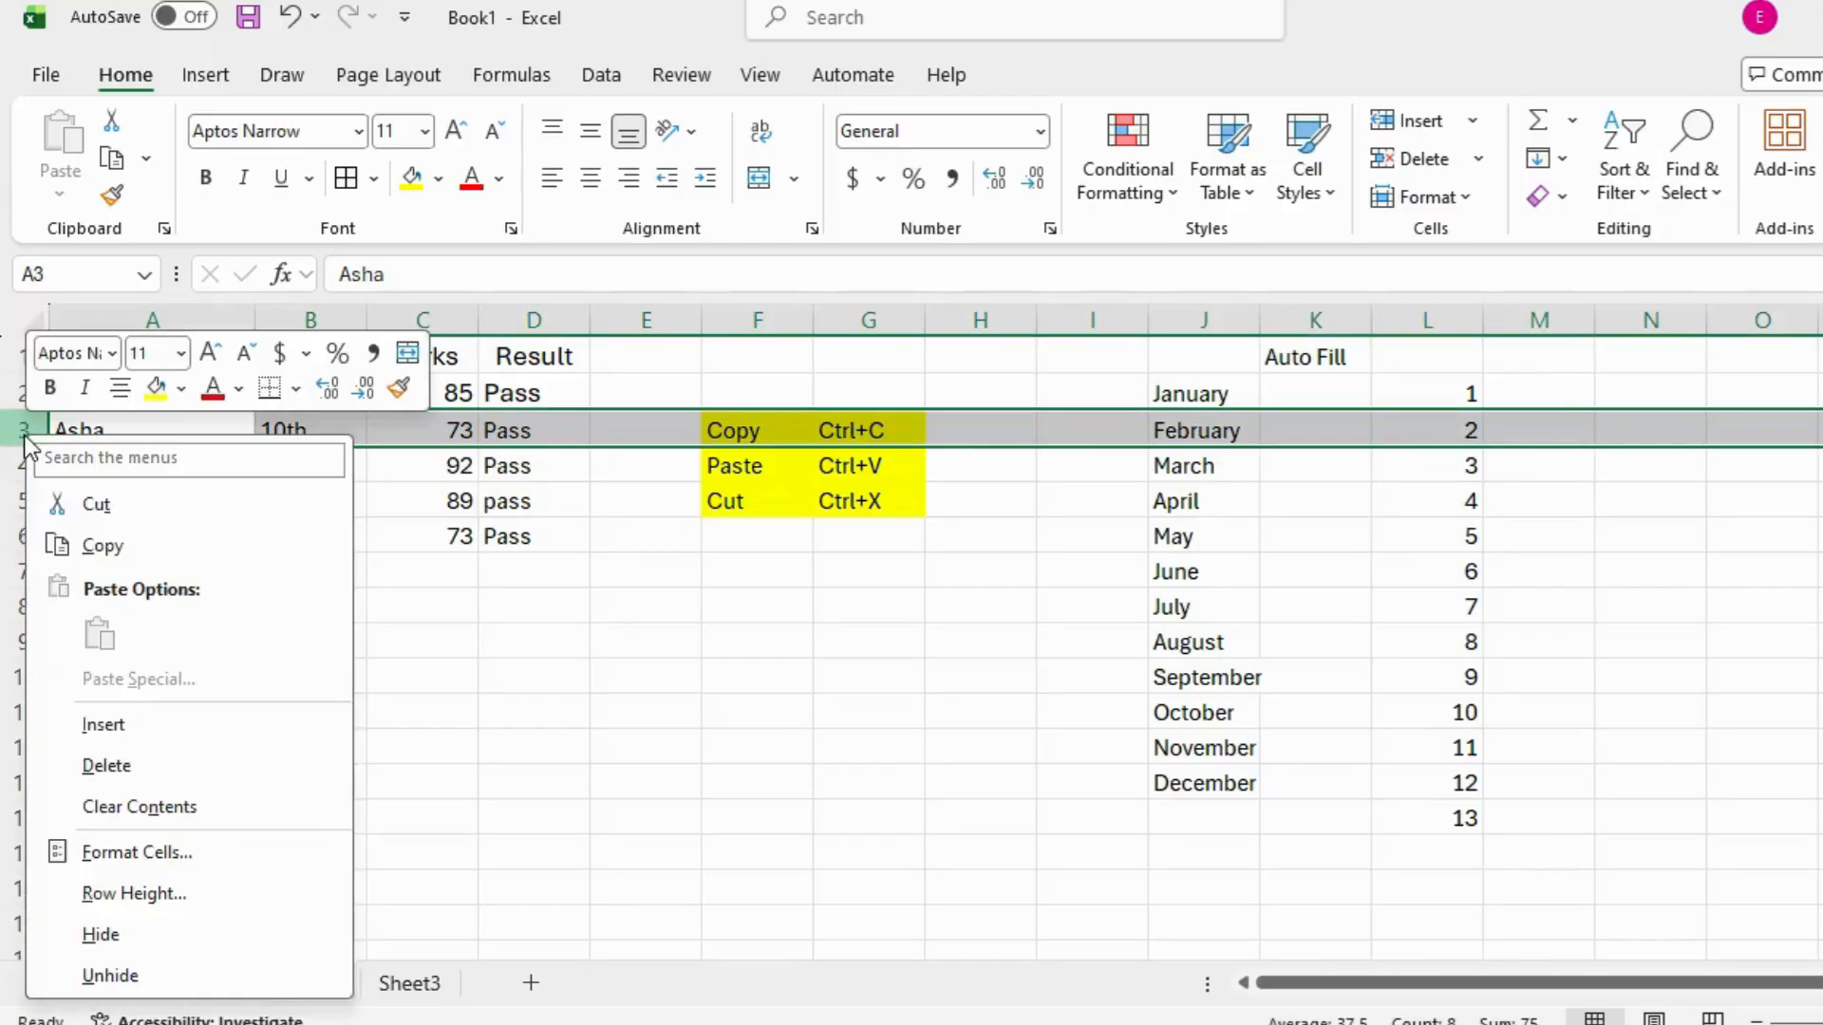
pyautogui.click(103, 727)
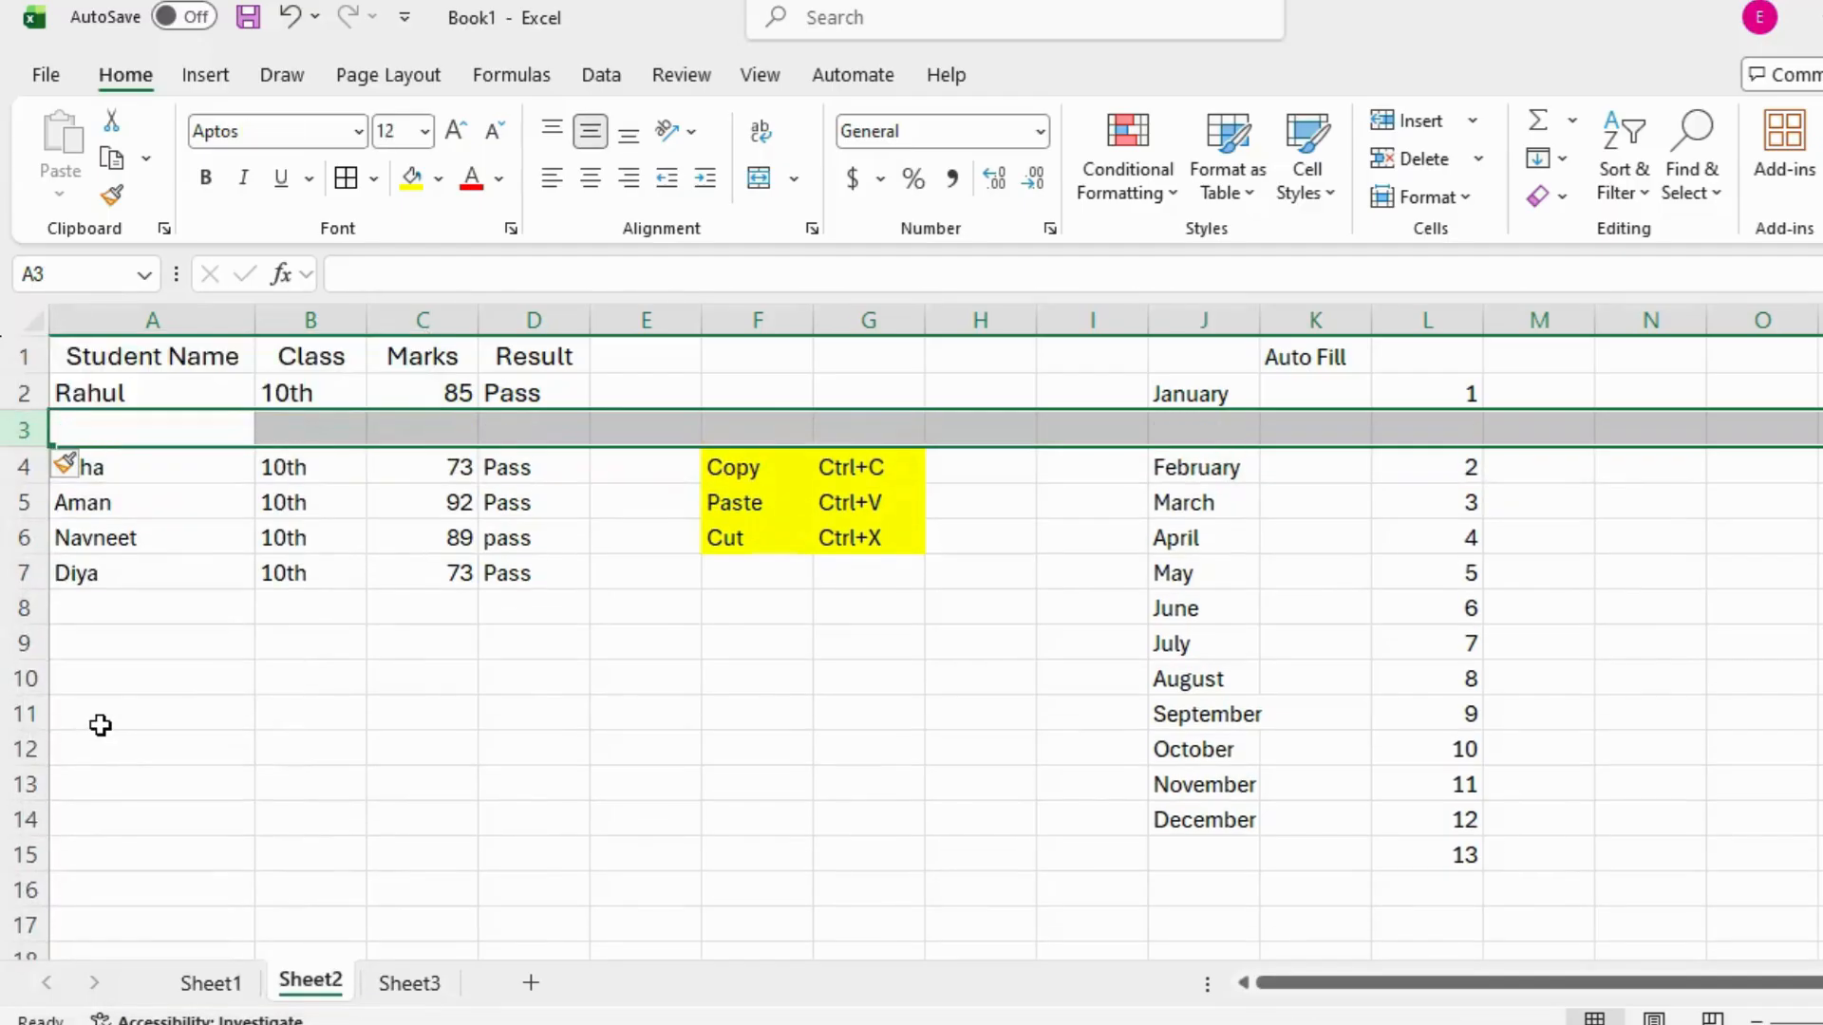
pyautogui.click(173, 712)
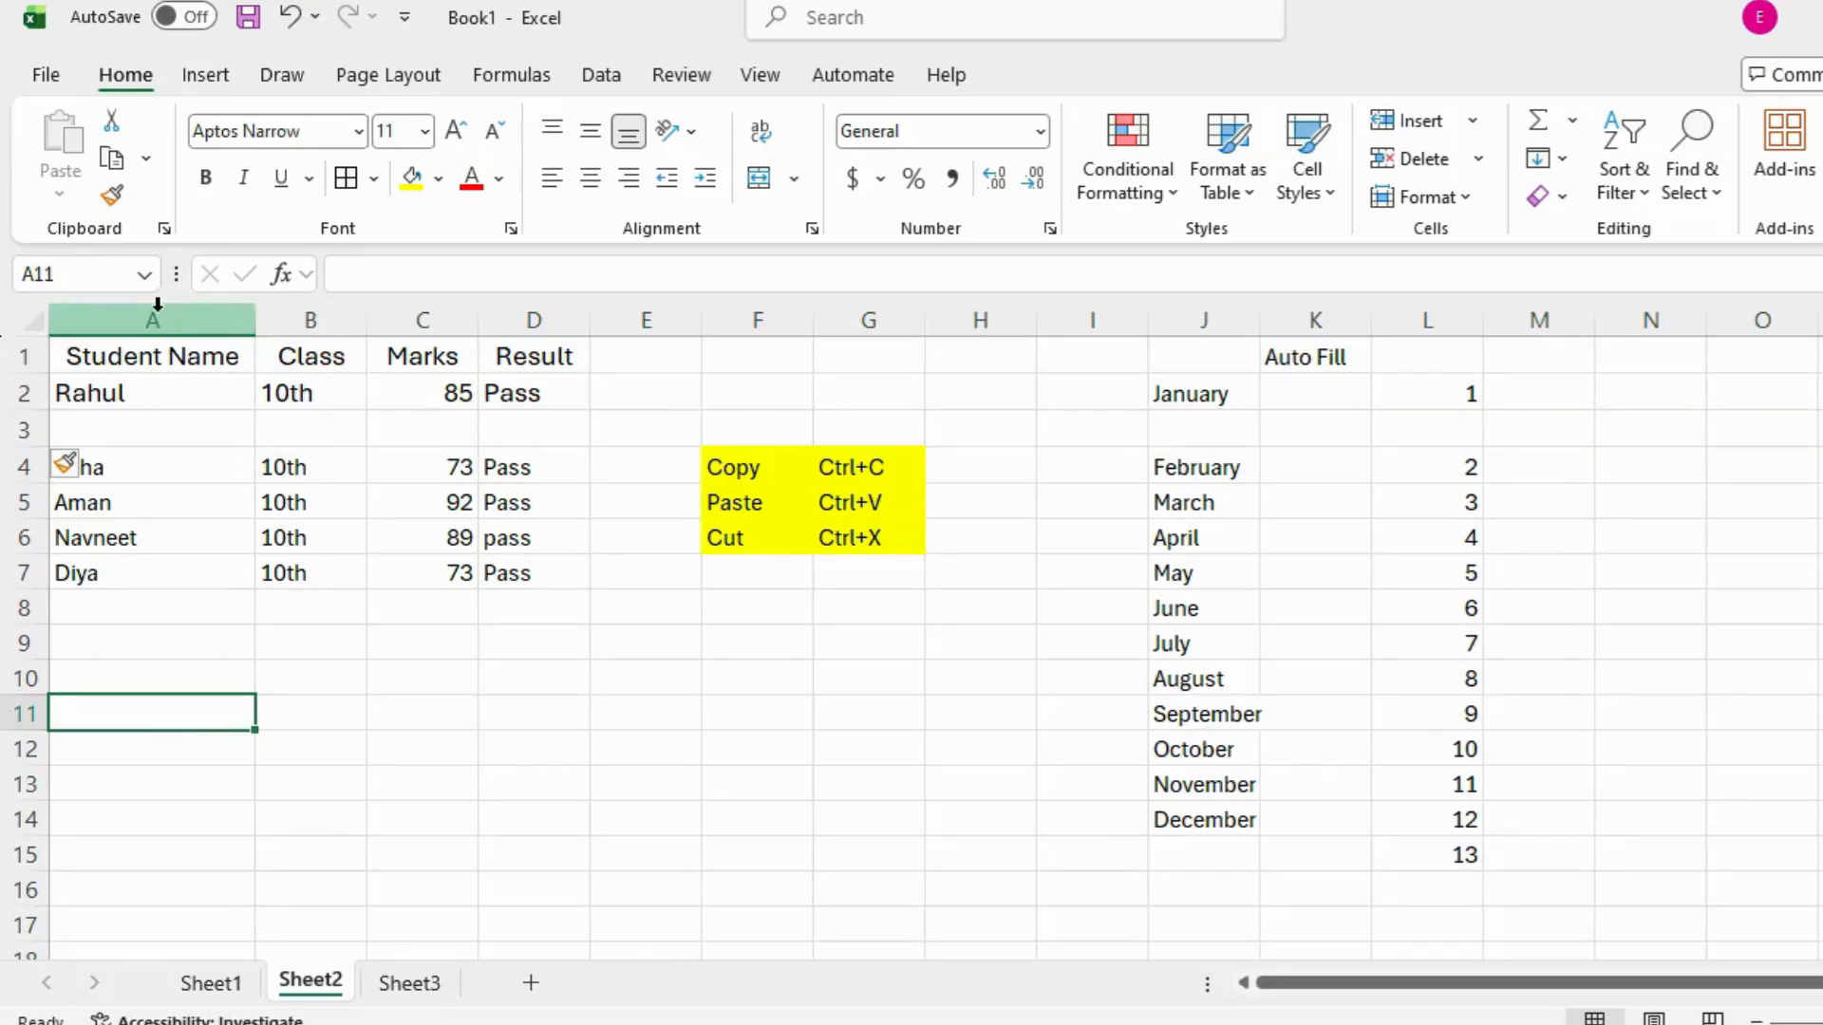
# Insert a blank column before the Class column, between Student Name and Class.
pyautogui.click(307, 319)
pyautogui.rightClick(310, 323)
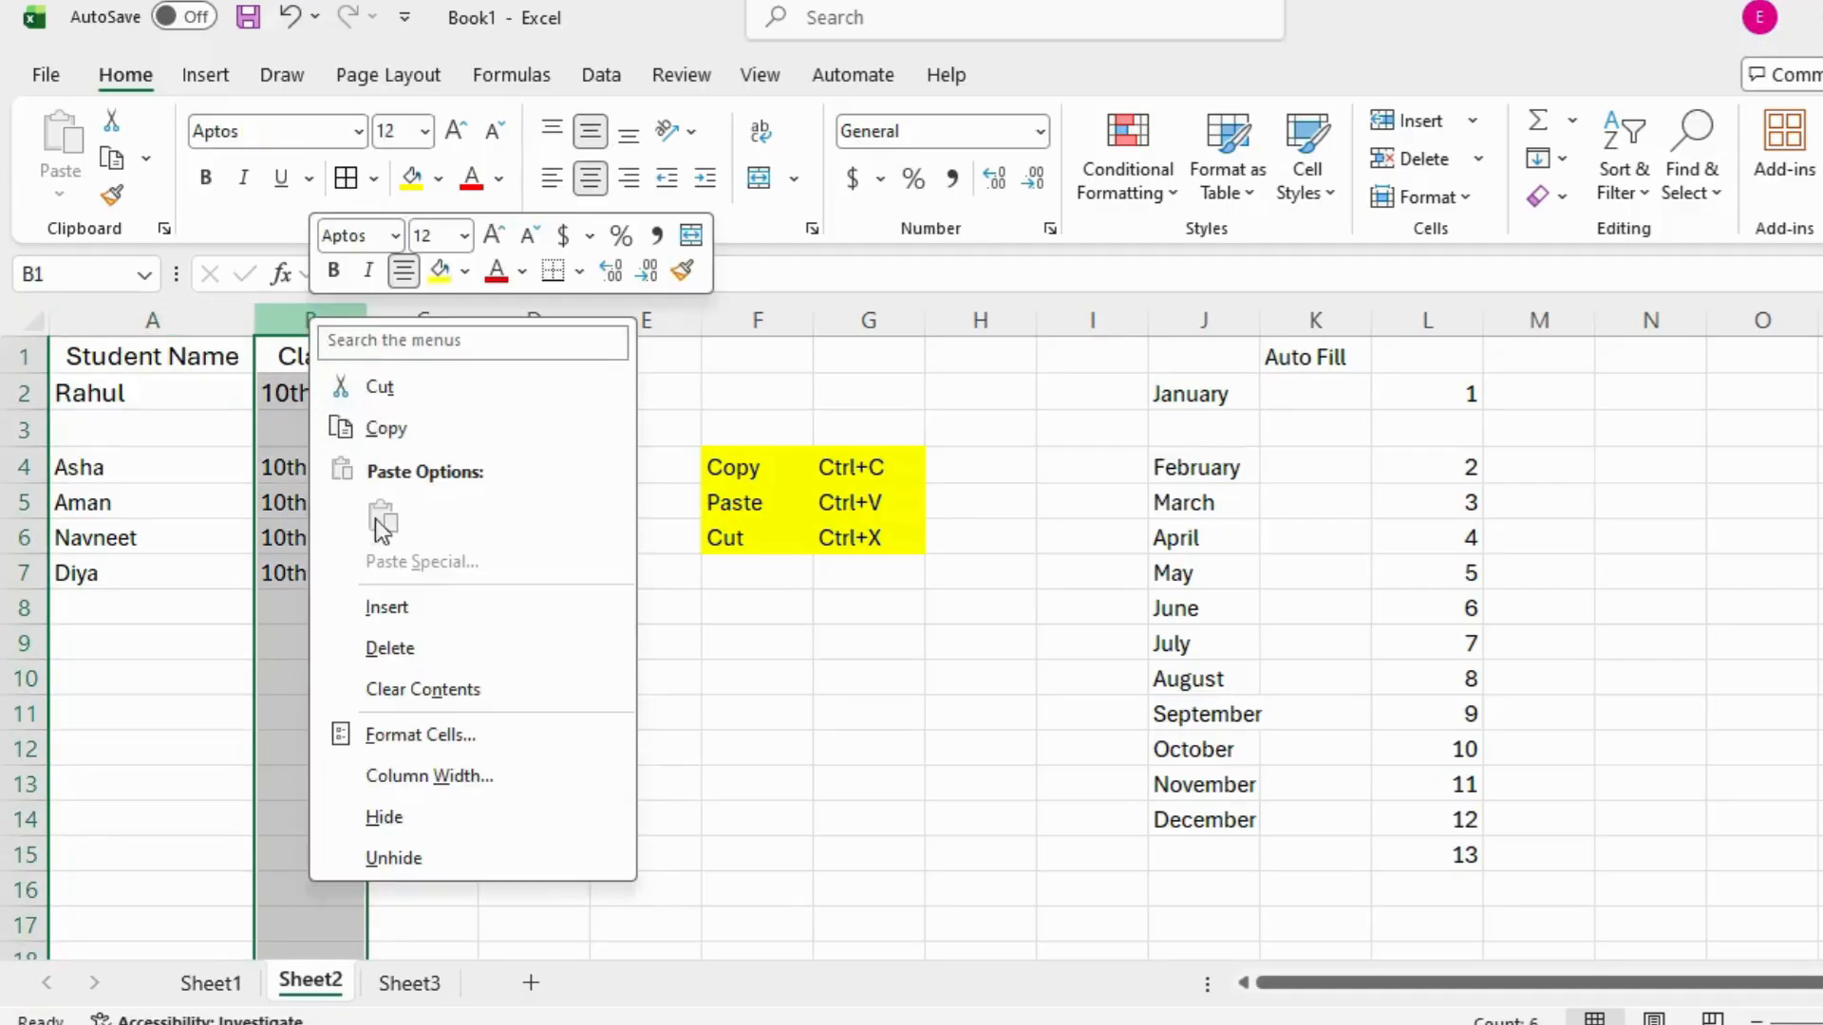
pyautogui.click(379, 608)
pyautogui.click(567, 781)
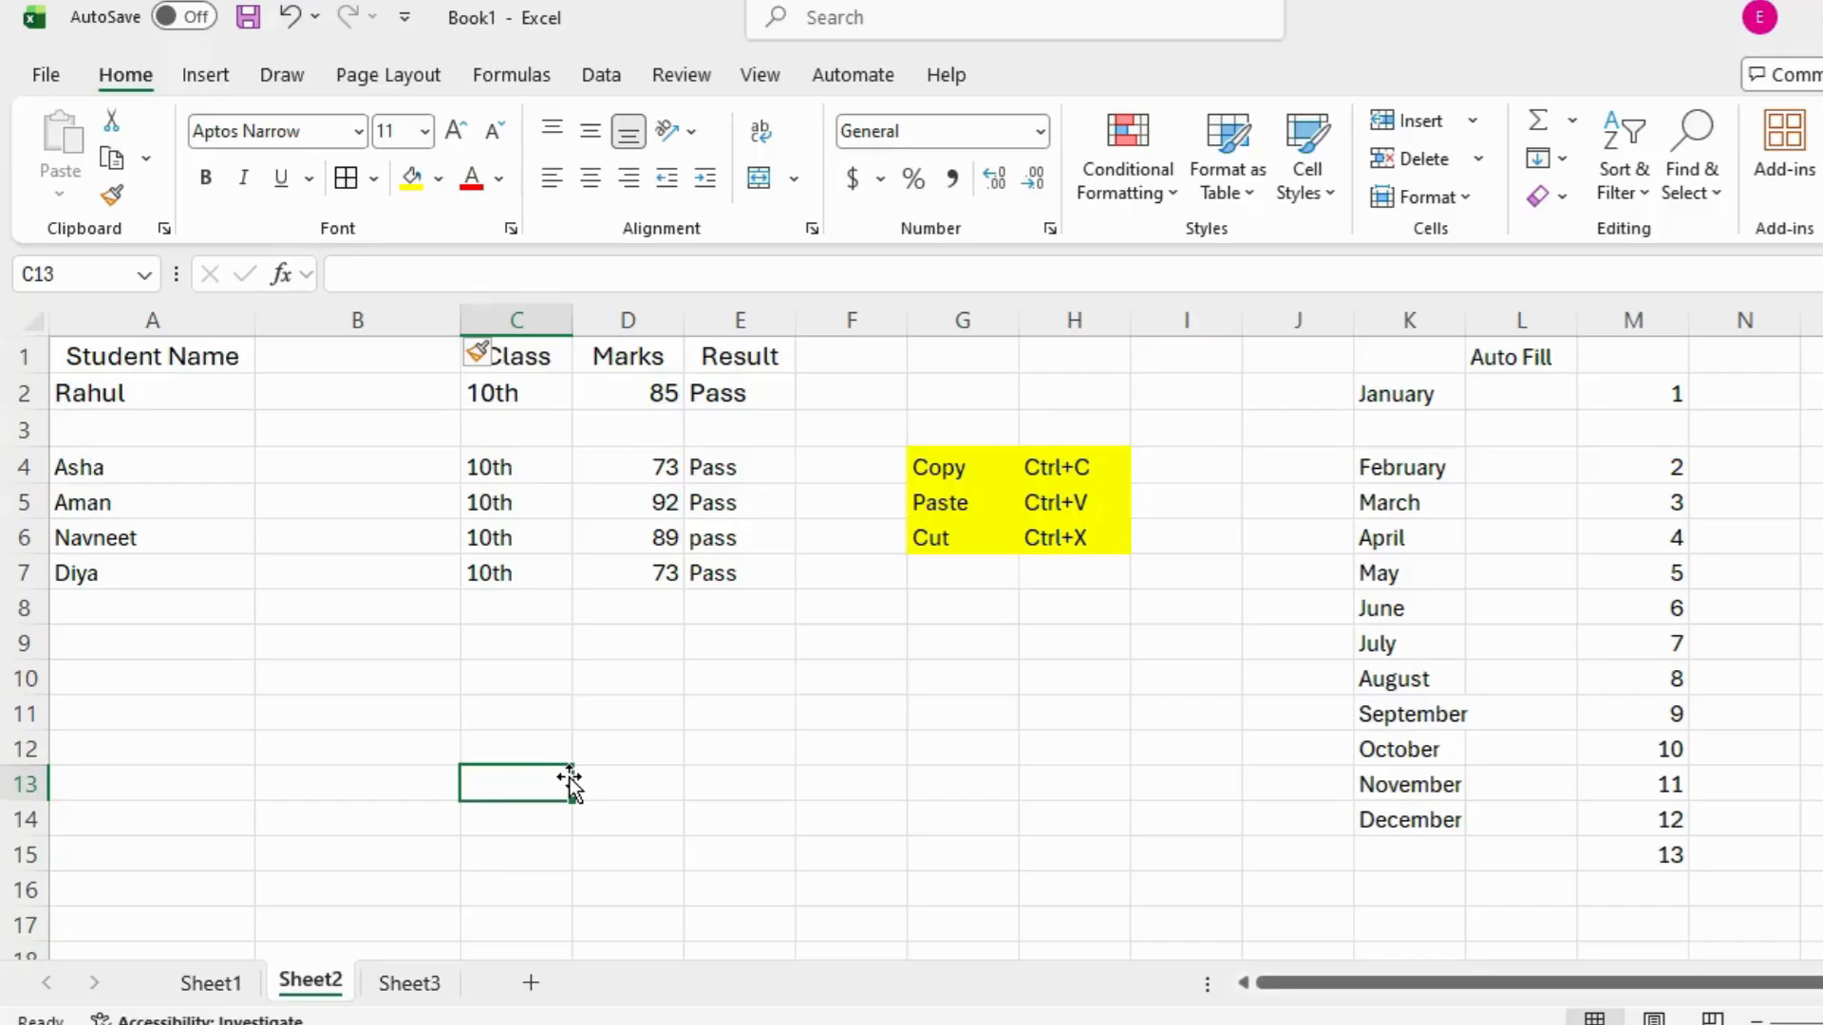
# Delete the blank row 3 and the blank column B between Student Name and Class.
pyautogui.click(387, 314)
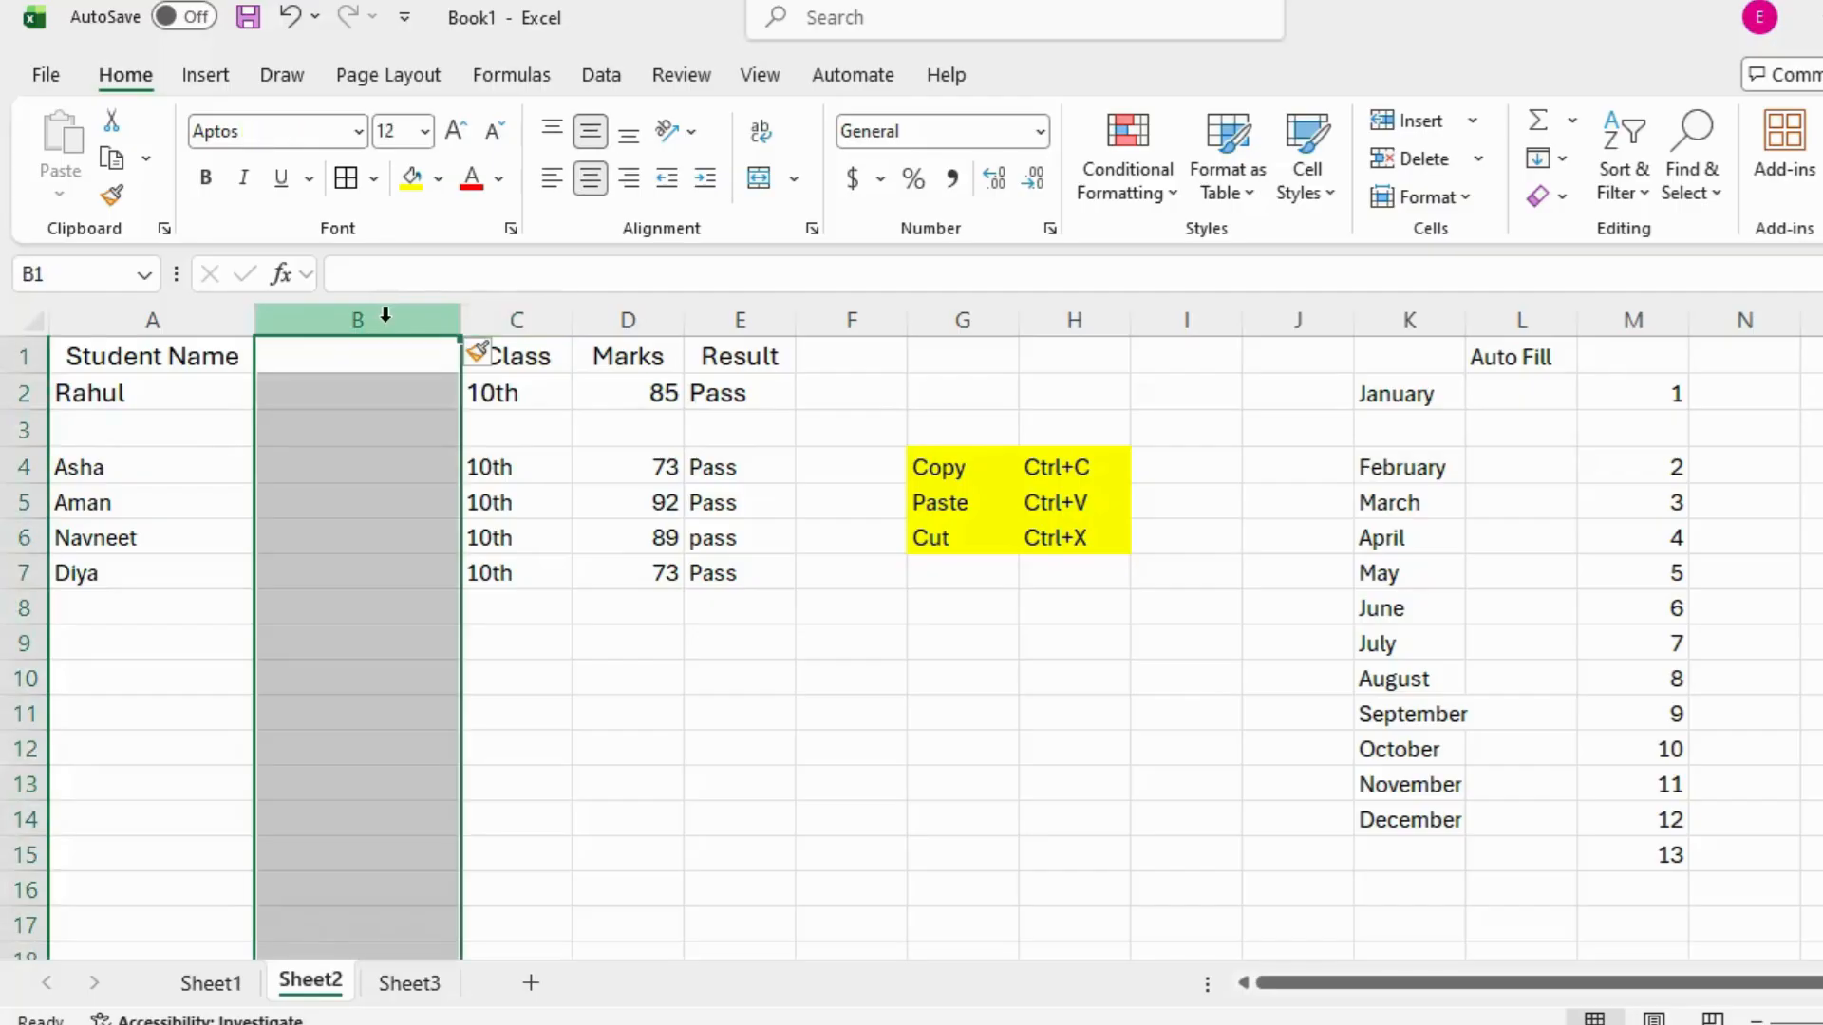
pyautogui.click(38, 429)
pyautogui.click(332, 323)
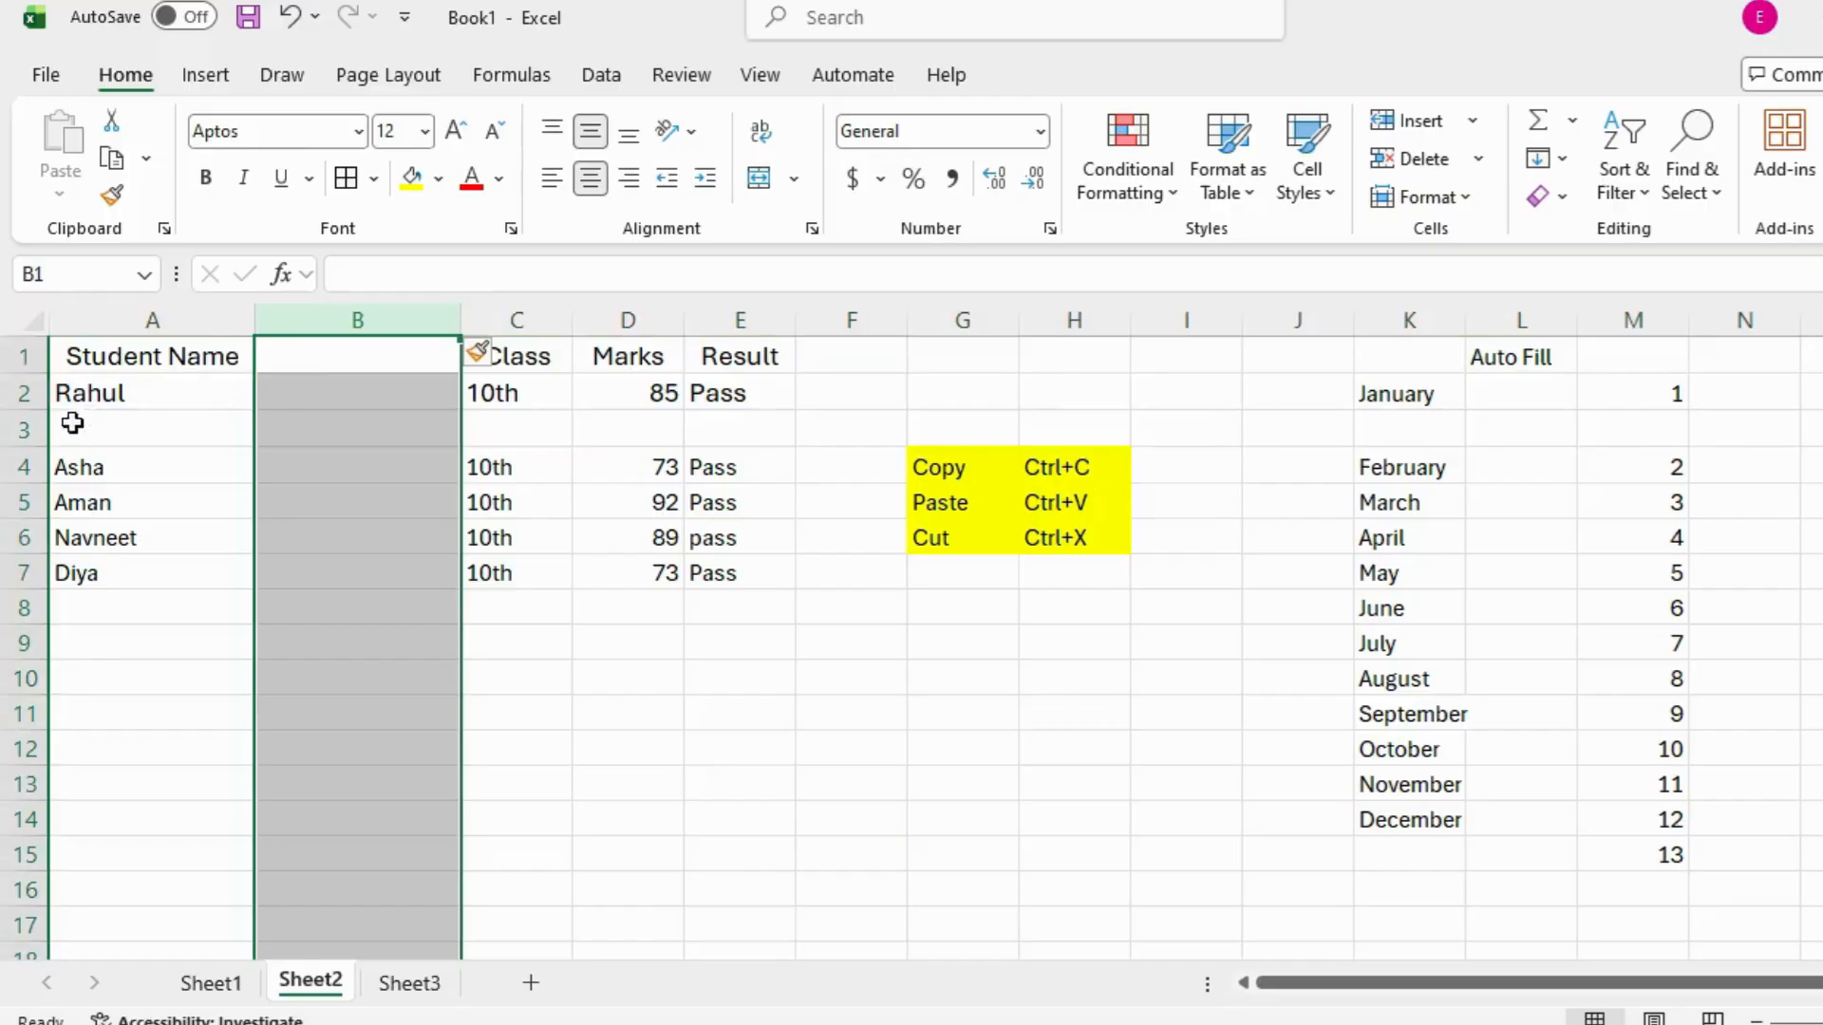
pyautogui.click(35, 429)
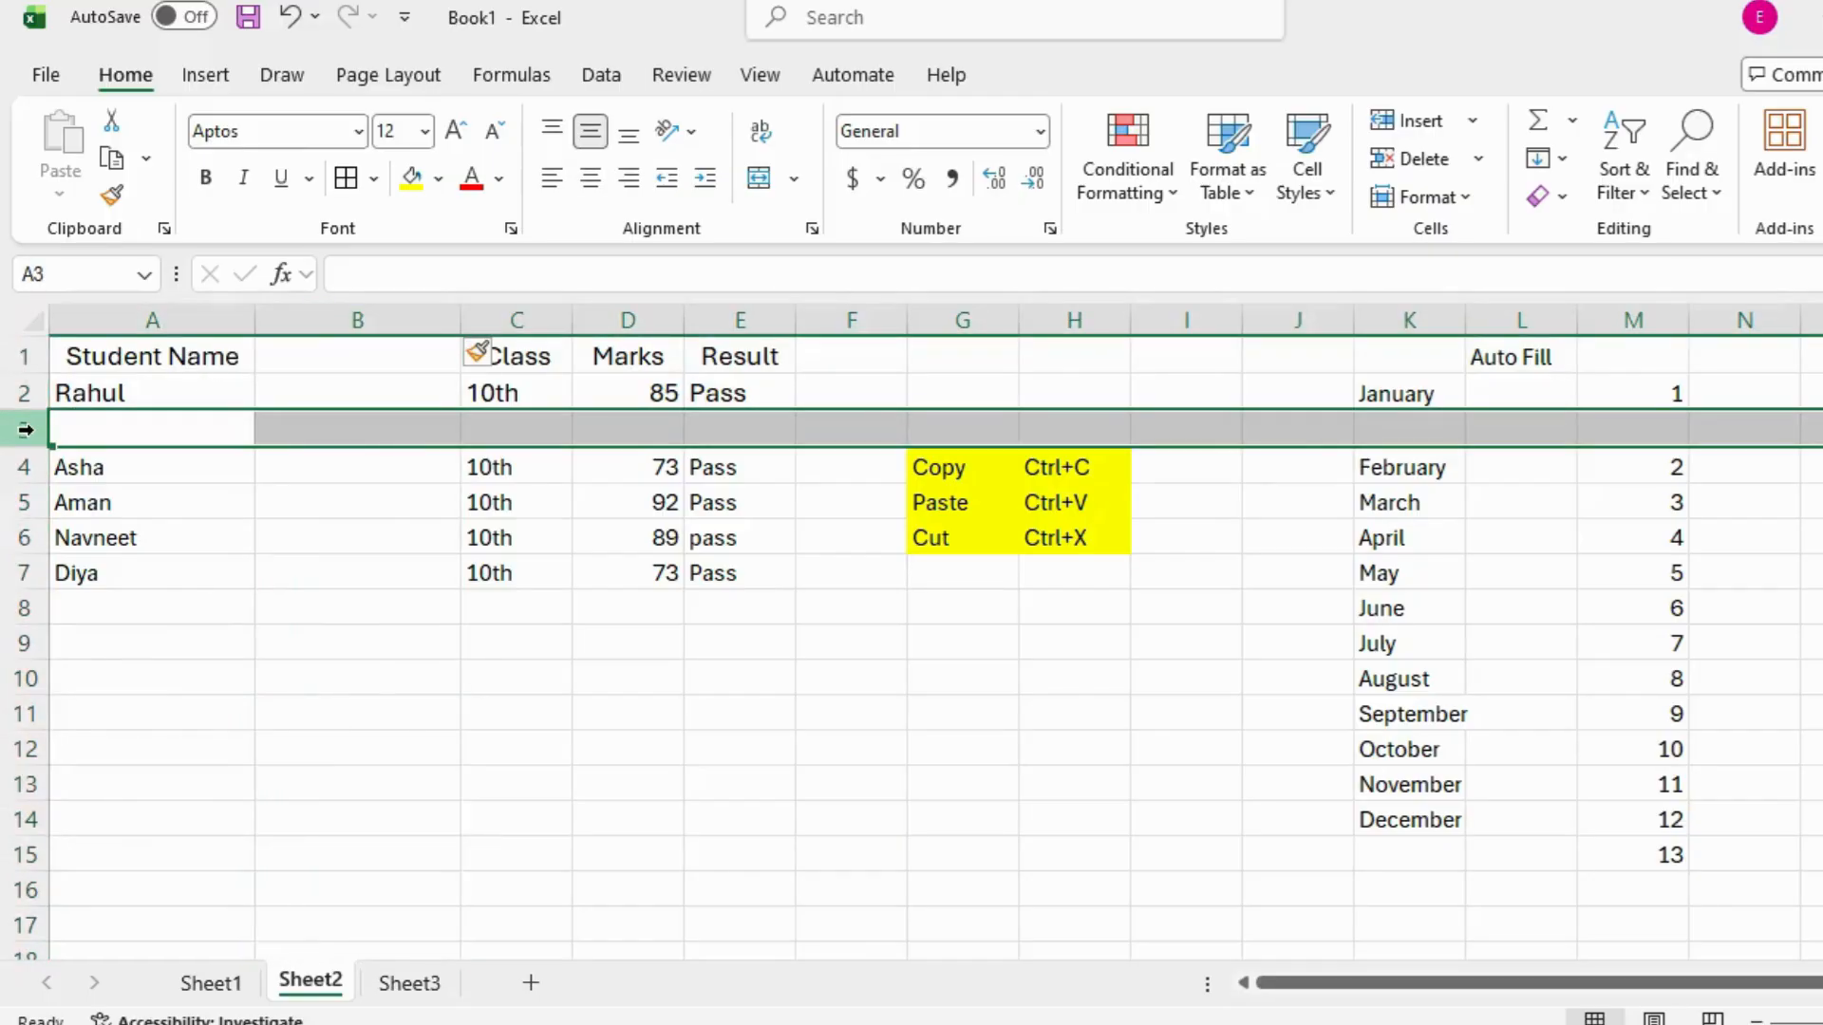
pyautogui.rightClick(34, 430)
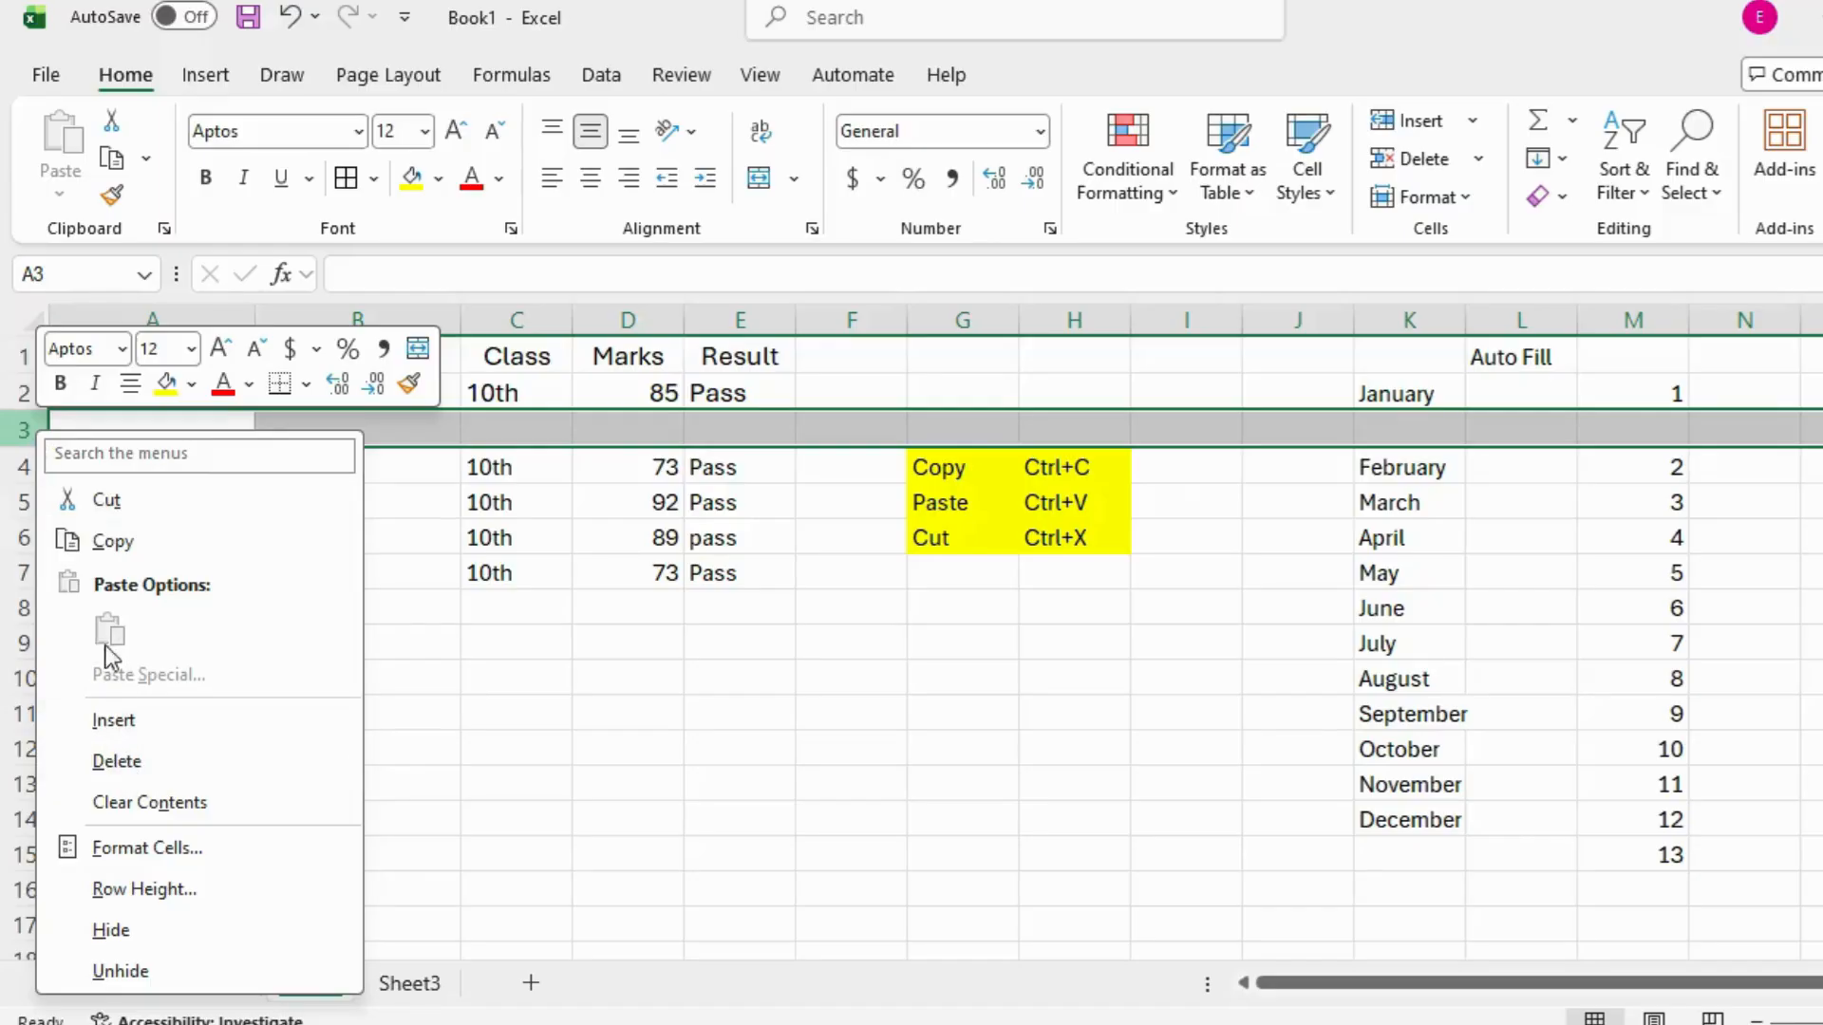
pyautogui.click(118, 763)
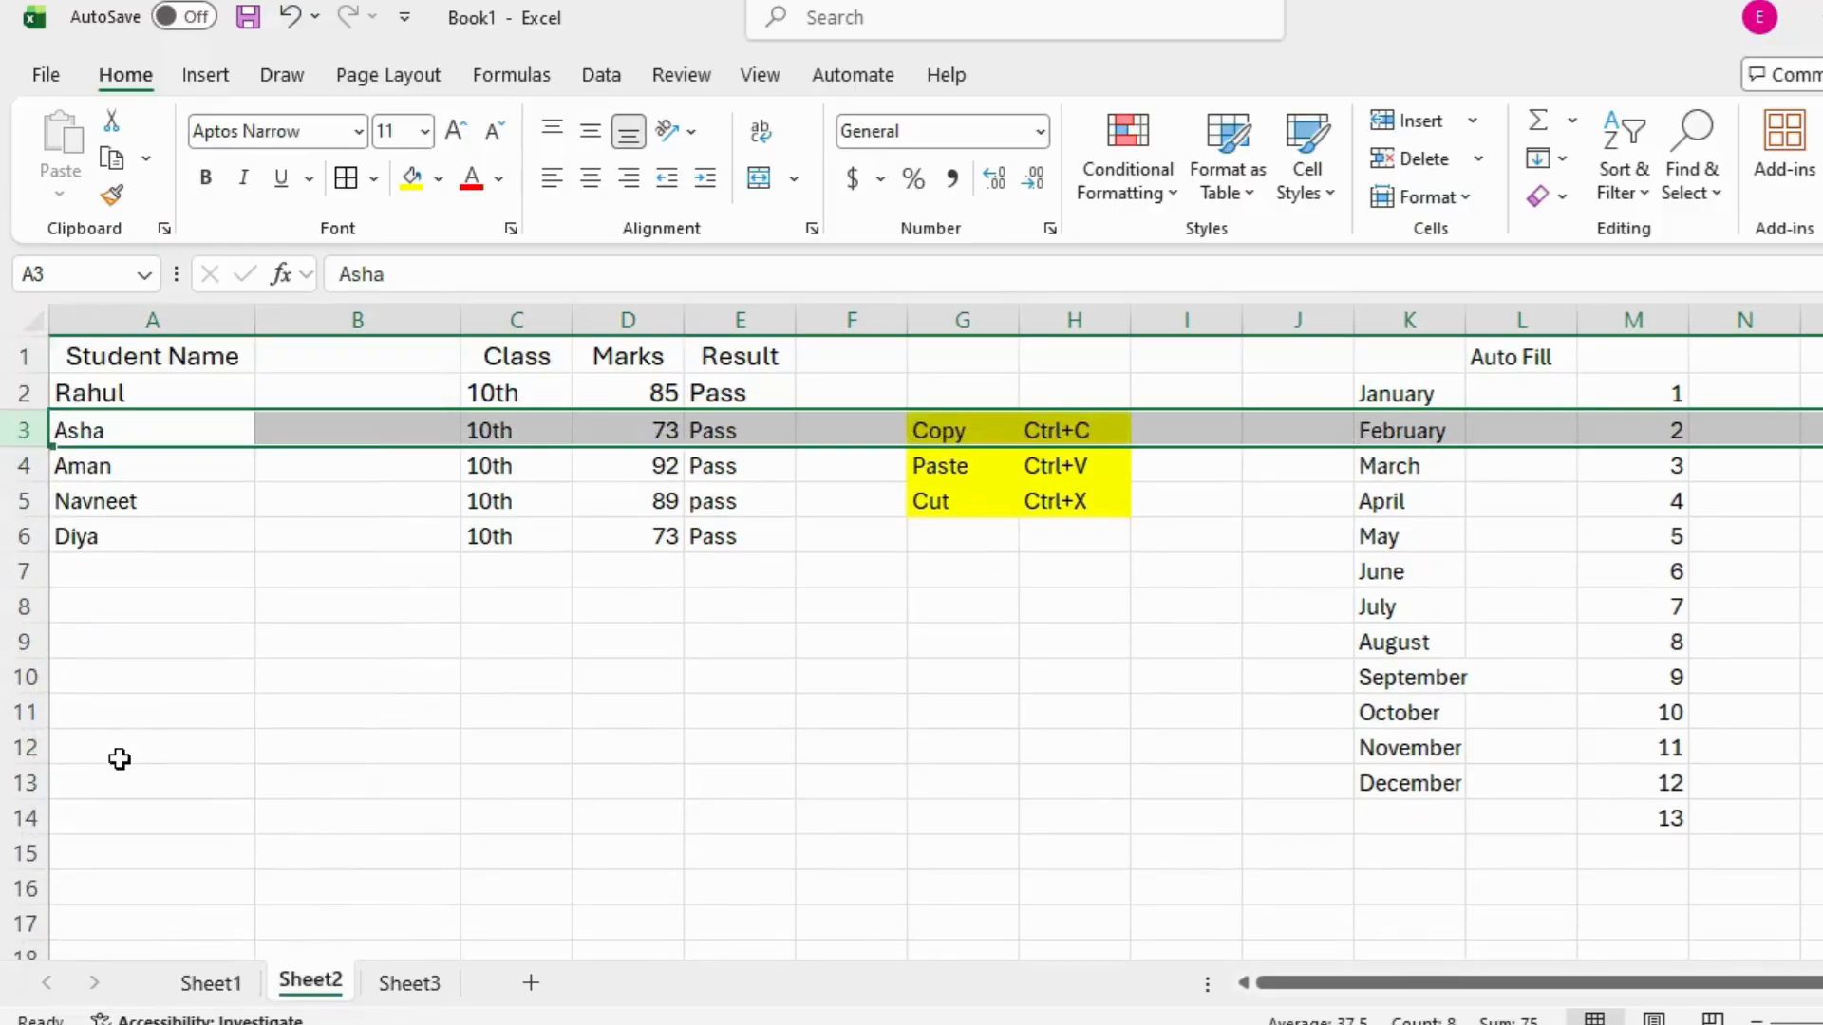
pyautogui.rightClick(356, 313)
pyautogui.click(475, 647)
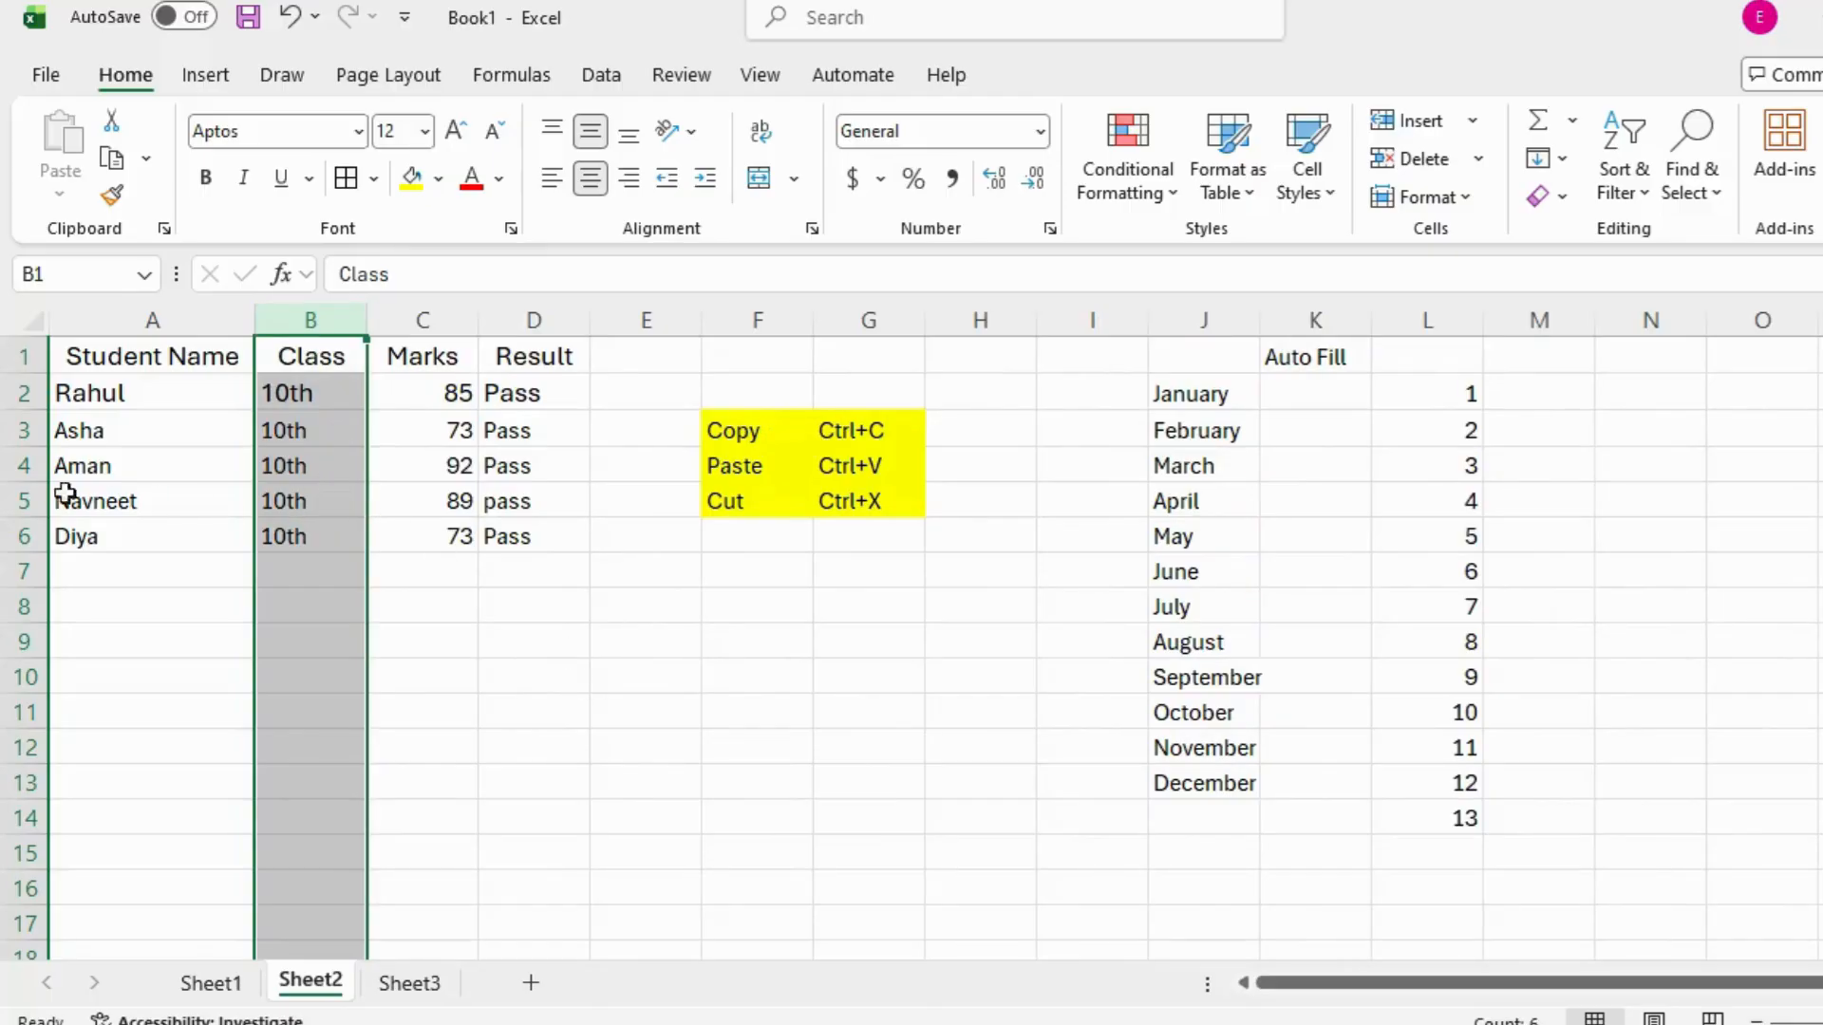
# Clear the contents of row 2 without deleting the row, and undo the clearing.
pyautogui.rightClick(24, 385)
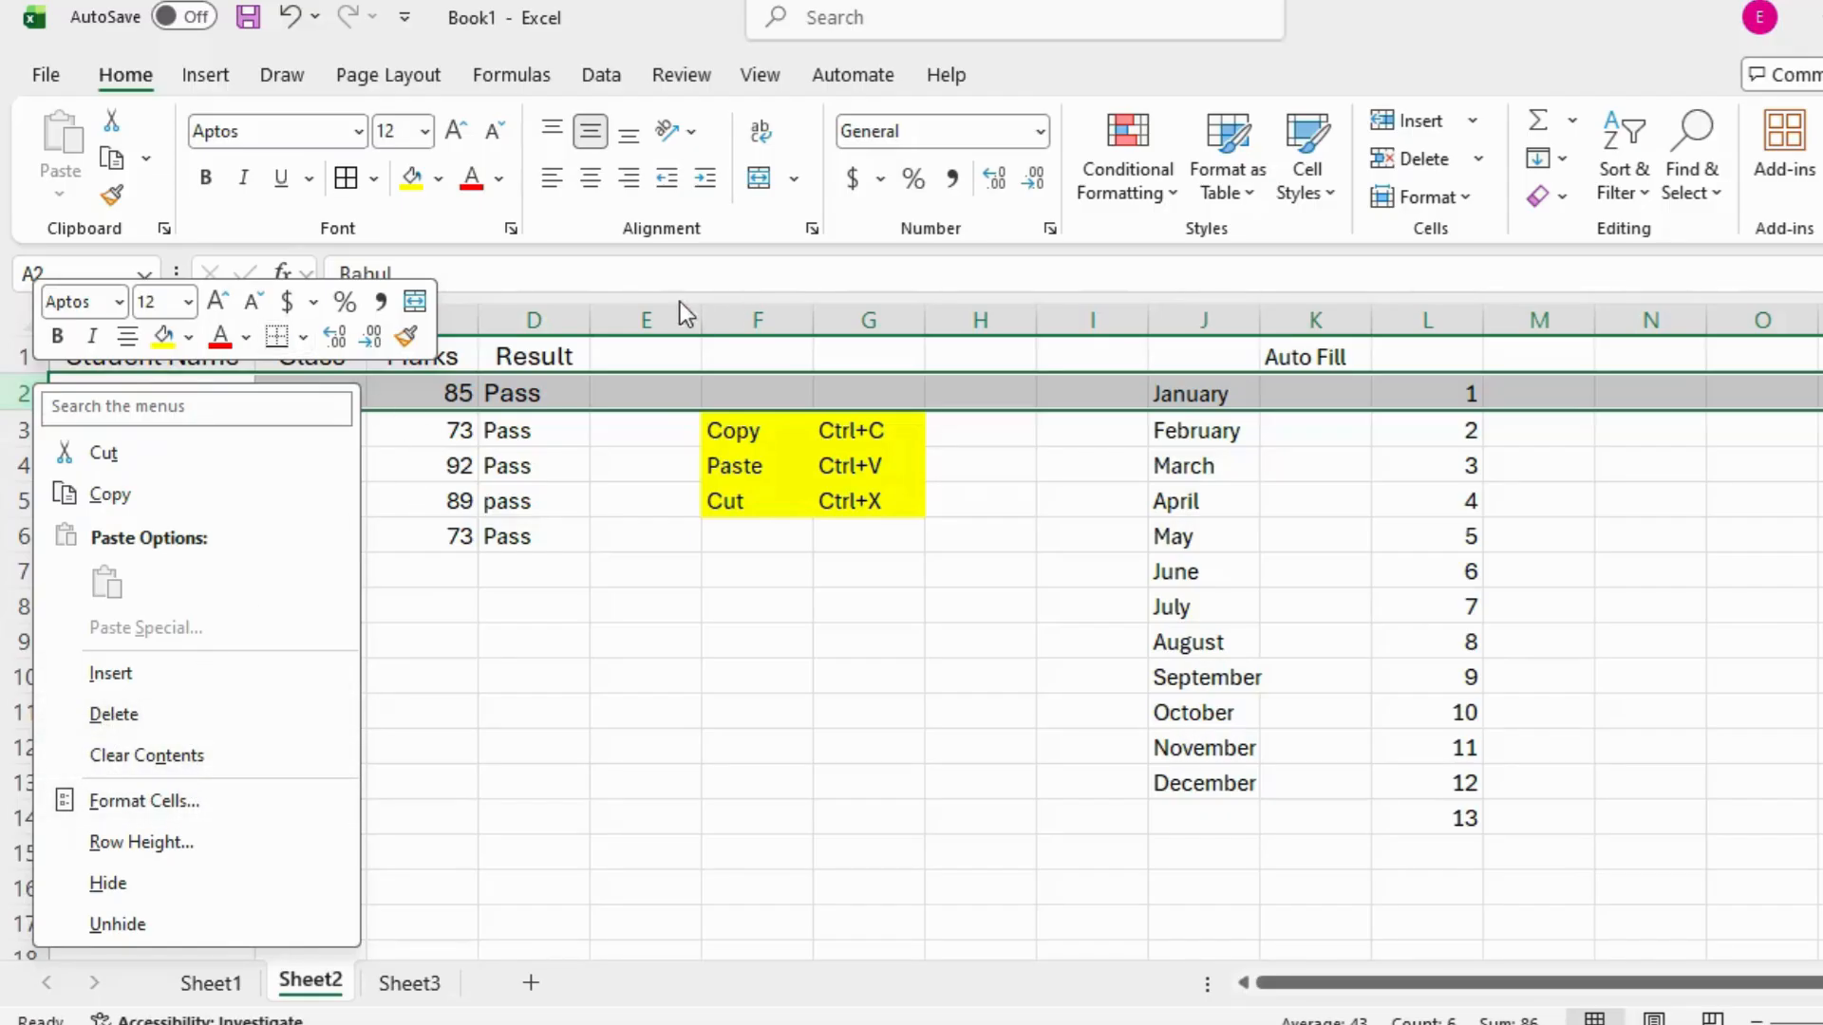
pyautogui.click(534, 320)
pyautogui.click(534, 320)
pyautogui.click(23, 393)
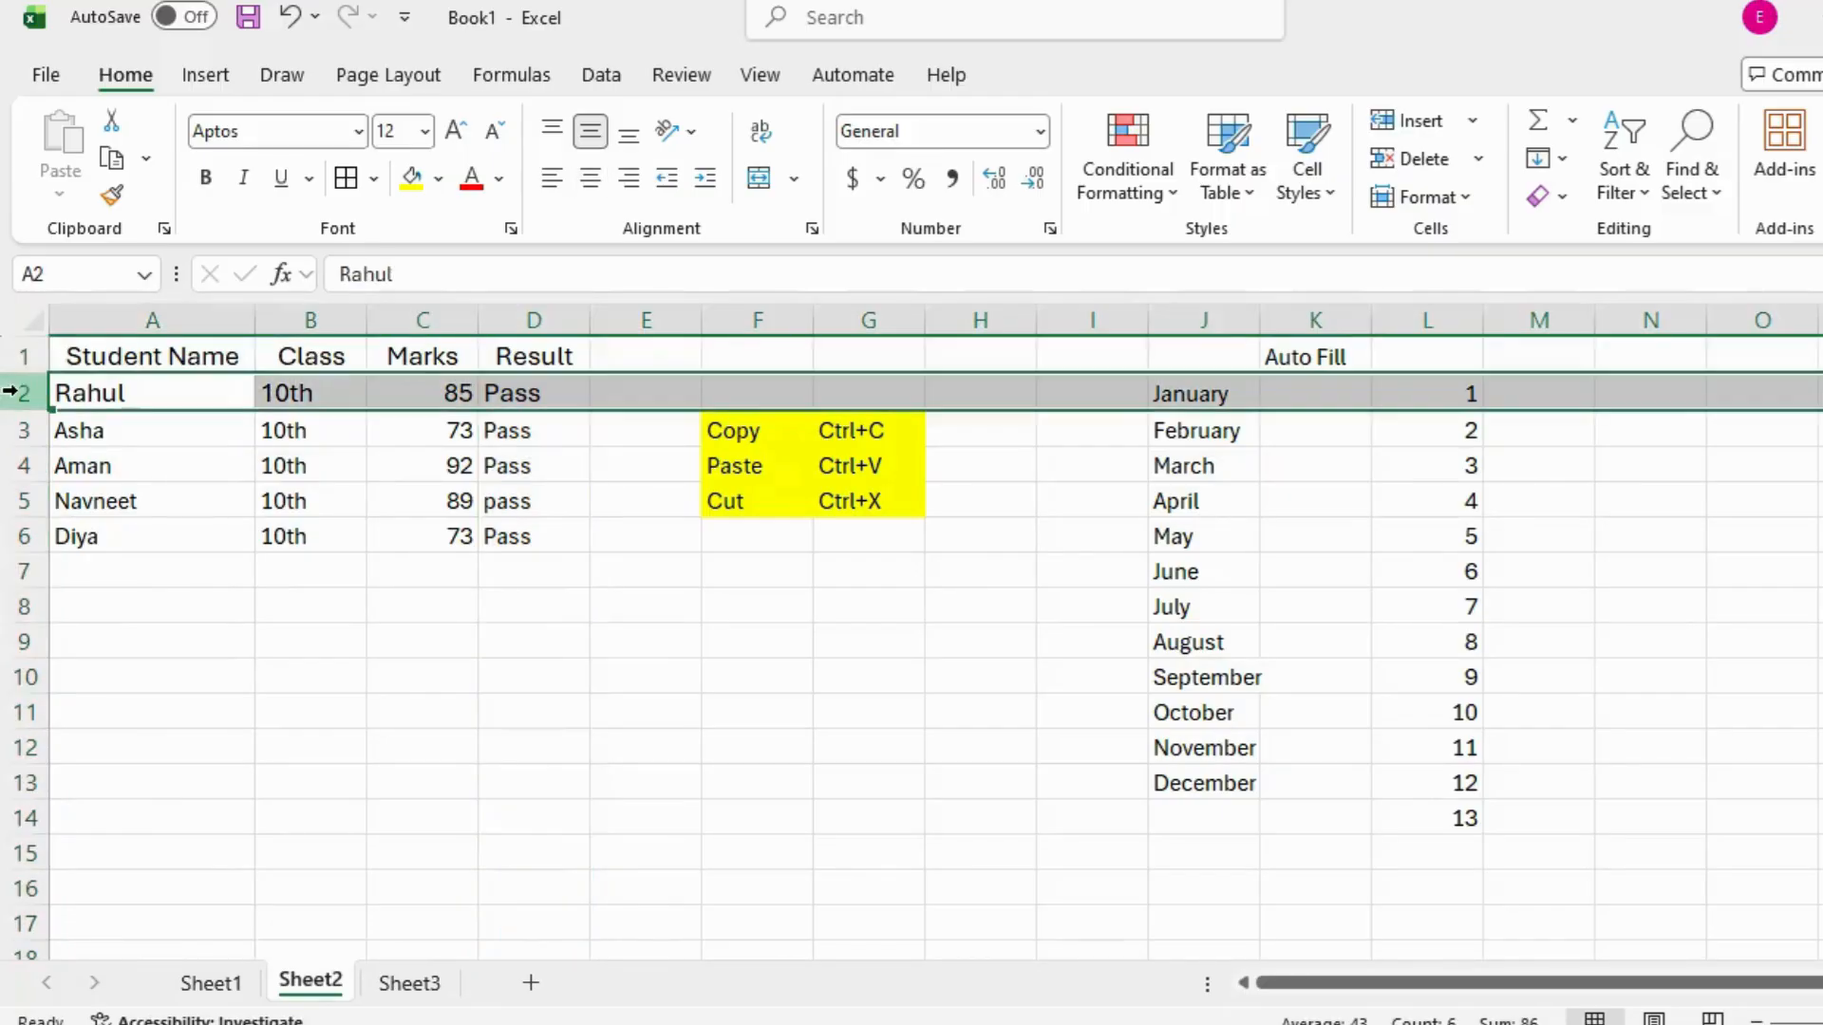
pyautogui.rightClick(40, 407)
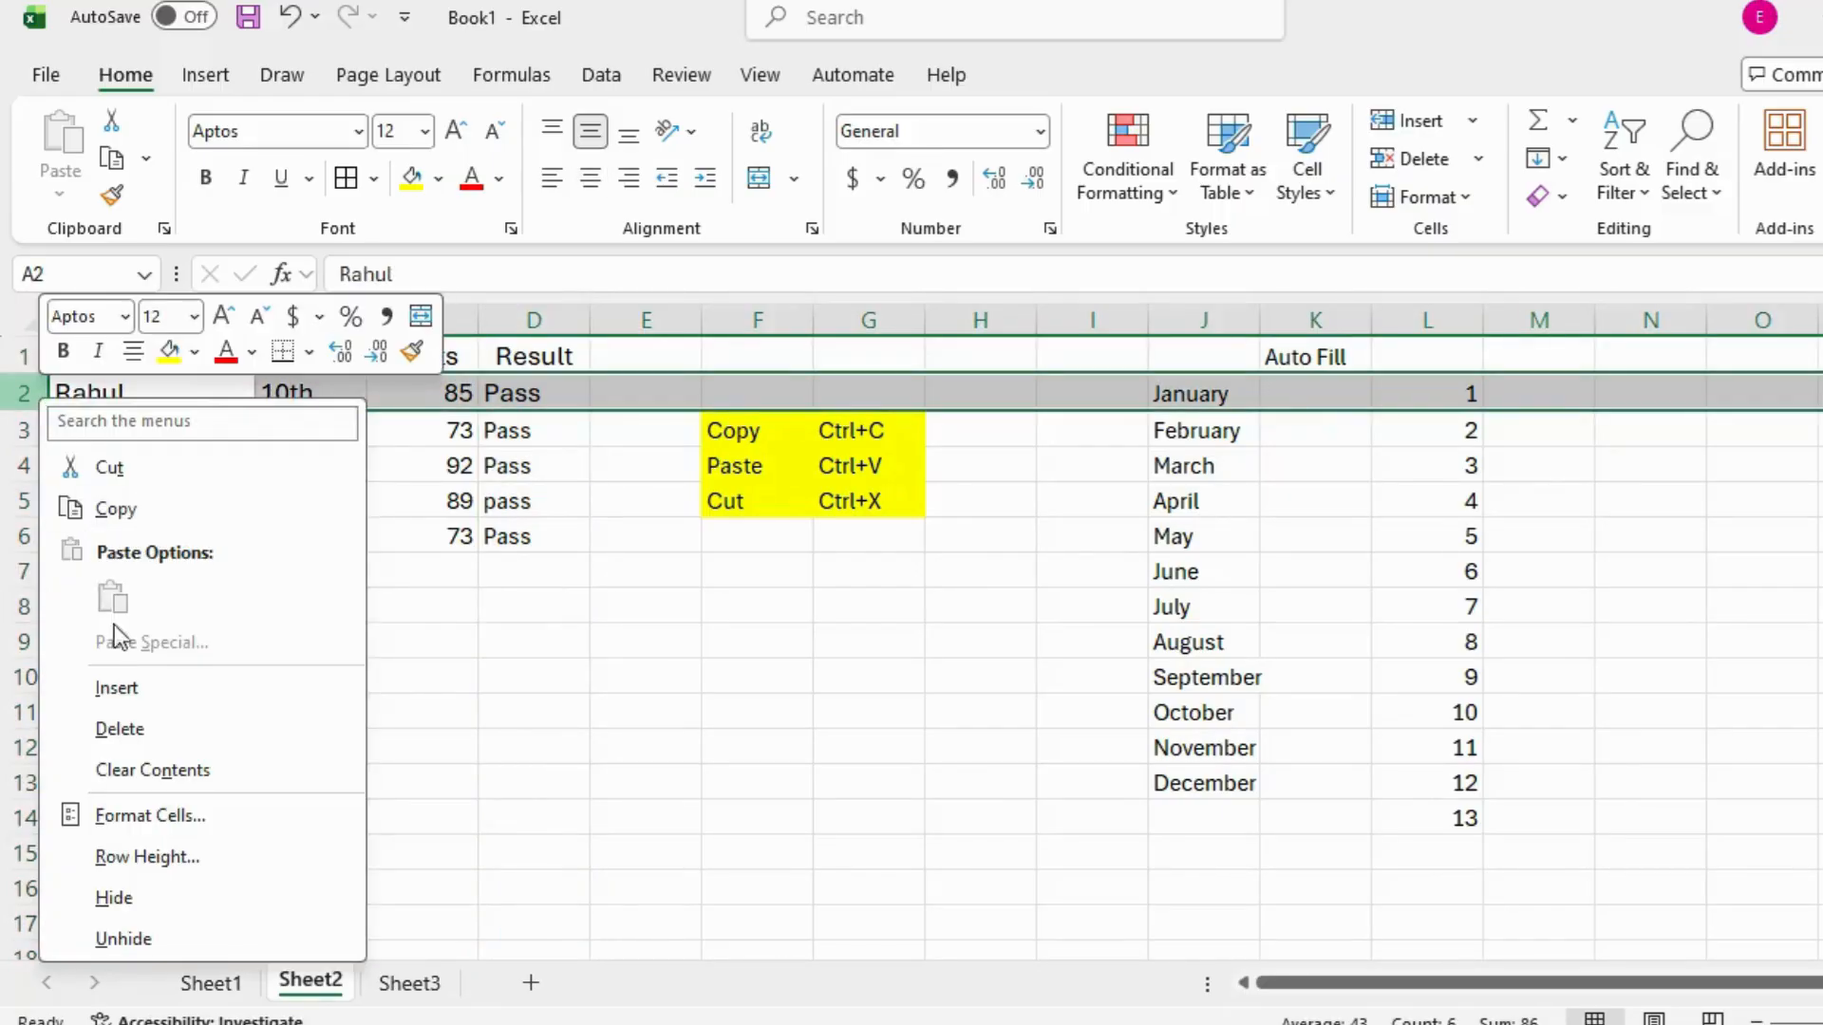
pyautogui.click(152, 769)
pyautogui.click(582, 600)
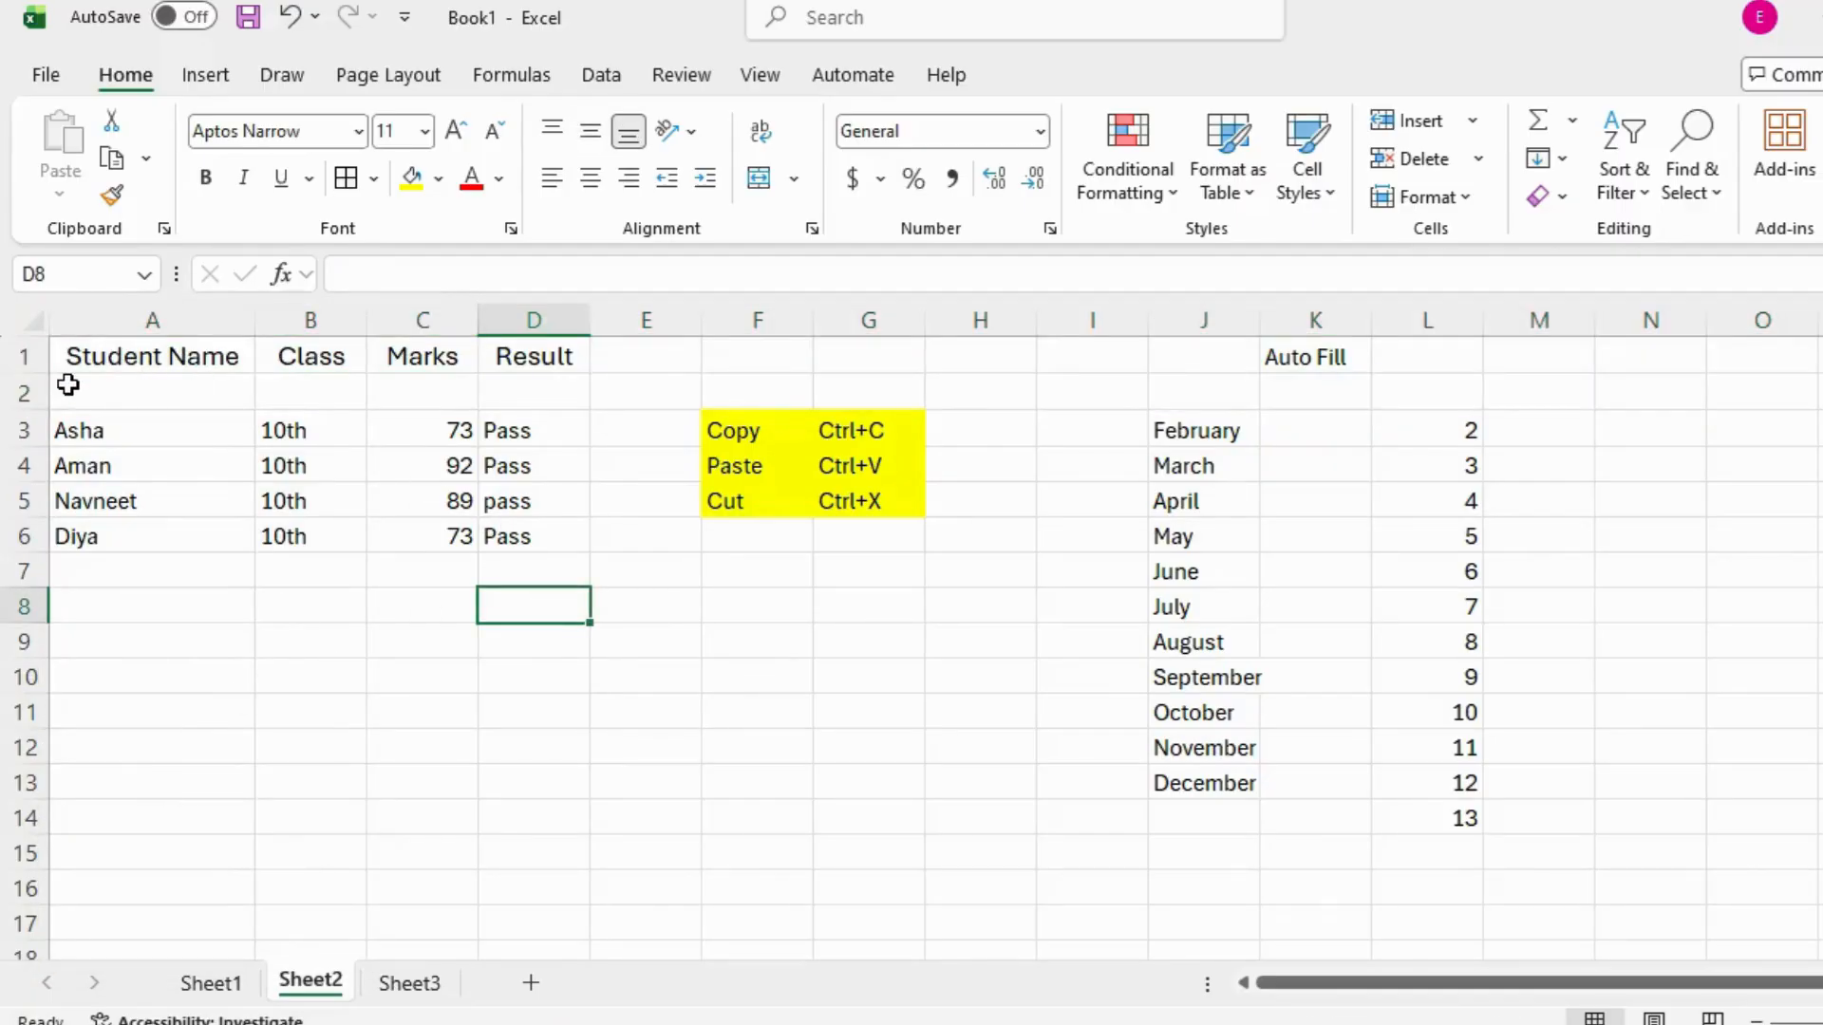
pyautogui.moveTo(66, 387); pyautogui.dragTo(1526, 374)
pyautogui.hotkey('ctrl', 'z')
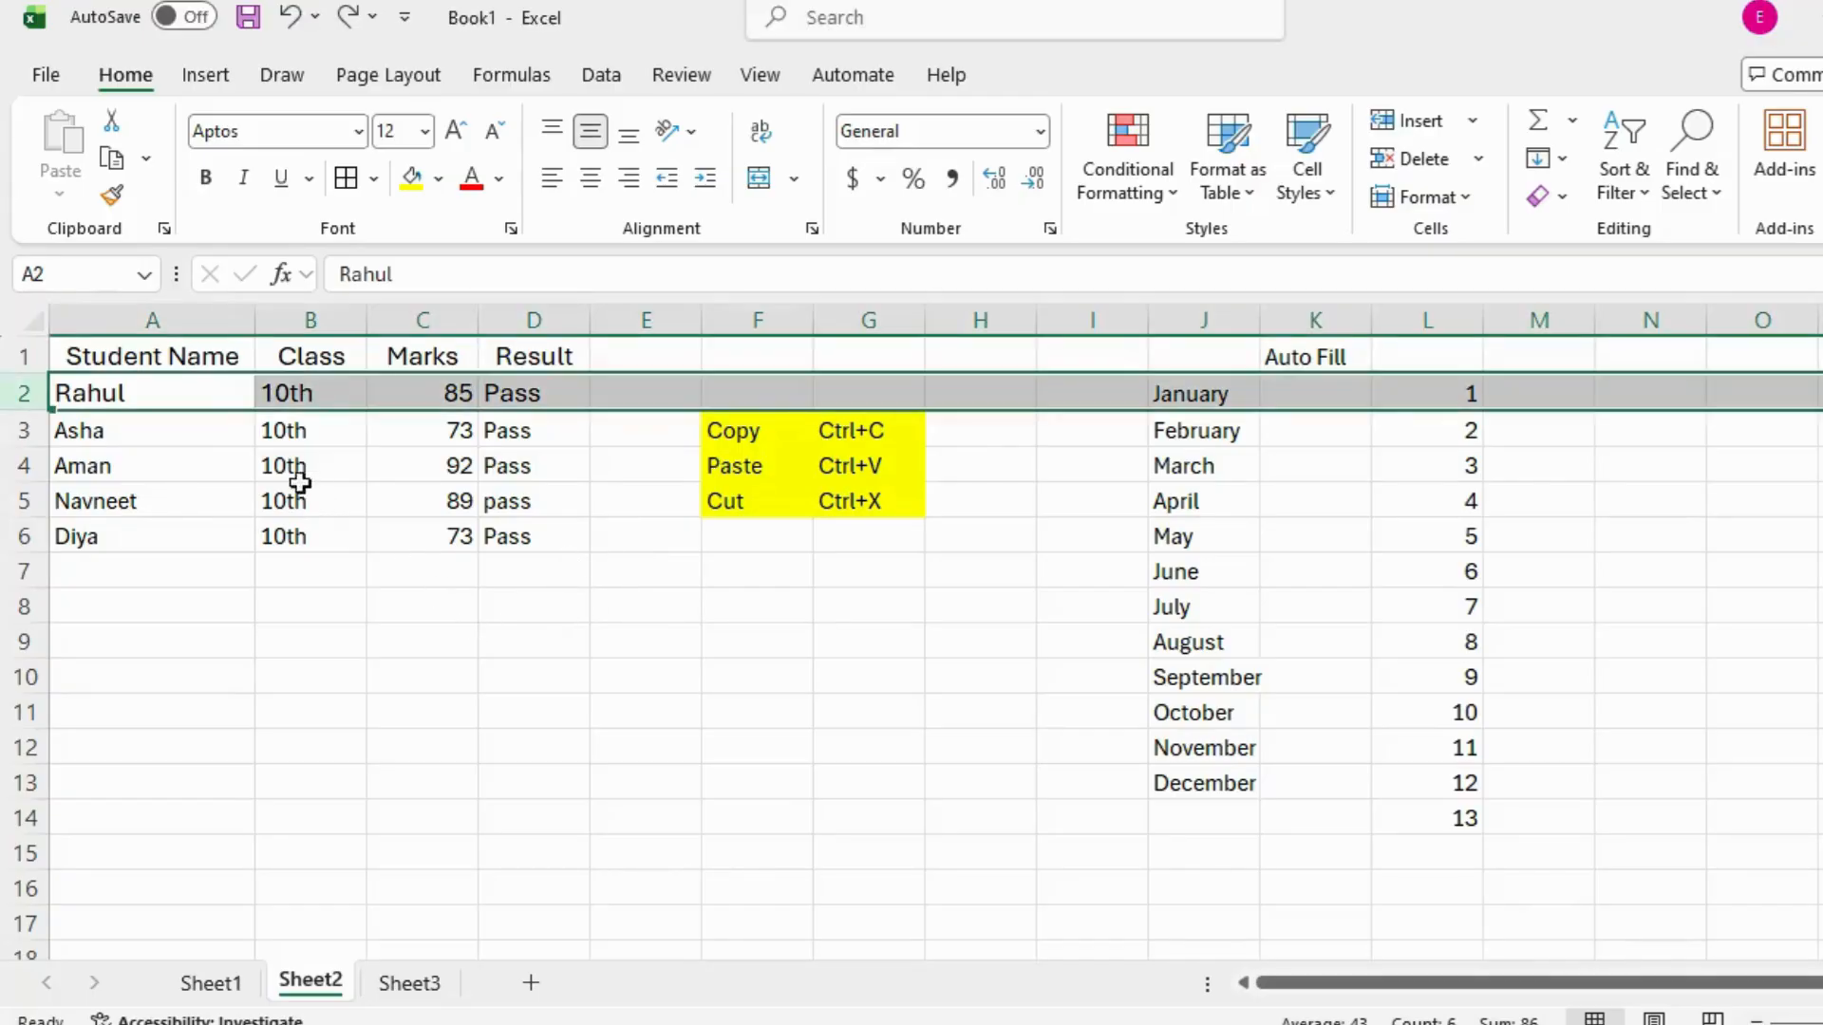
# Make the table headings in A1:D1 bold, italic and underlined.
pyautogui.click(154, 360)
pyautogui.moveTo(154, 361); pyautogui.dragTo(527, 361)
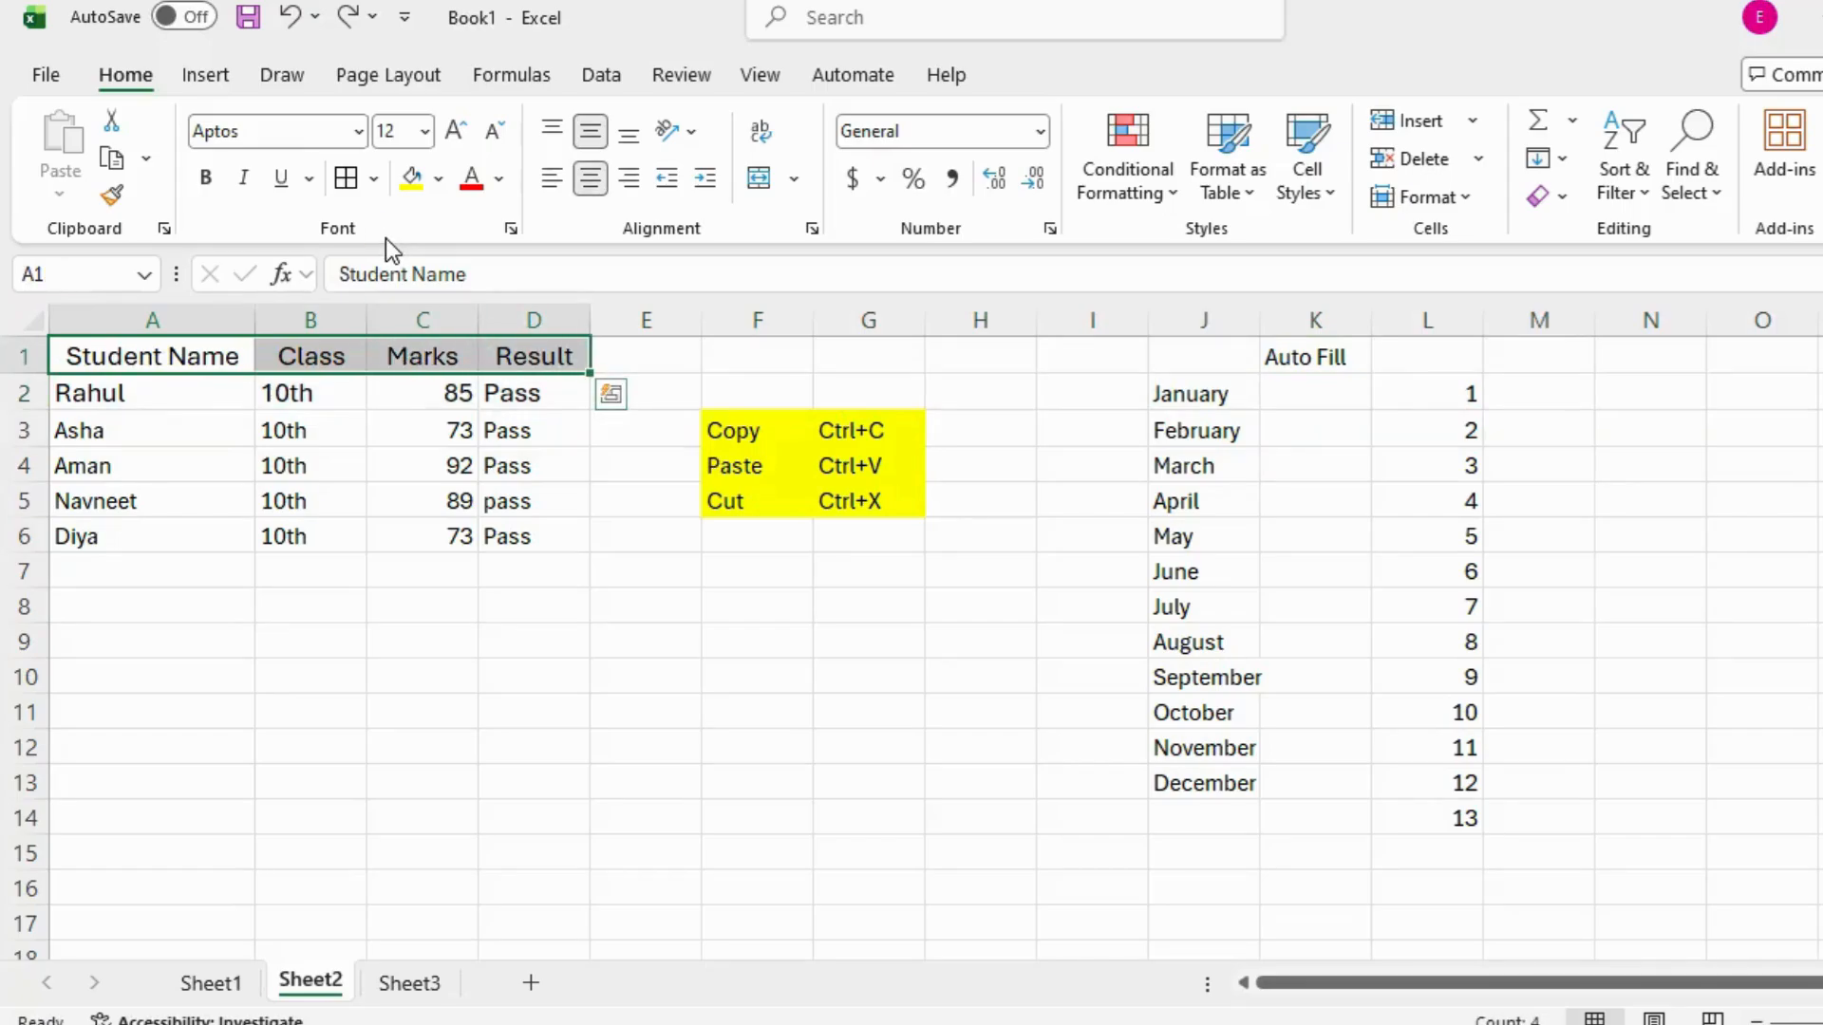
pyautogui.hotkey('ctrl', 'b')
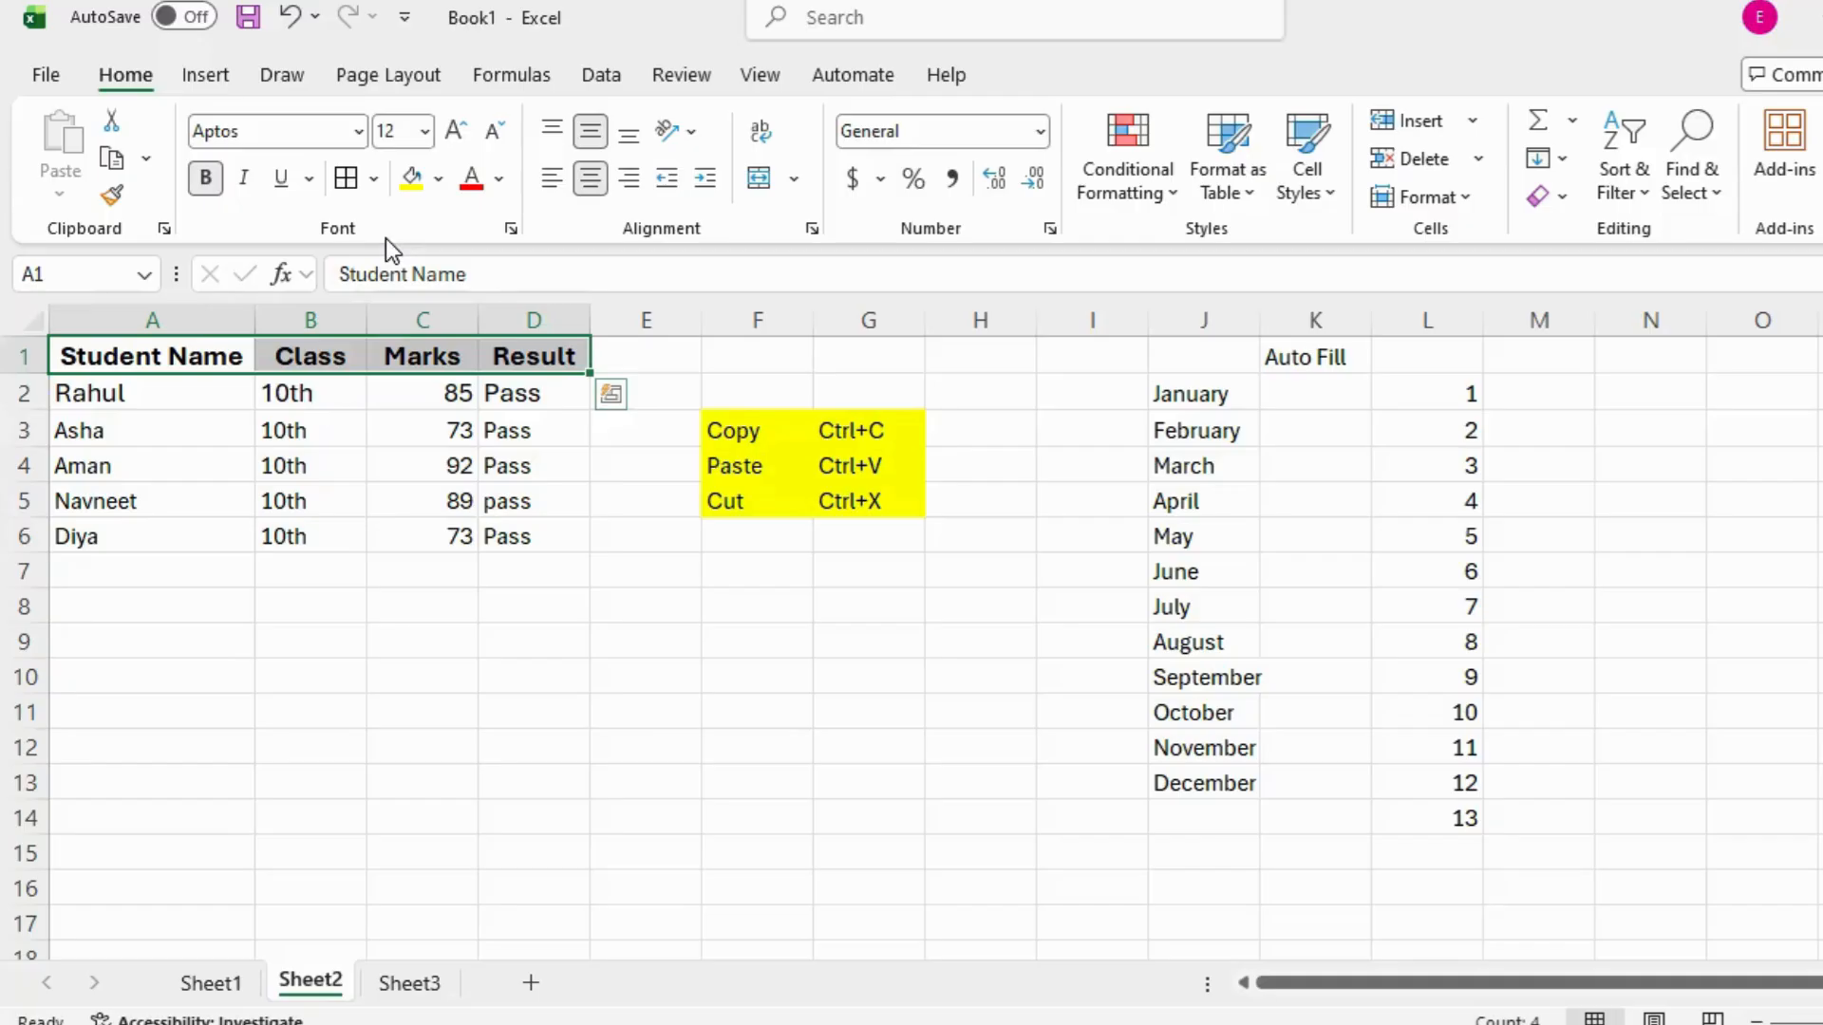
pyautogui.hotkey('ctrl', 'i')
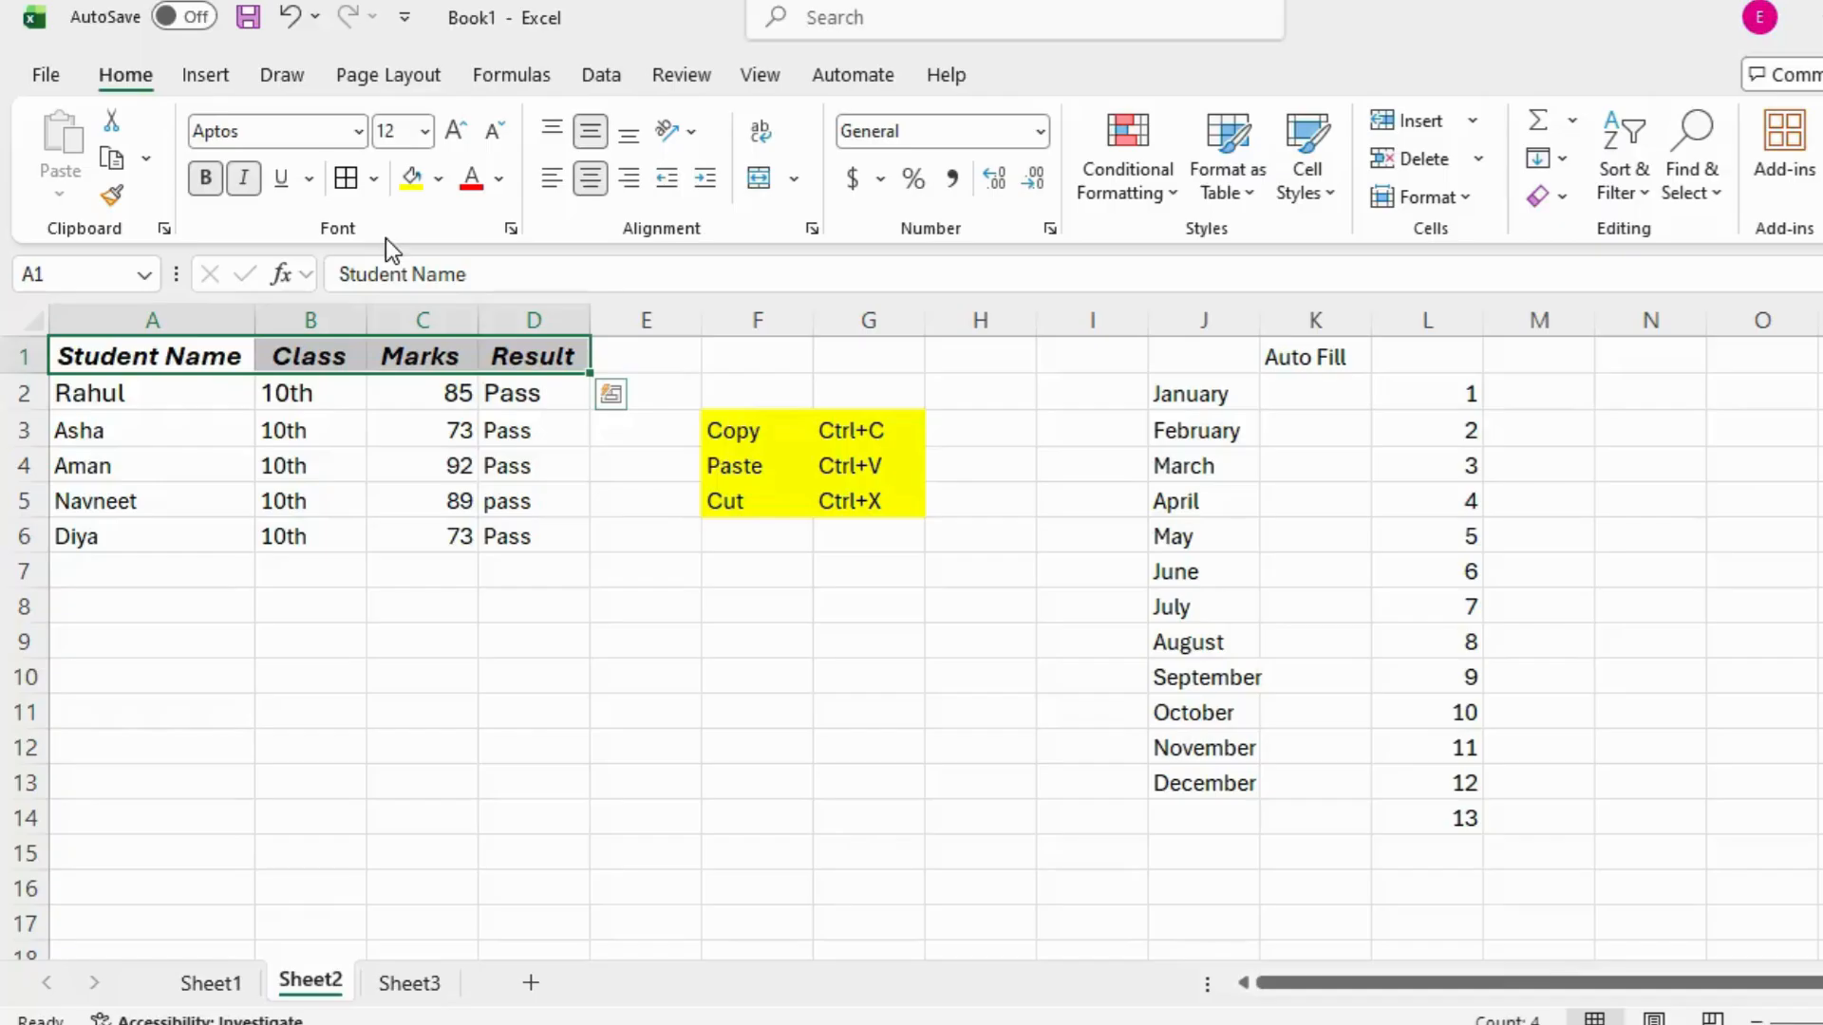
pyautogui.hotkey('ctrl', 'u')
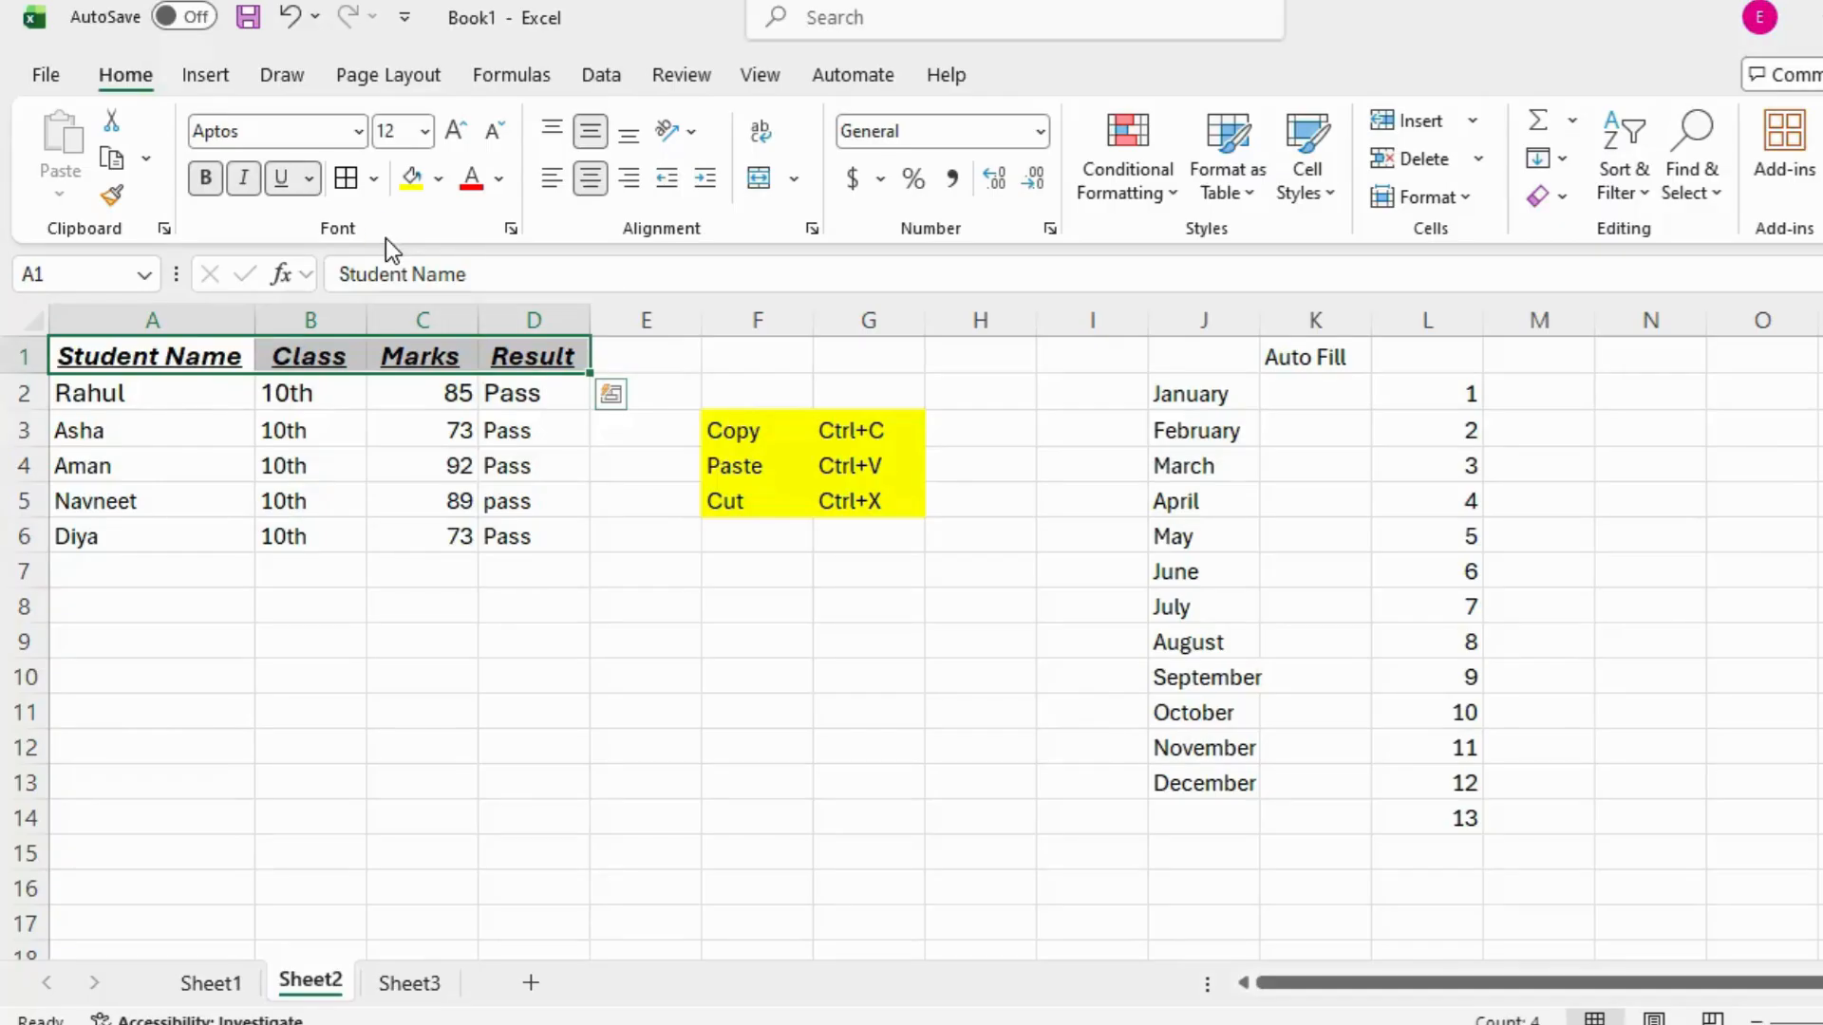
# Set the headings in A1:D1 to the Amasis MT Pro Black font at size 18.
pyautogui.click(357, 132)
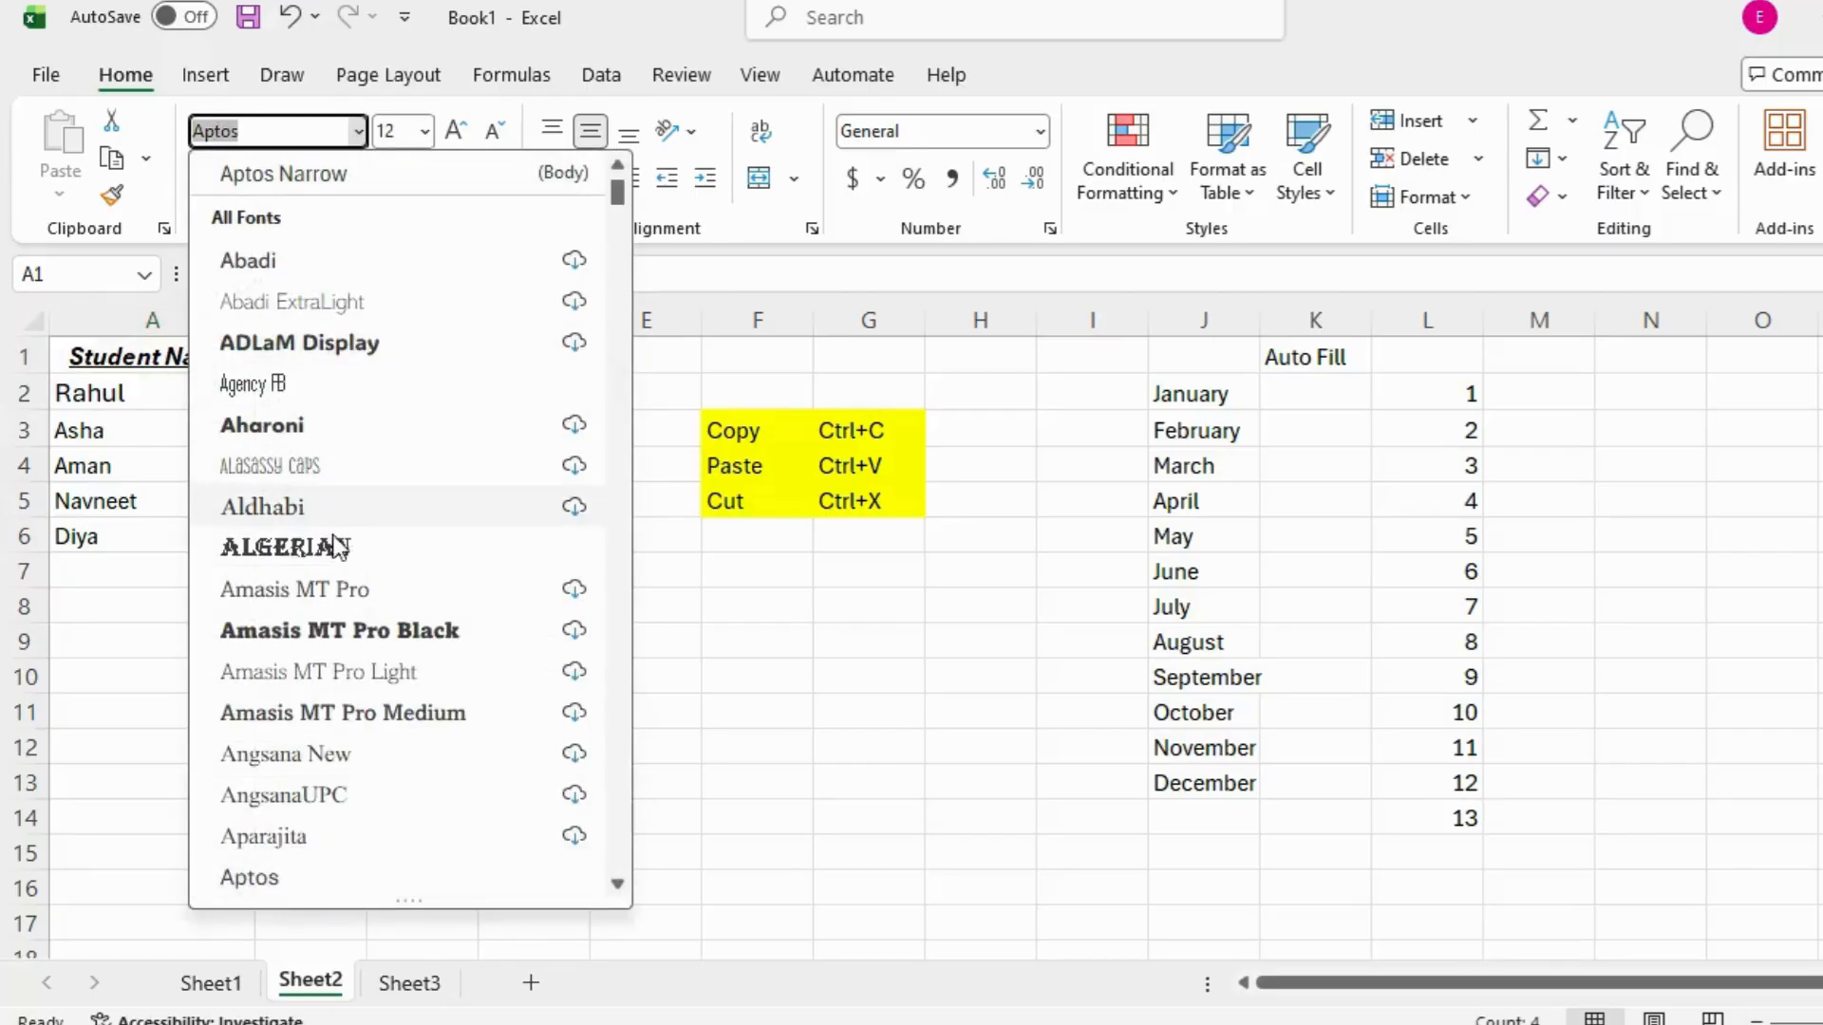
pyautogui.click(342, 631)
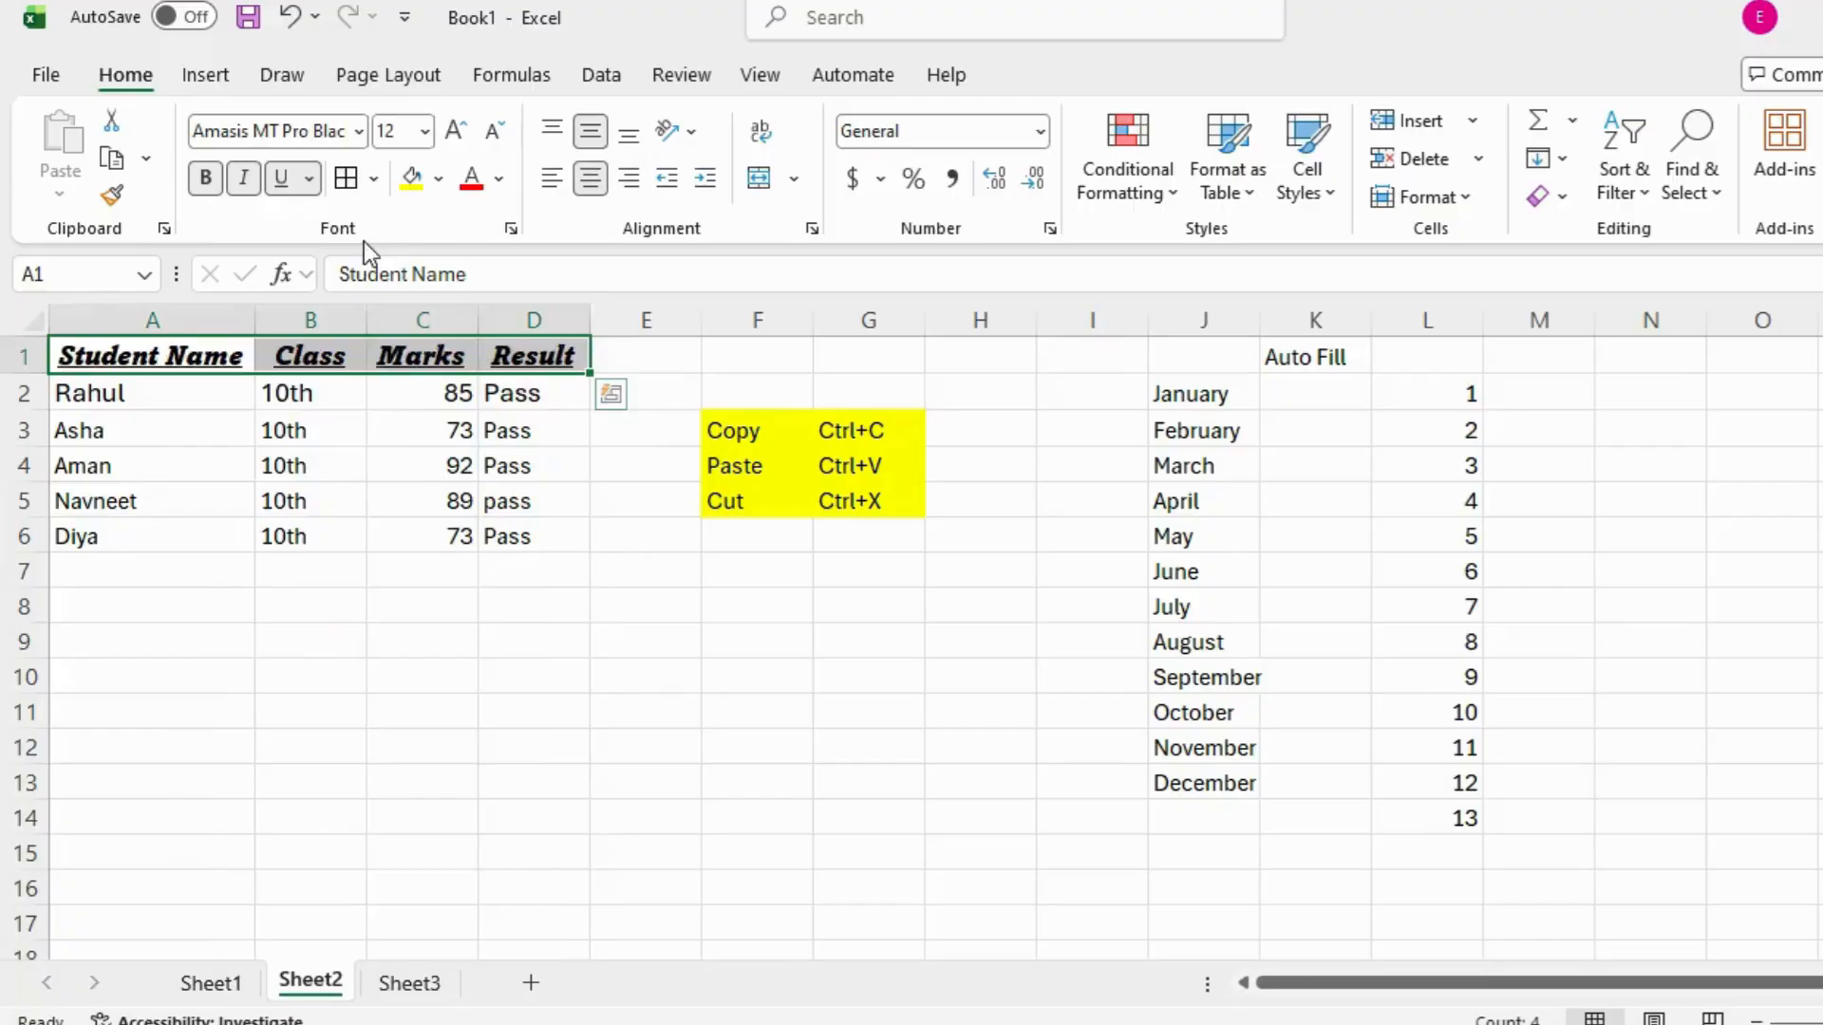
pyautogui.click(425, 132)
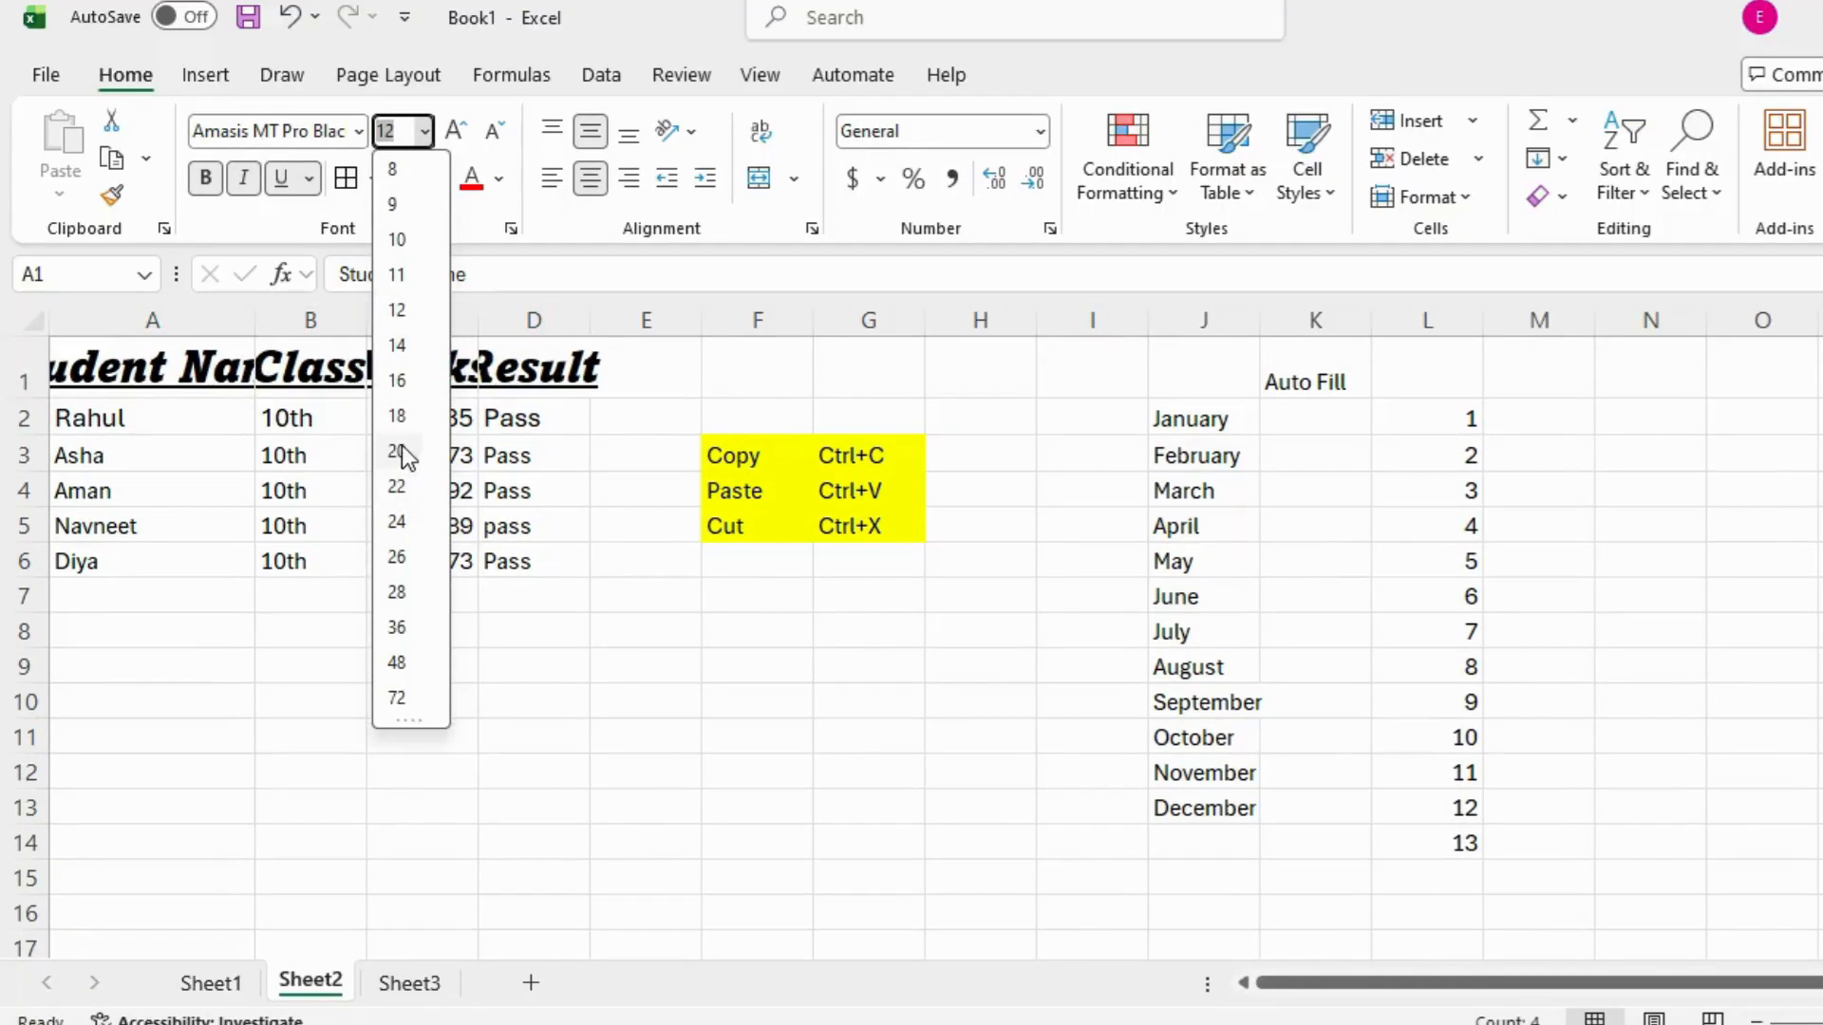
pyautogui.click(397, 415)
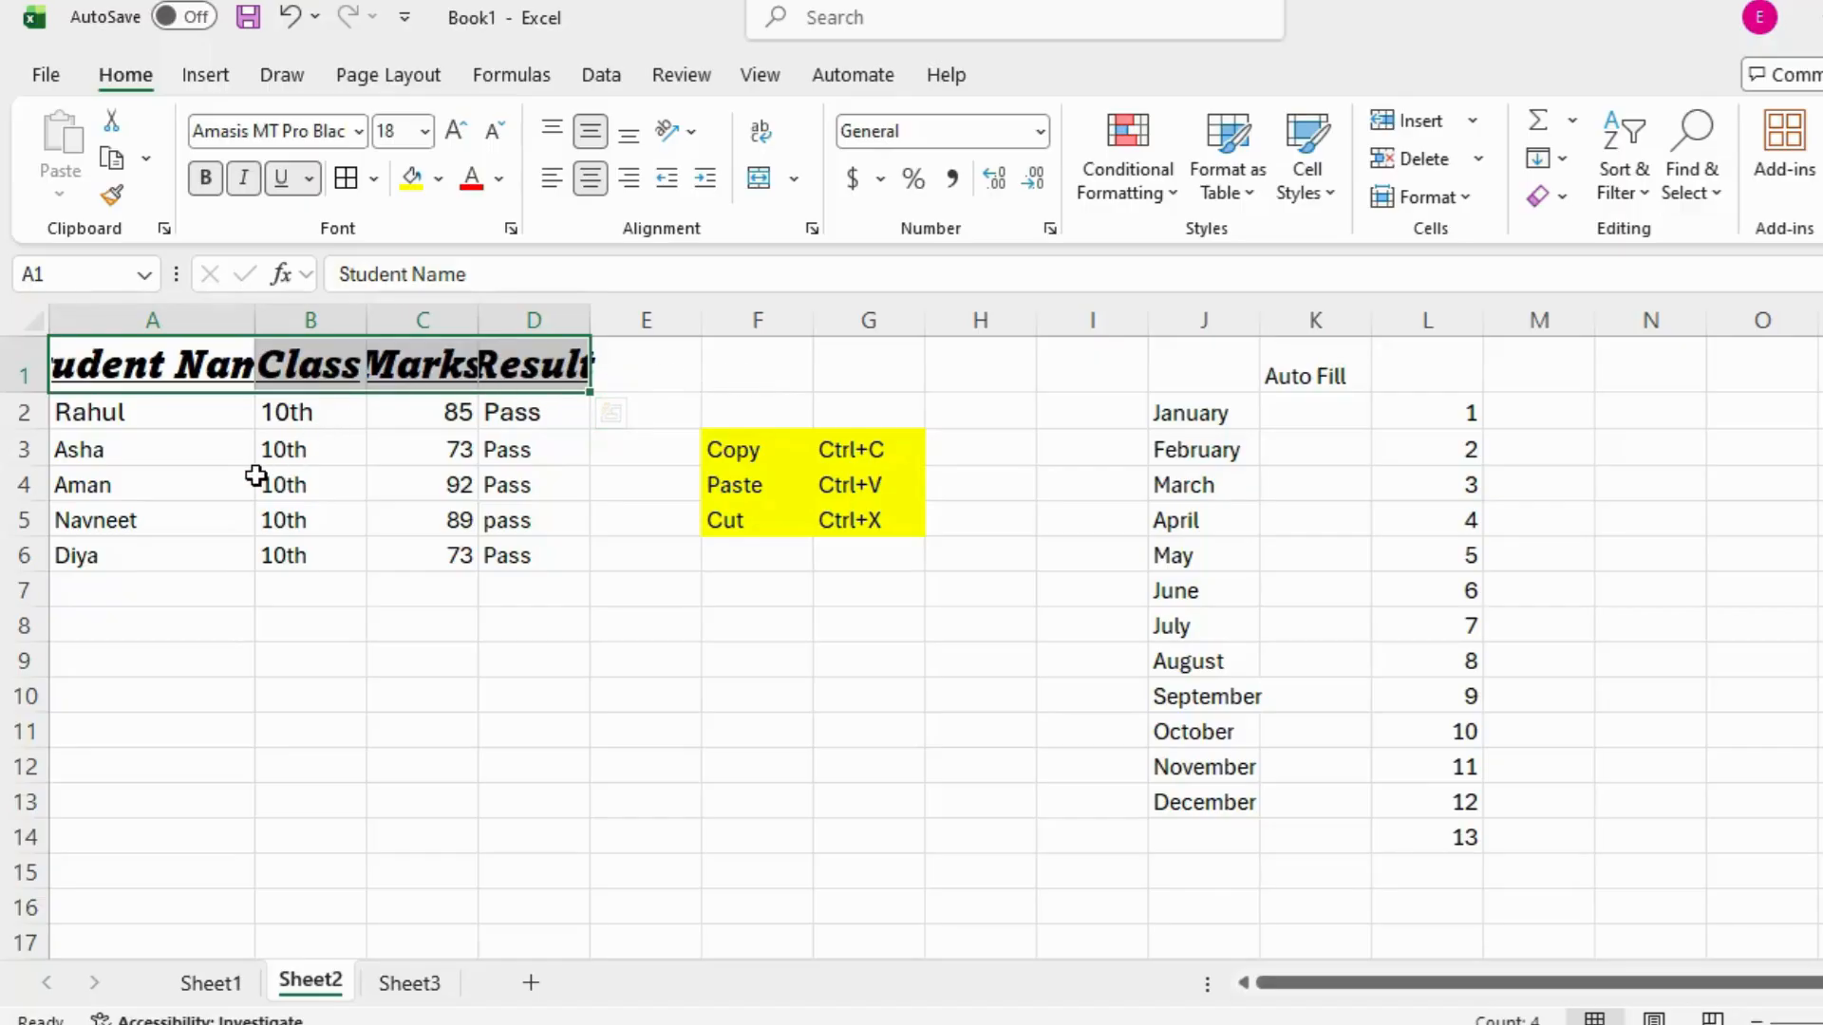
# Fill the heading cells A1:D1 with yellow and try left, center and right alignment, ending on right-aligned.
pyautogui.click(411, 177)
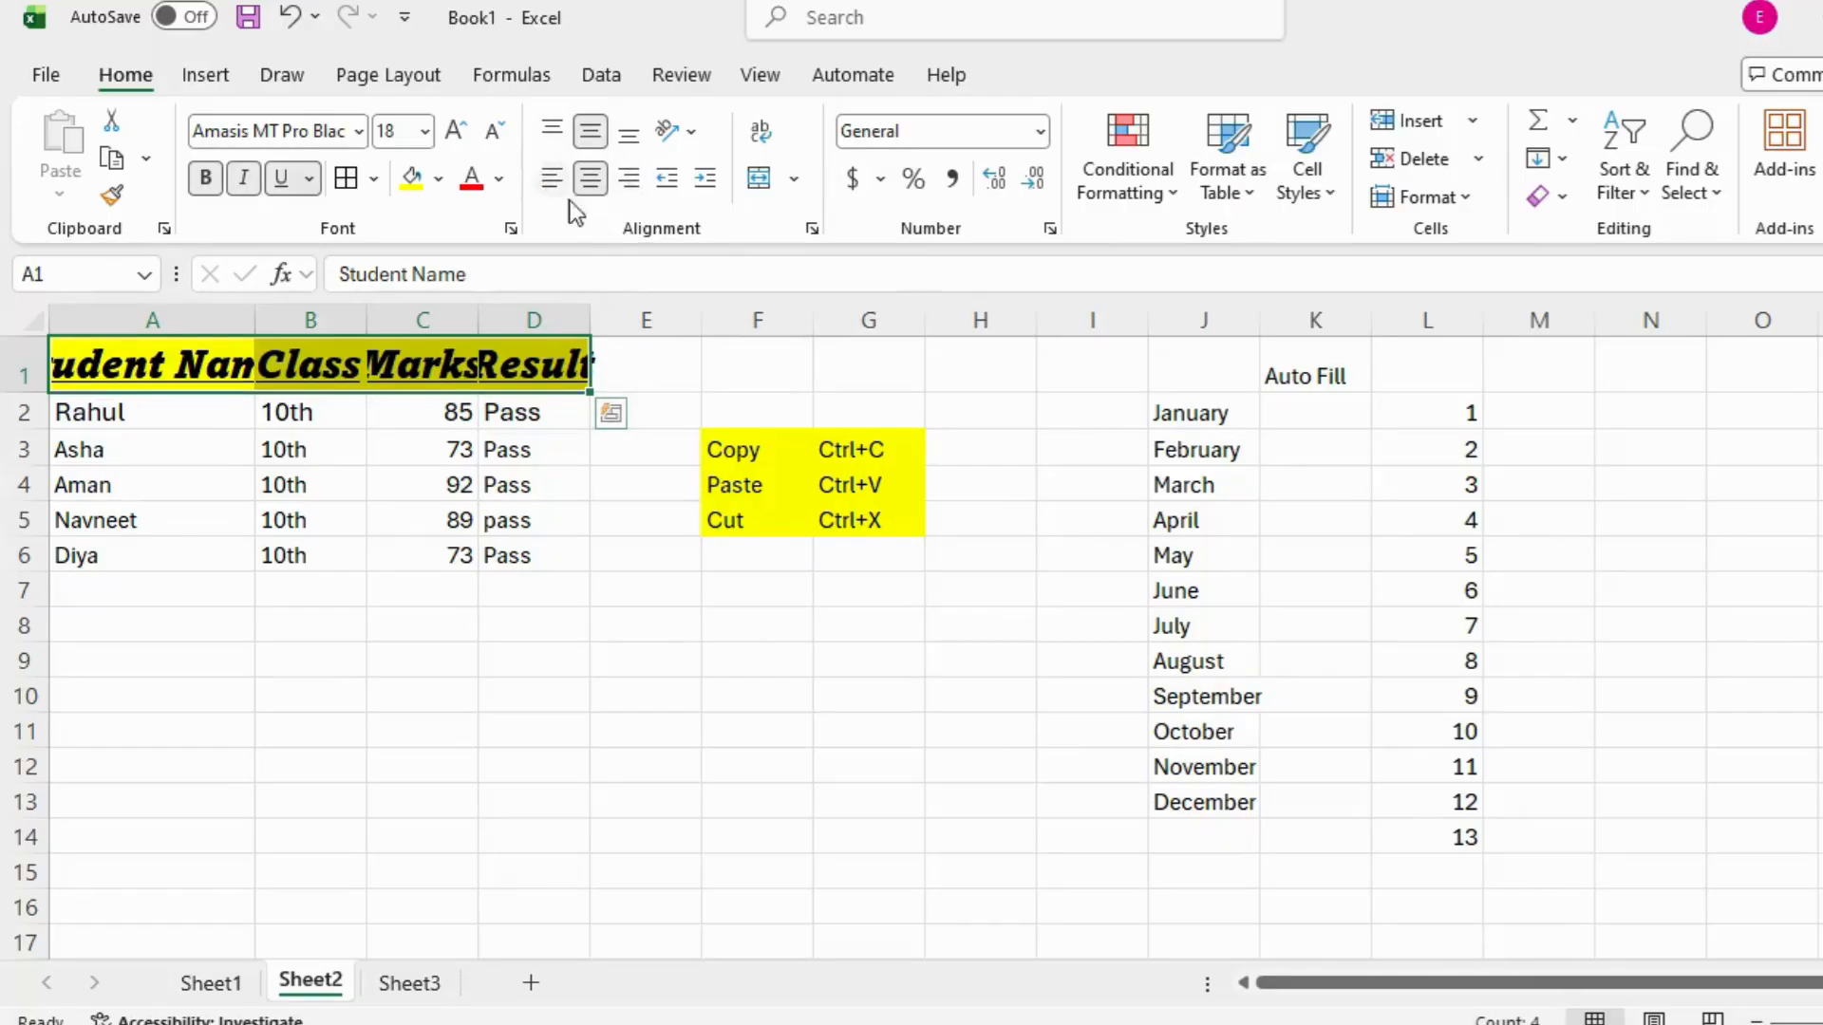
pyautogui.click(552, 178)
pyautogui.click(590, 178)
pyautogui.click(629, 178)
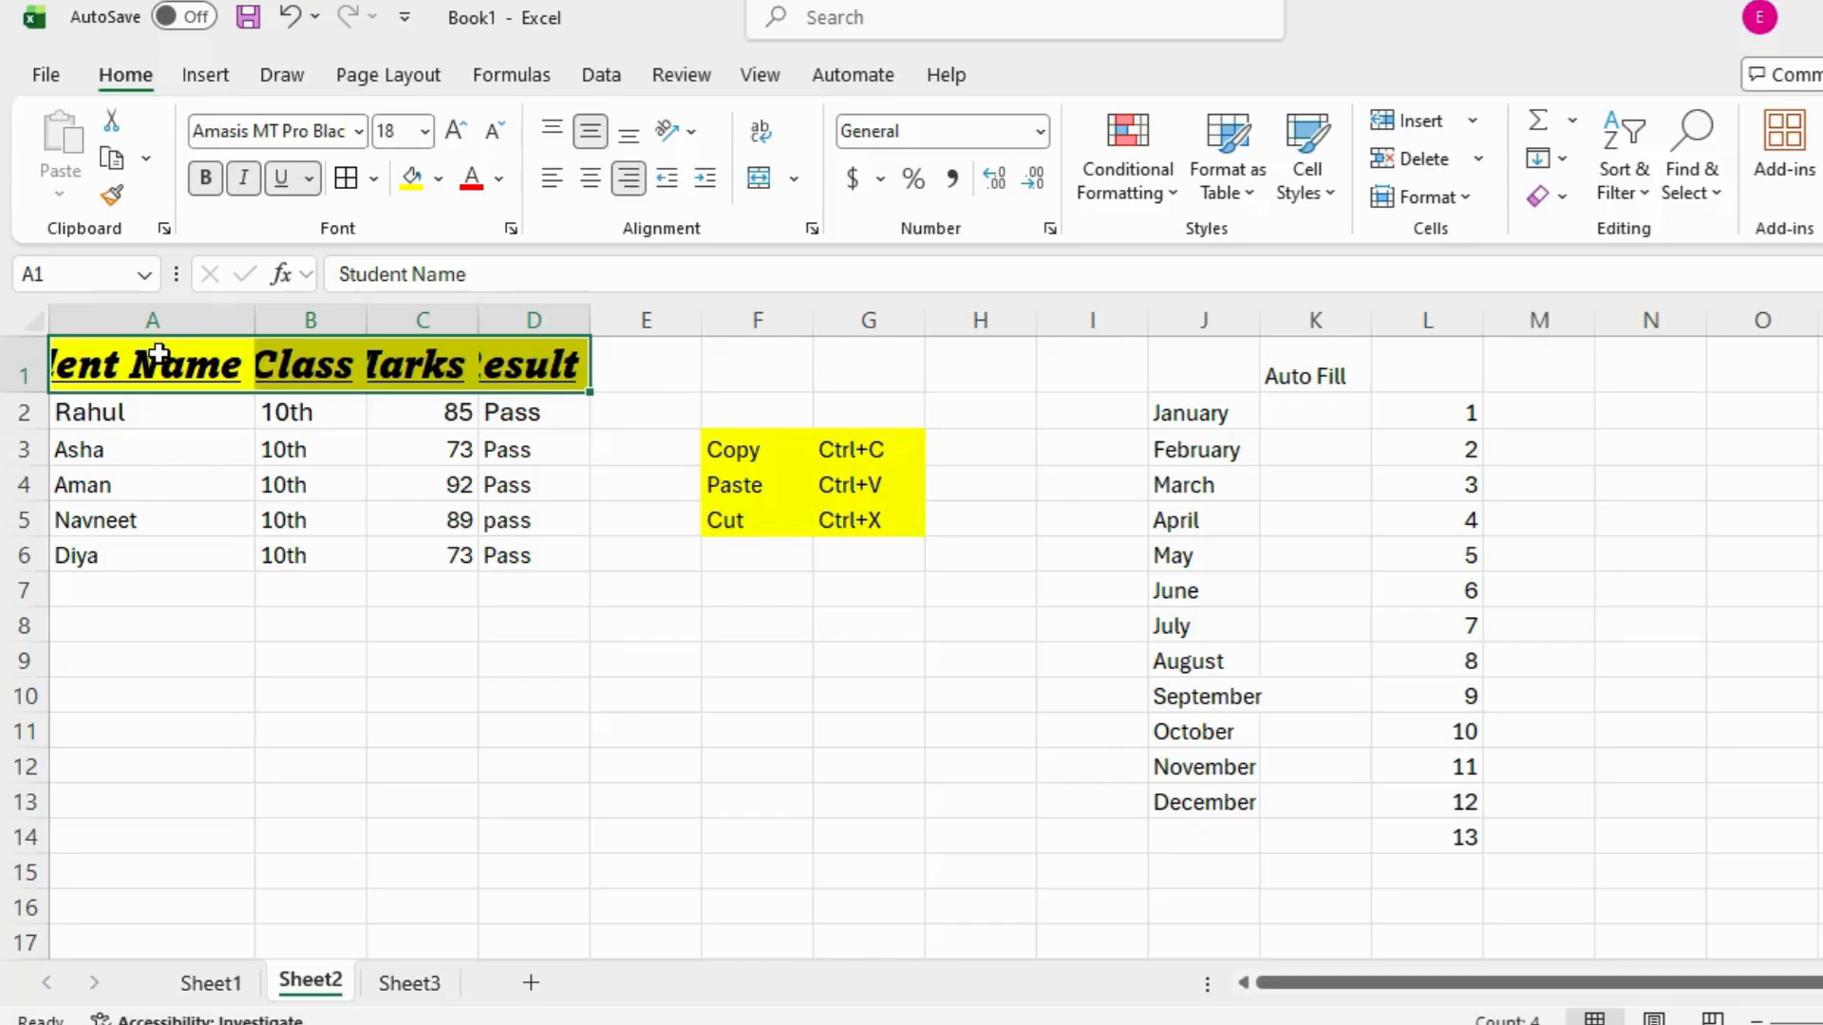
# Wrap the text of the Student Name heading in cell A1.
pyautogui.click(80, 370)
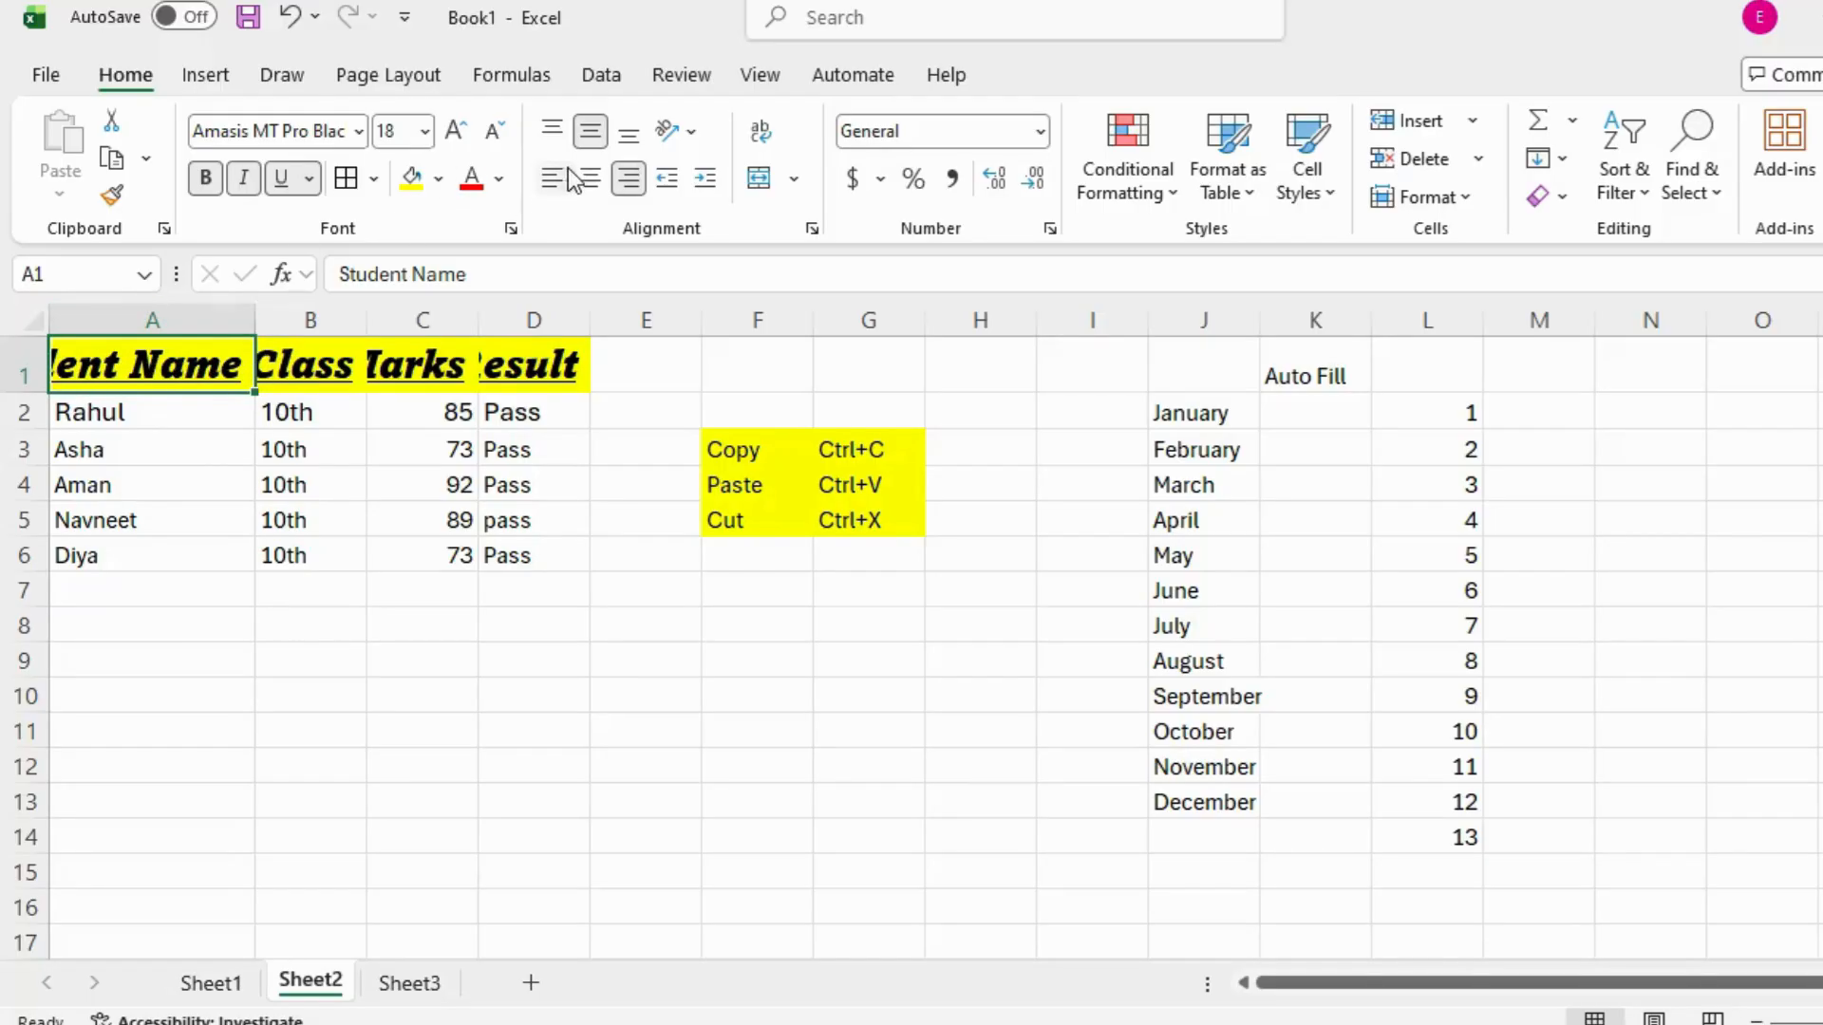
pyautogui.click(763, 135)
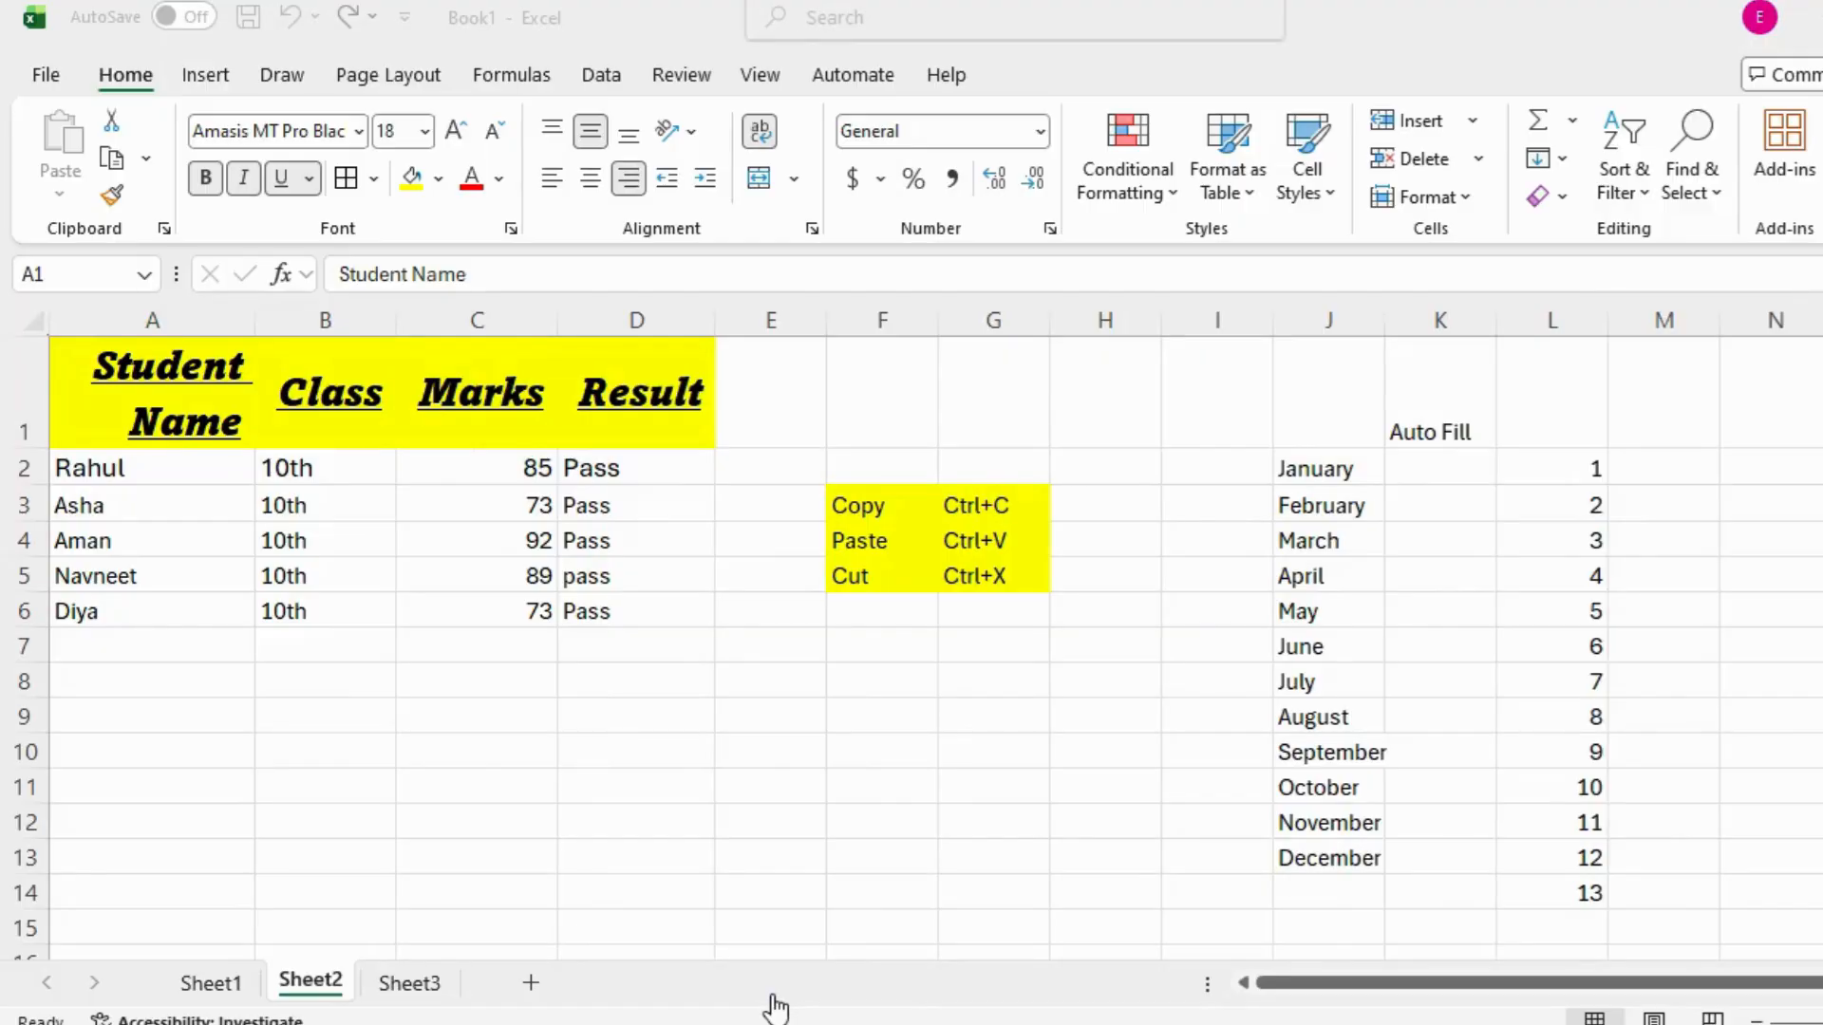
pyautogui.click(173, 352)
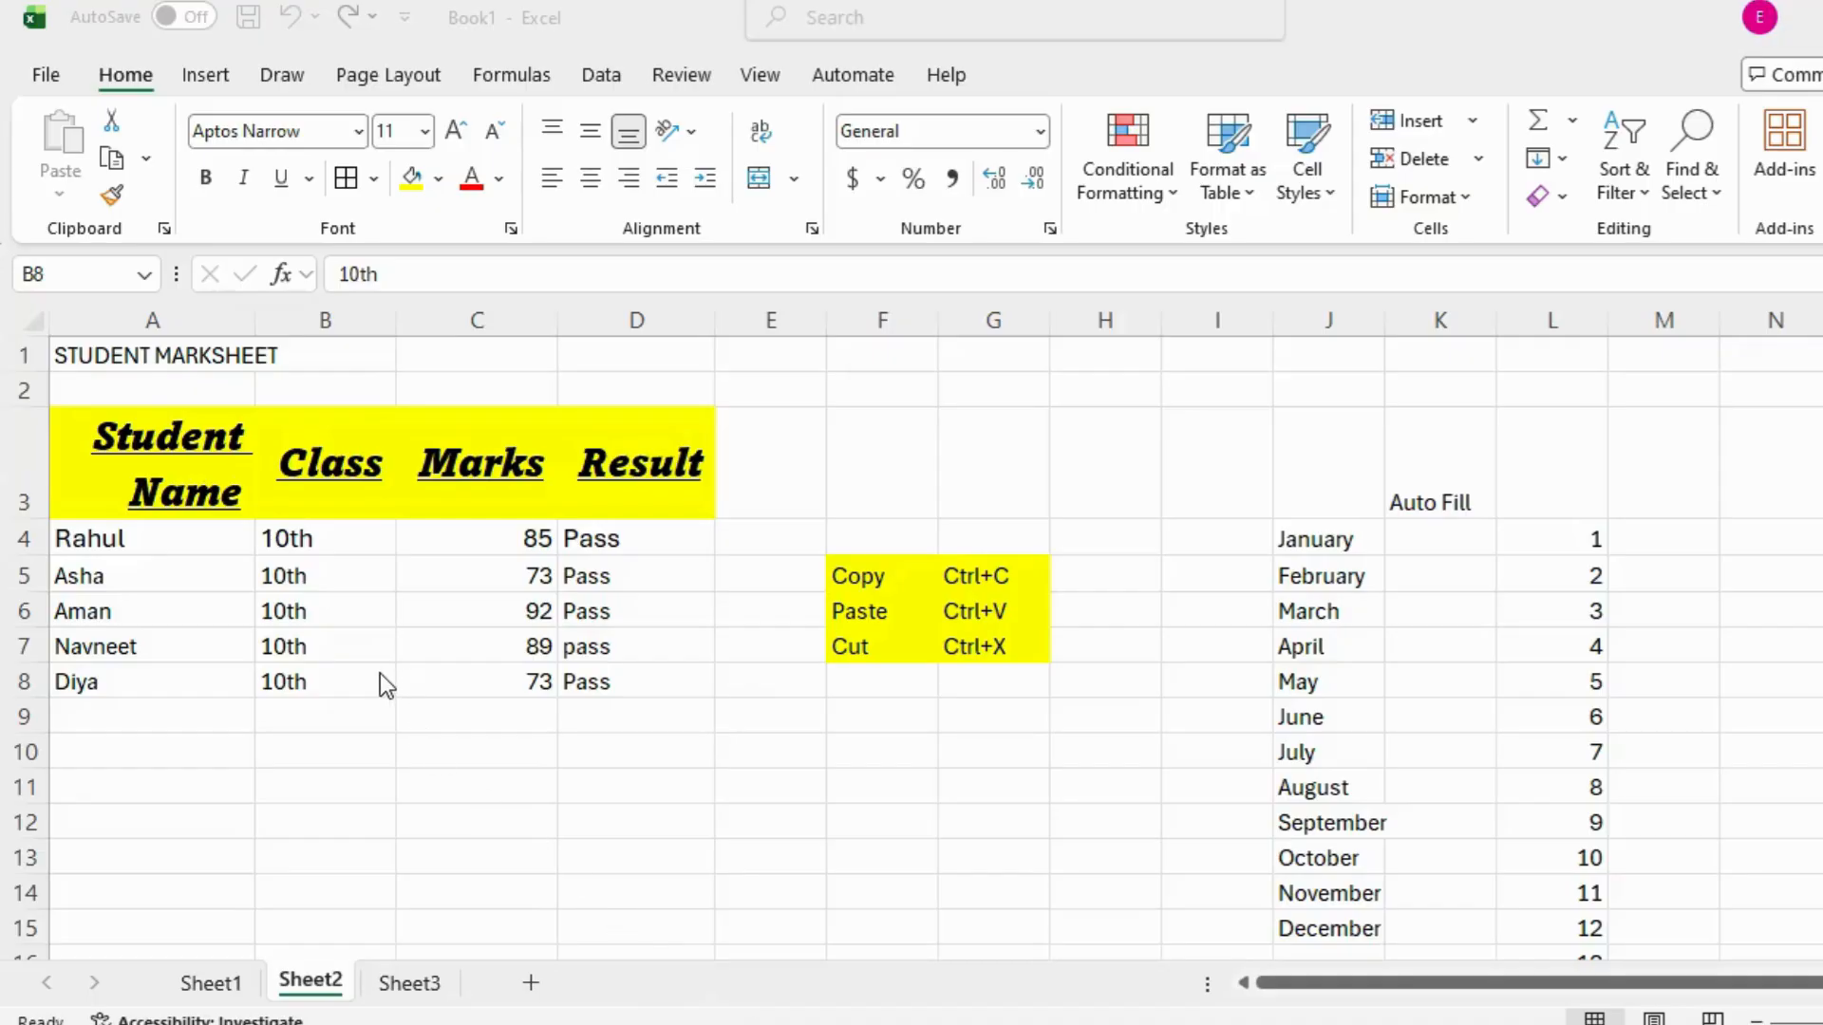
# Merge and center the STUDENT MARKSHEET title across A1:D1 and make it bold.
pyautogui.click(75, 350)
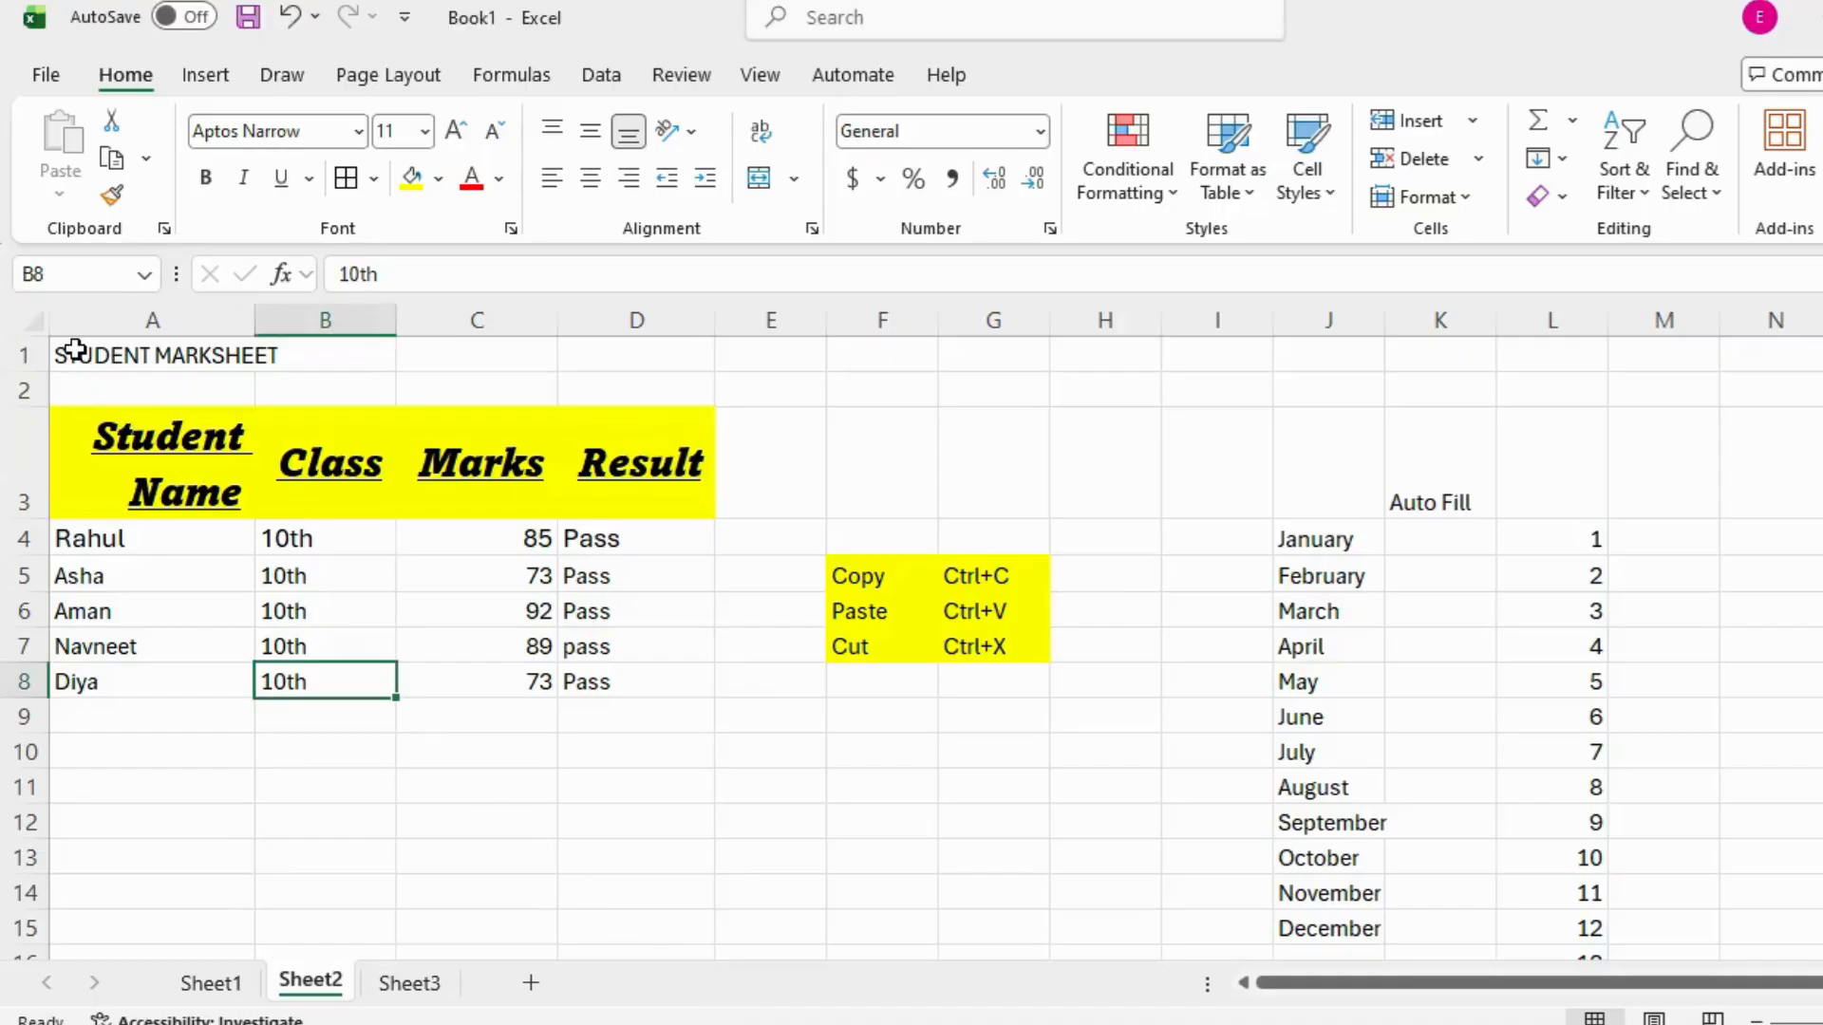
pyautogui.click(105, 358)
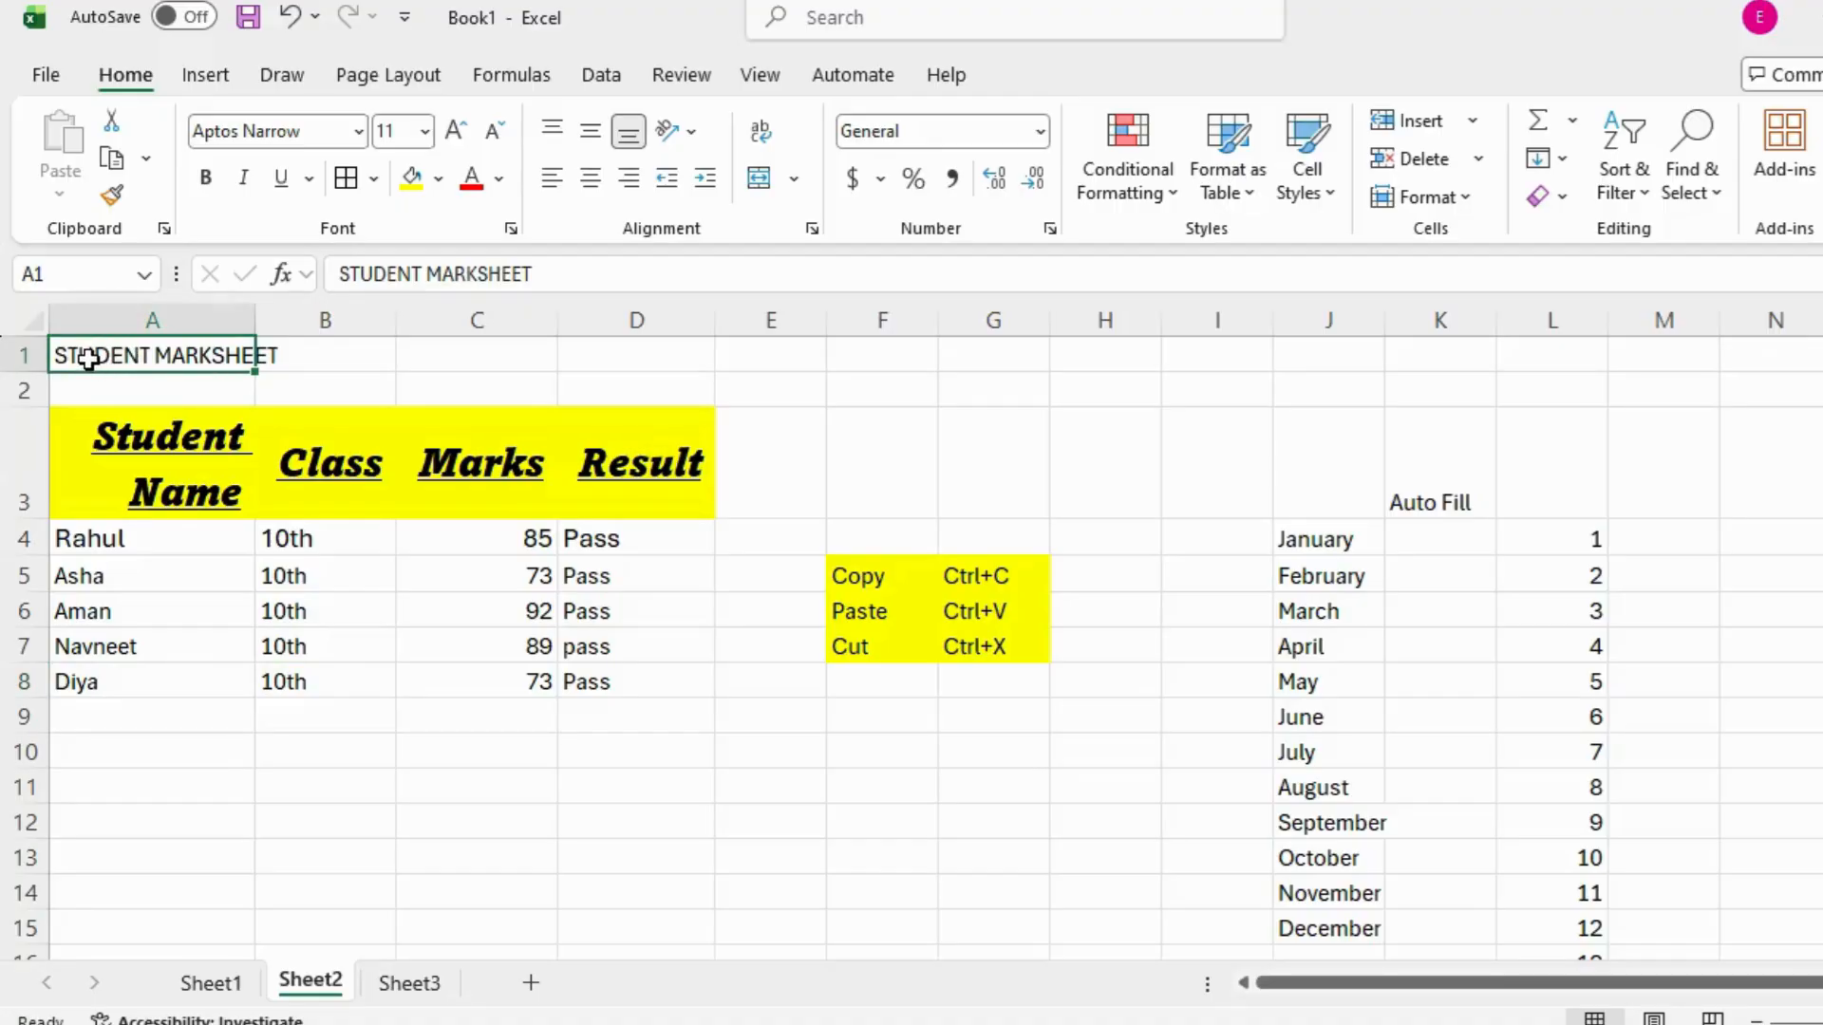
pyautogui.moveTo(126, 360); pyautogui.dragTo(624, 361)
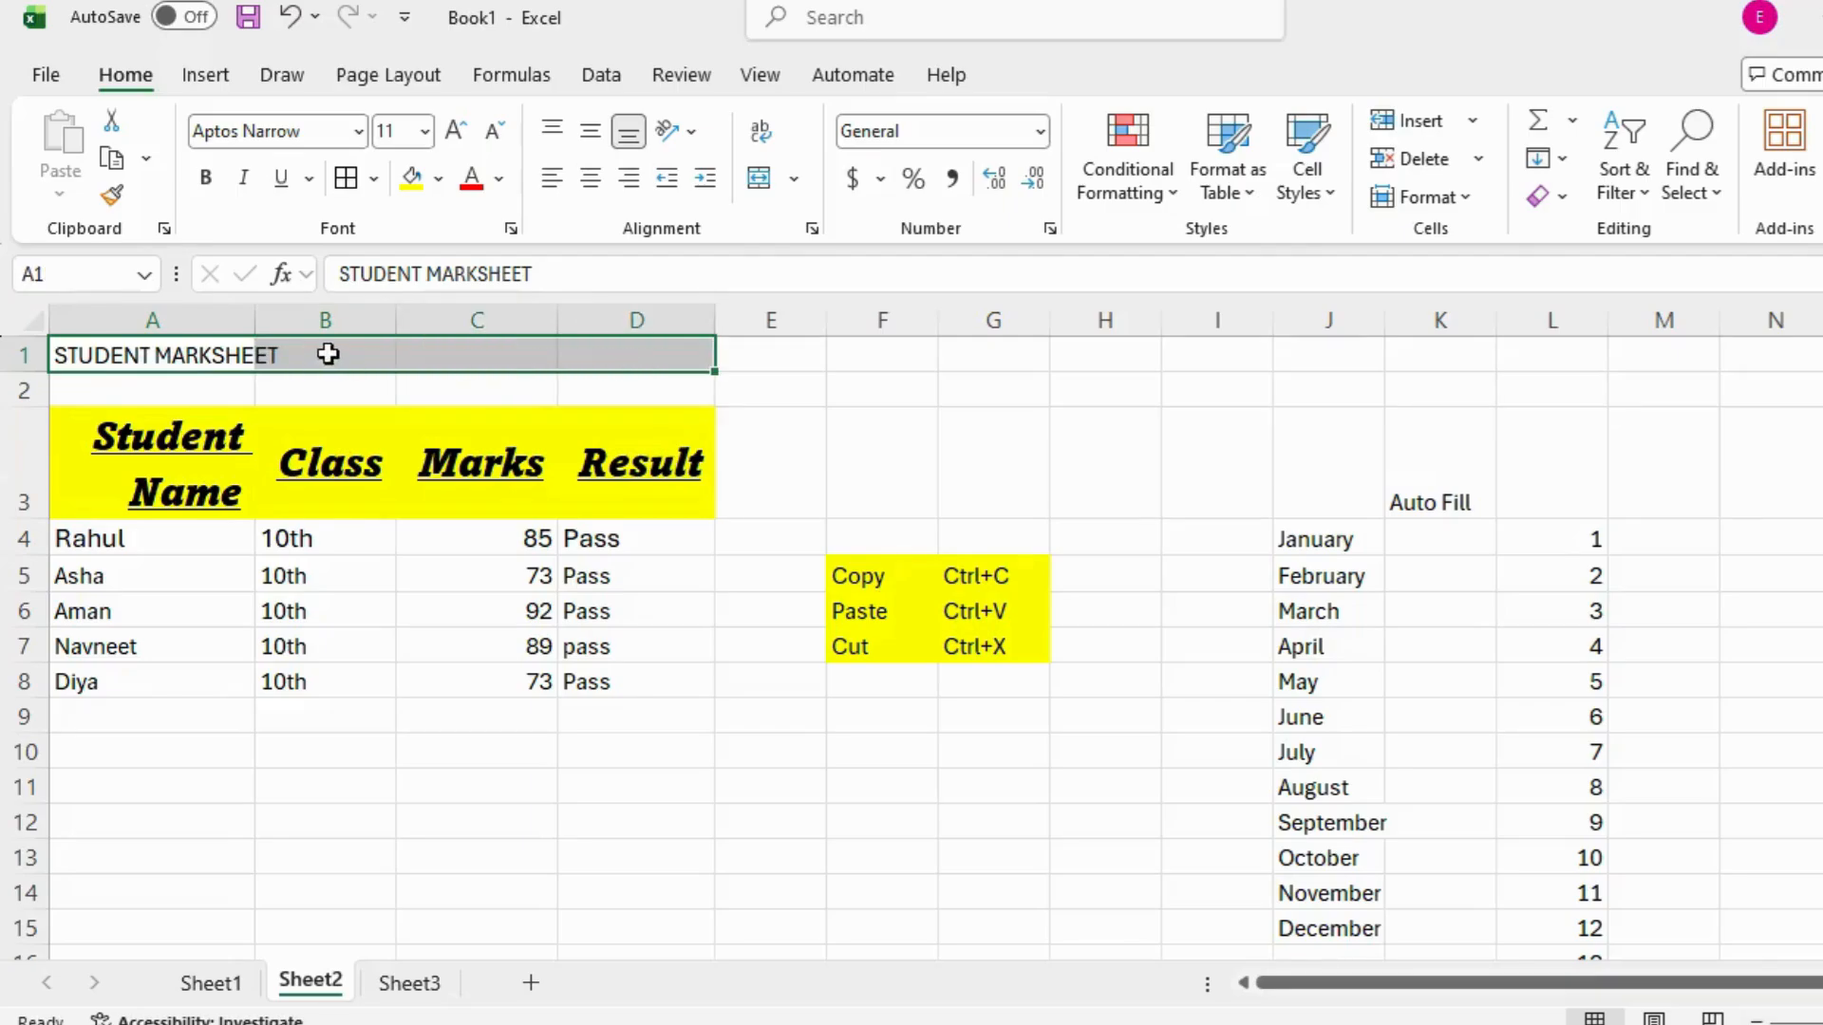
pyautogui.click(767, 186)
pyautogui.hotkey('ctrl', 'b')
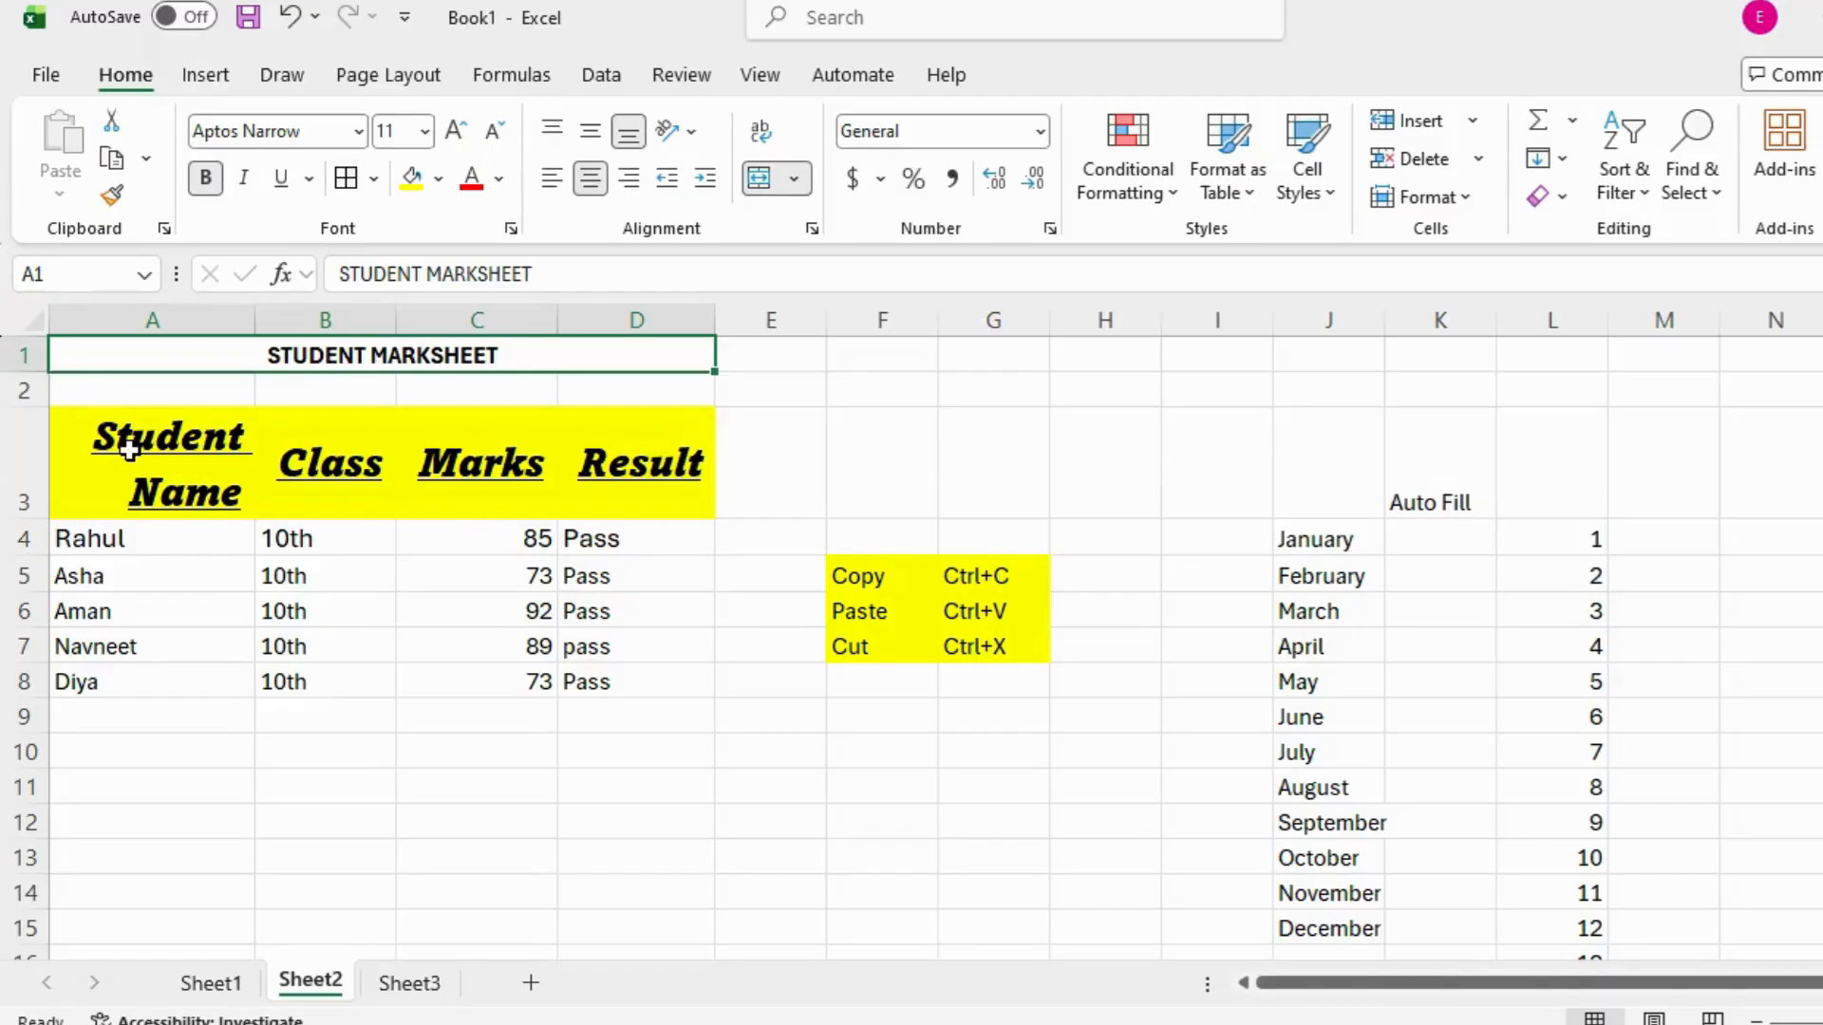
# Copy the Student Name heading's format onto the STUDENT MARKSHEET title with Format Painter, and merge and center the title across A1:D1 again.
pyautogui.click(758, 997)
pyautogui.click(172, 509)
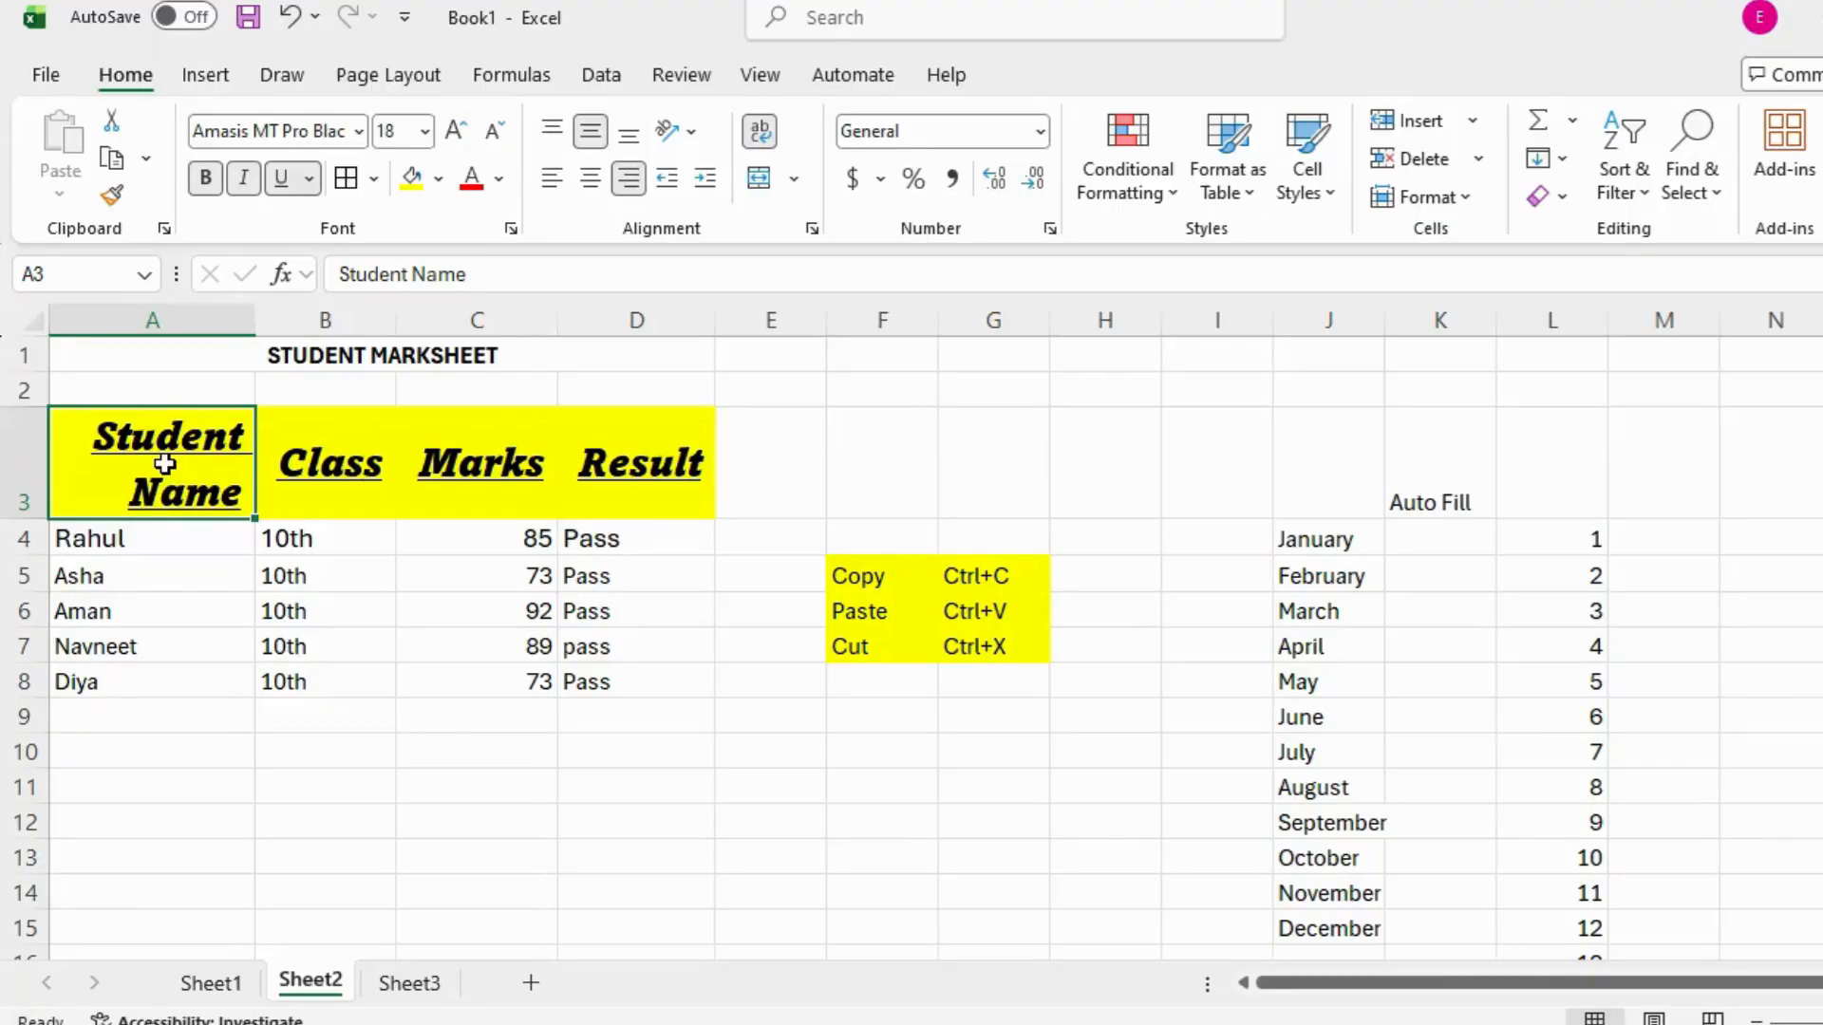
pyautogui.click(110, 197)
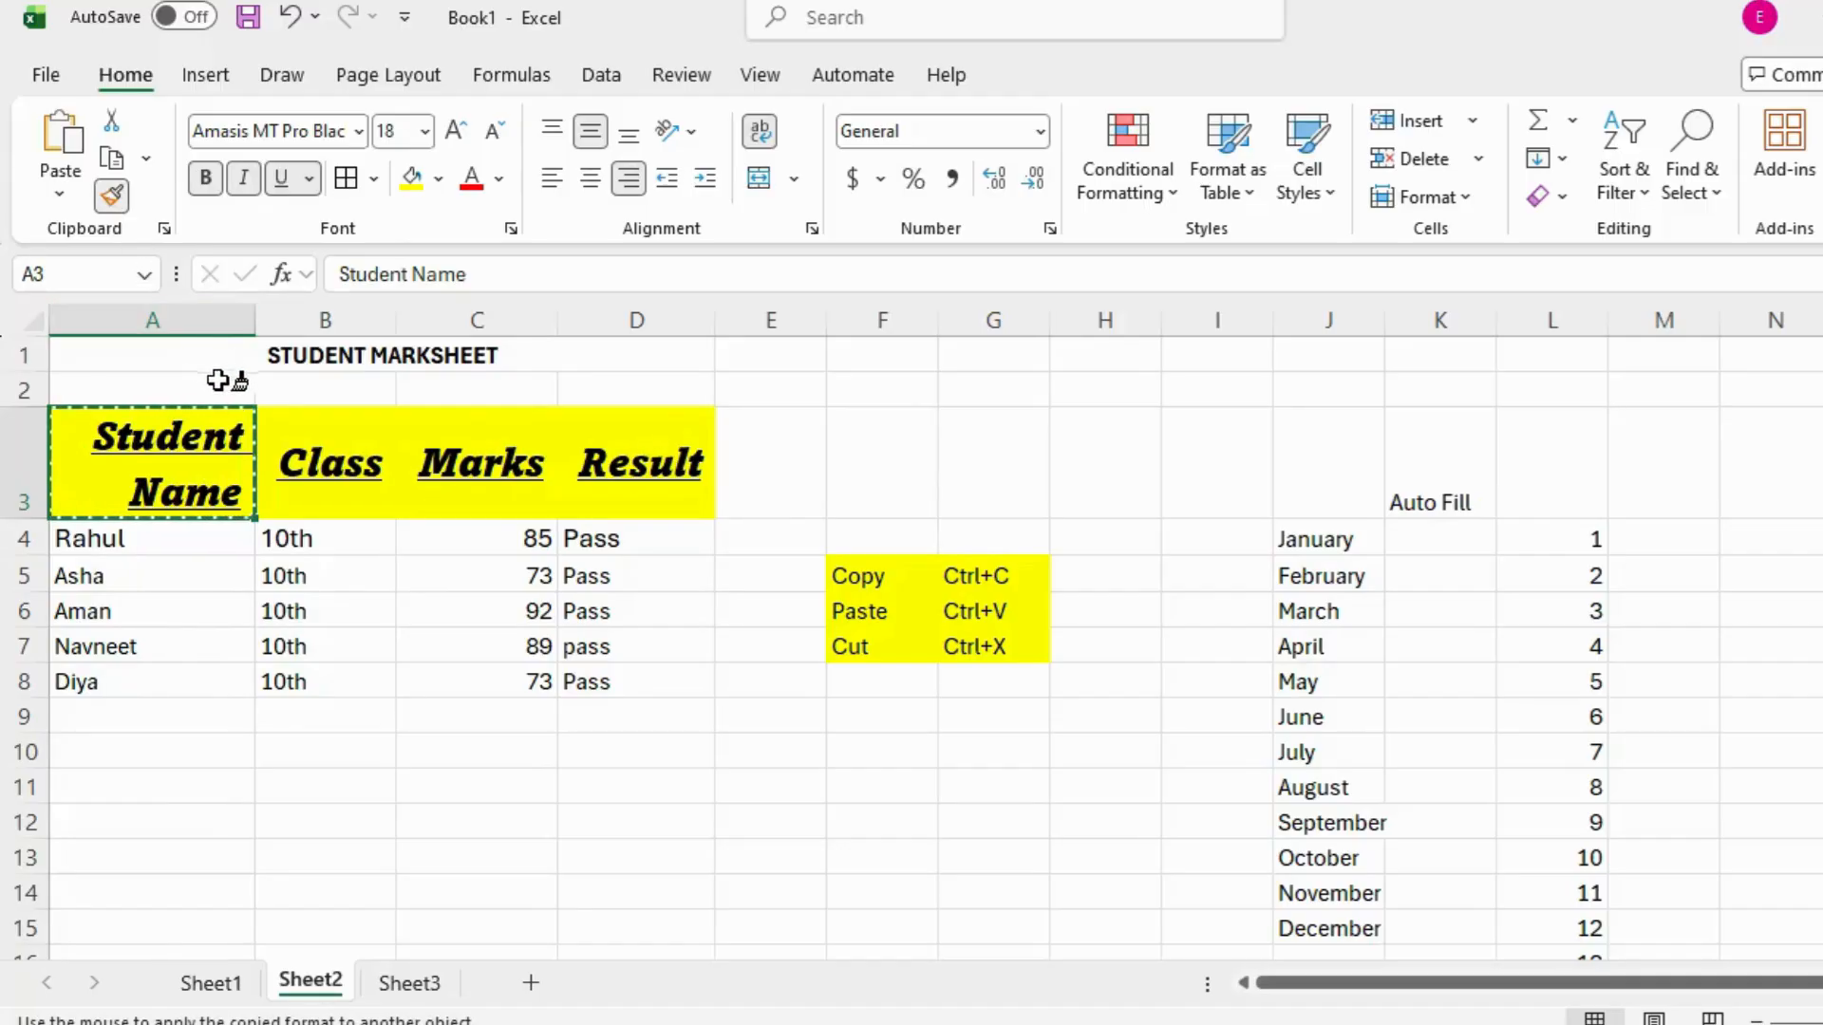
pyautogui.click(261, 356)
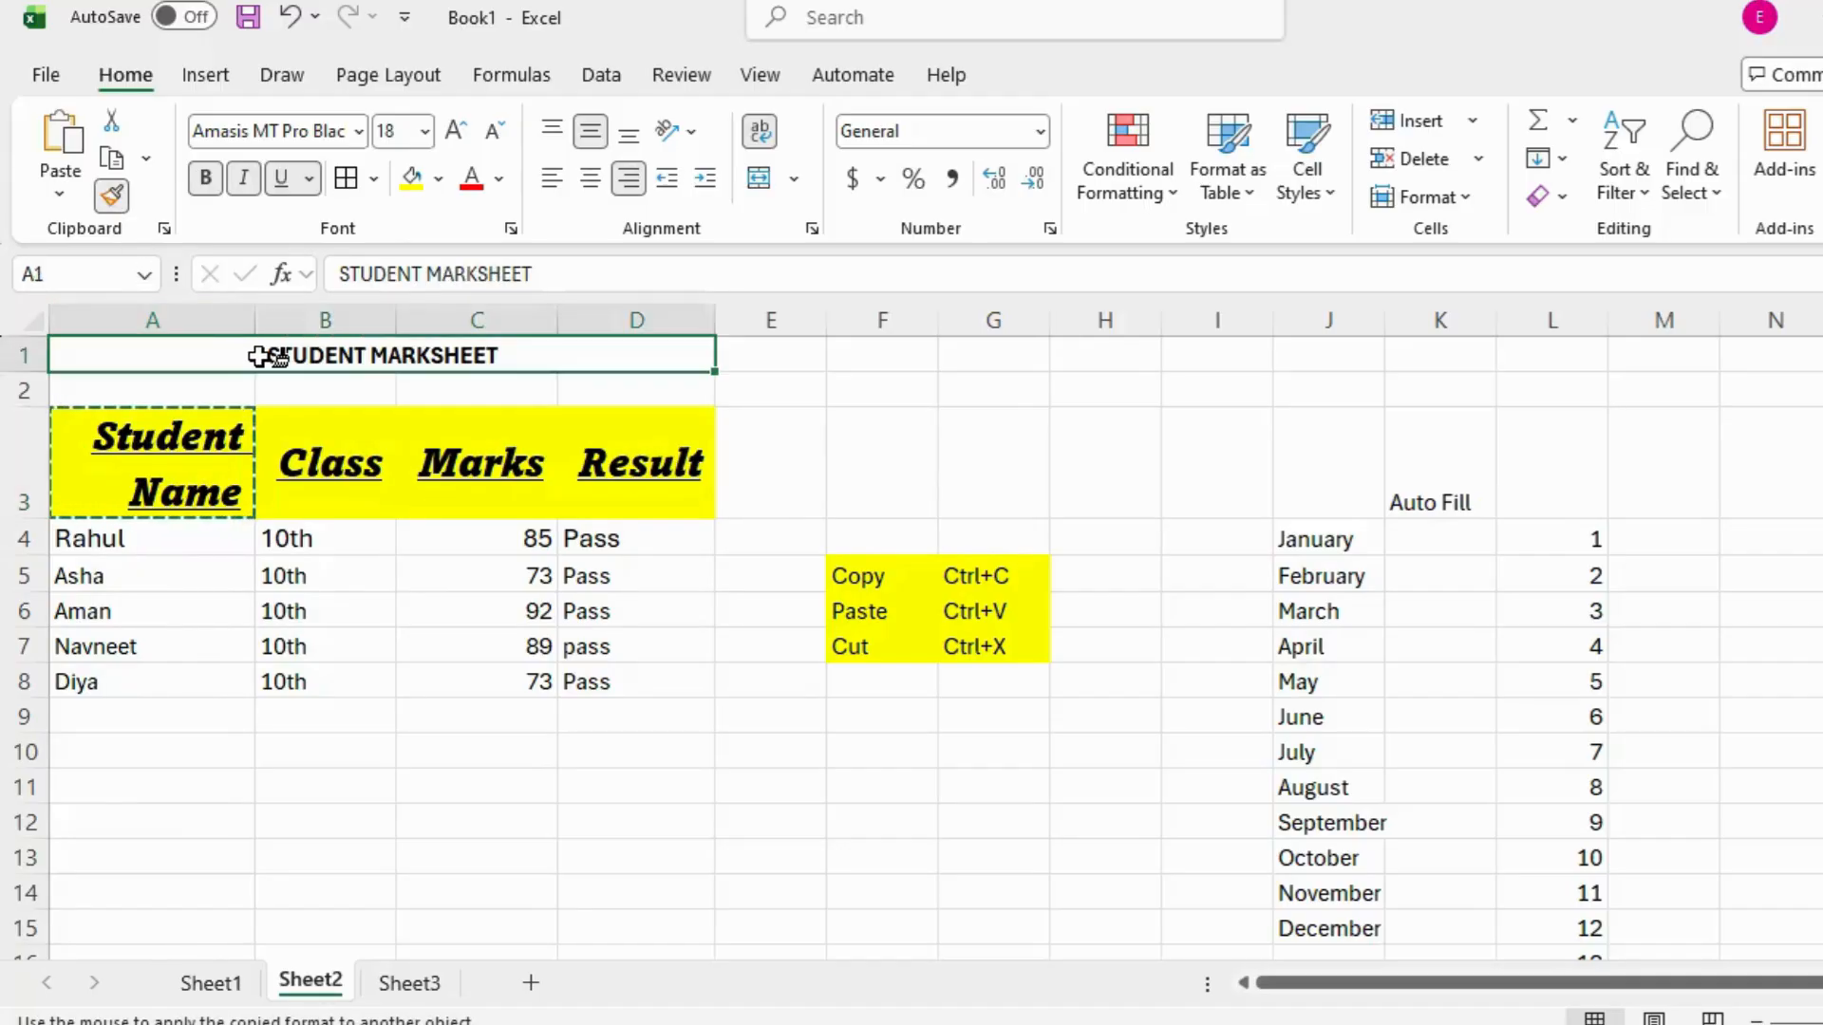
pyautogui.click(261, 356)
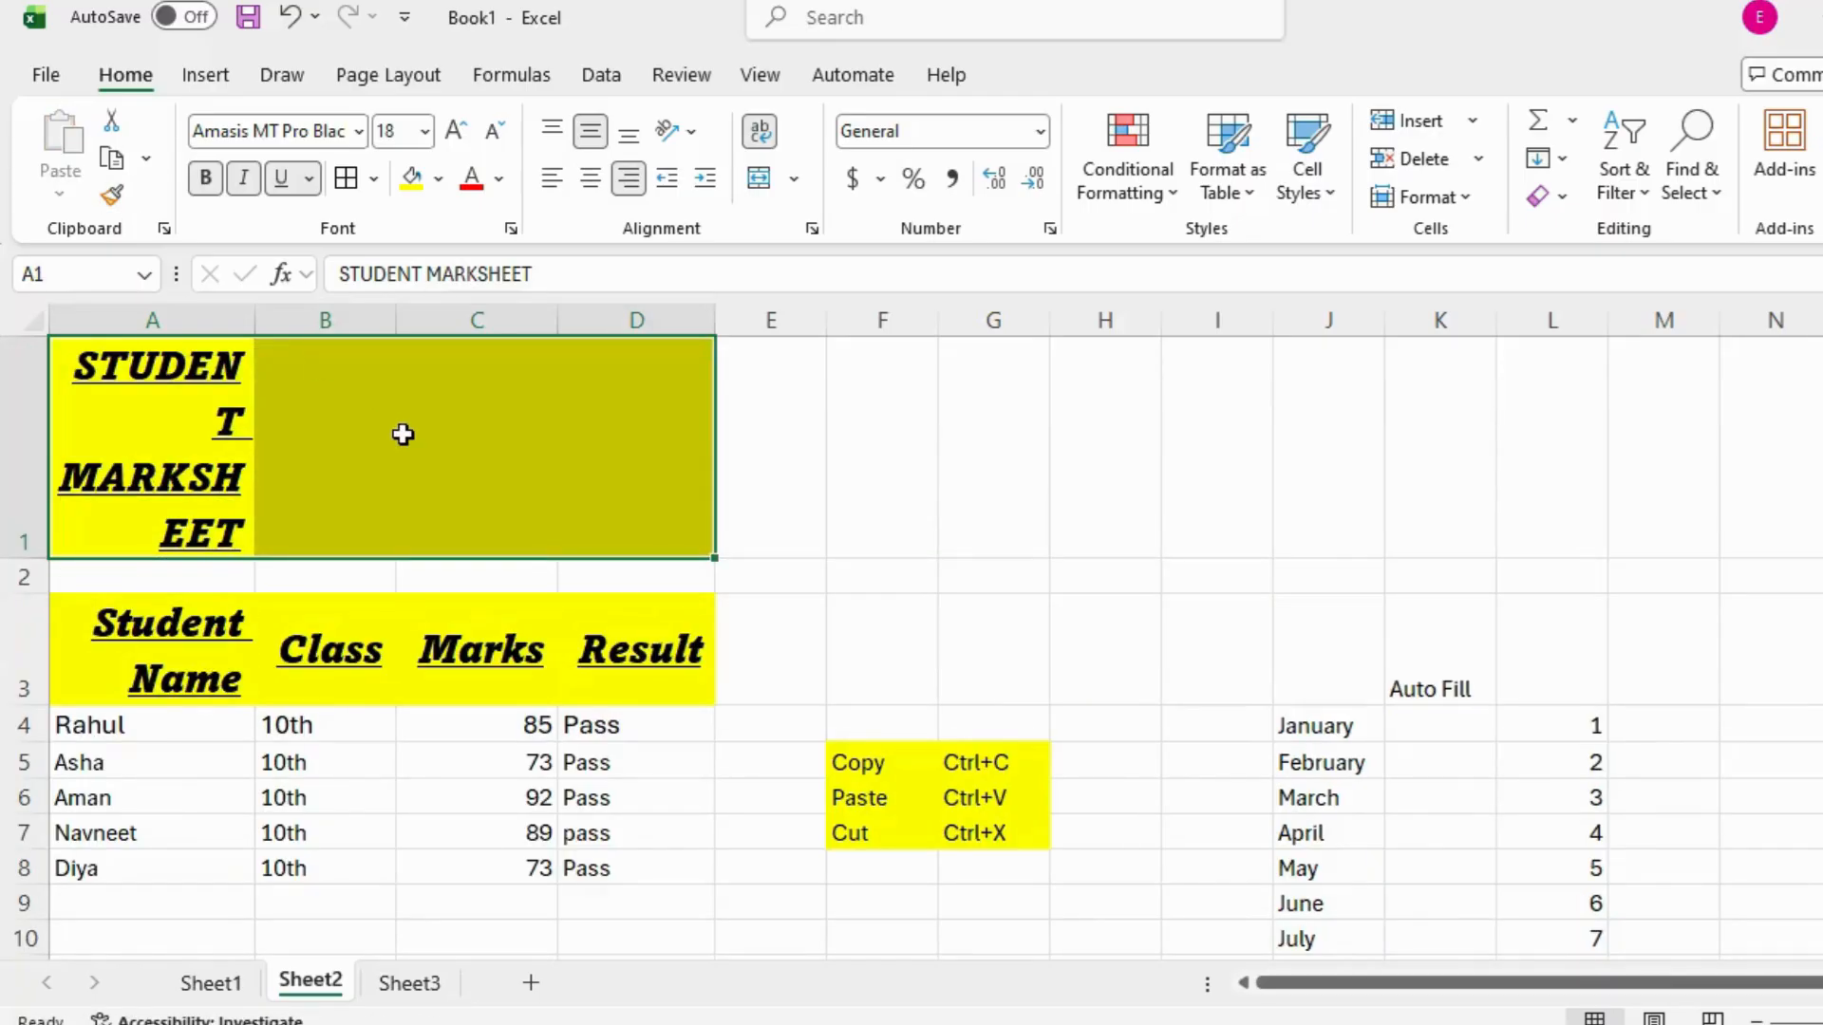
pyautogui.click(759, 178)
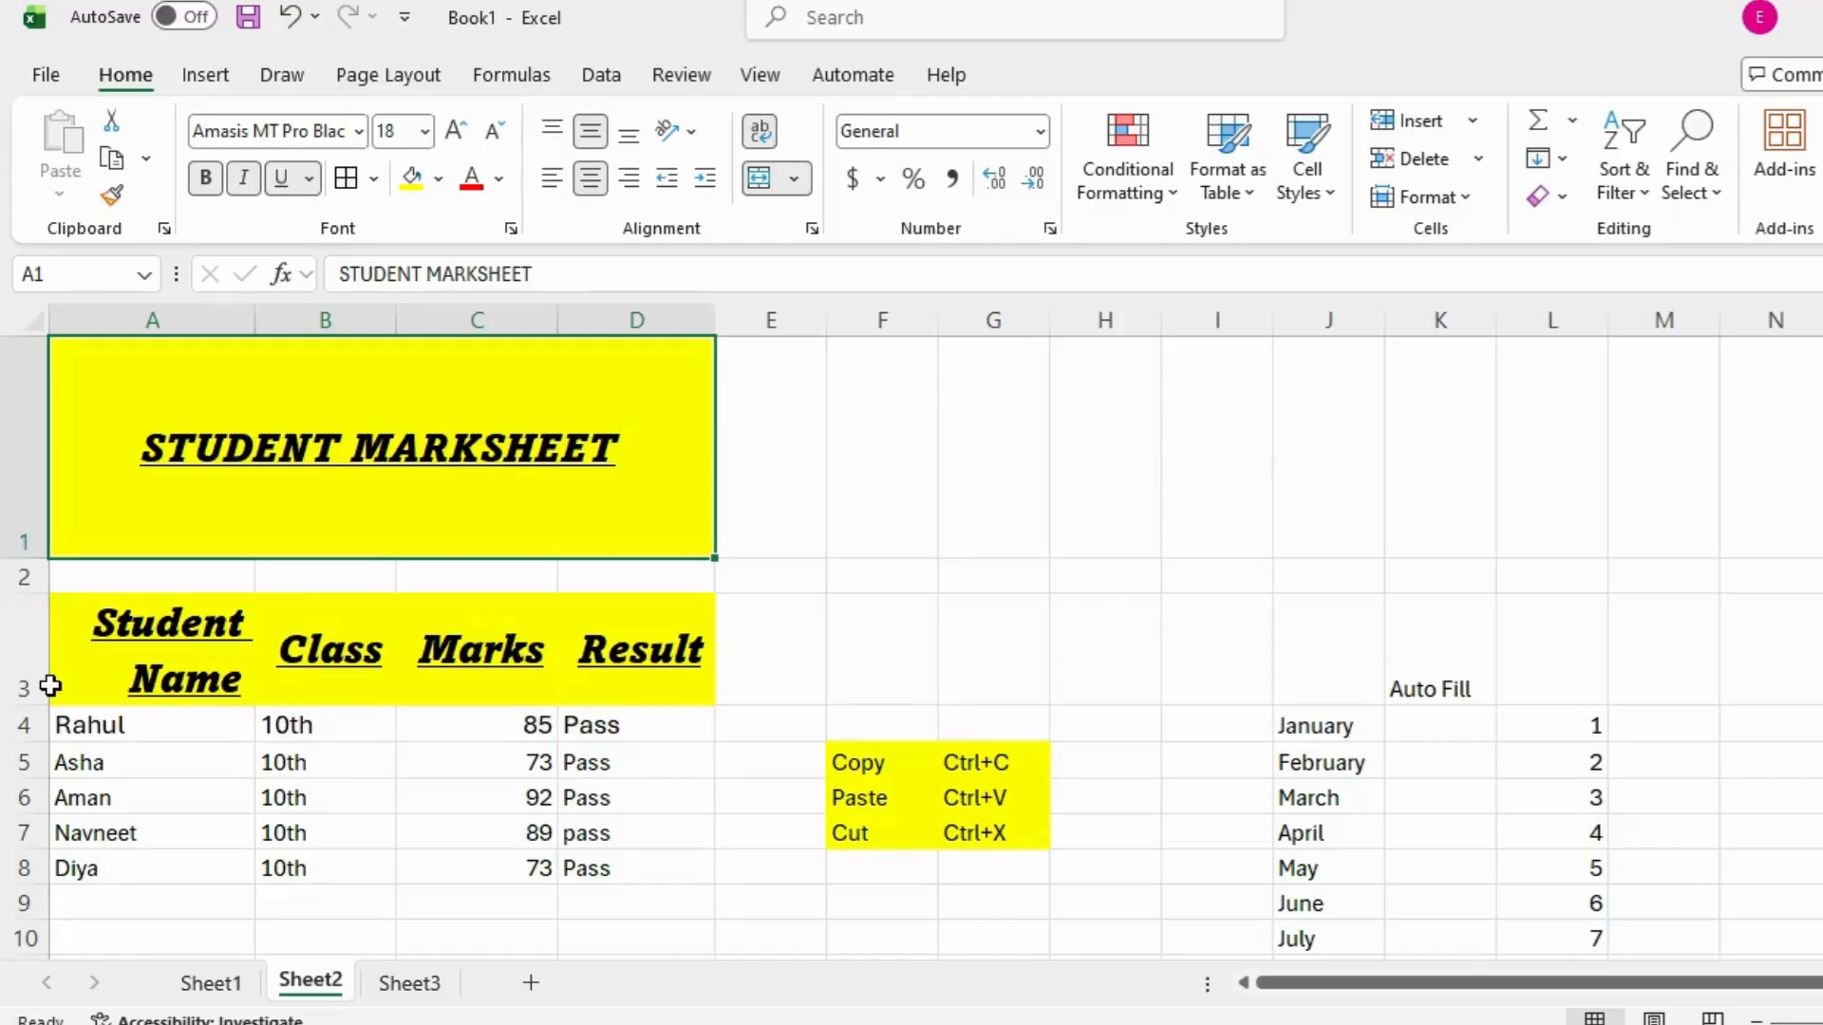
pyautogui.scroll(-1, 53, 680)
pyautogui.scroll(1, 53, 680)
pyautogui.scroll(-1, 53, 680)
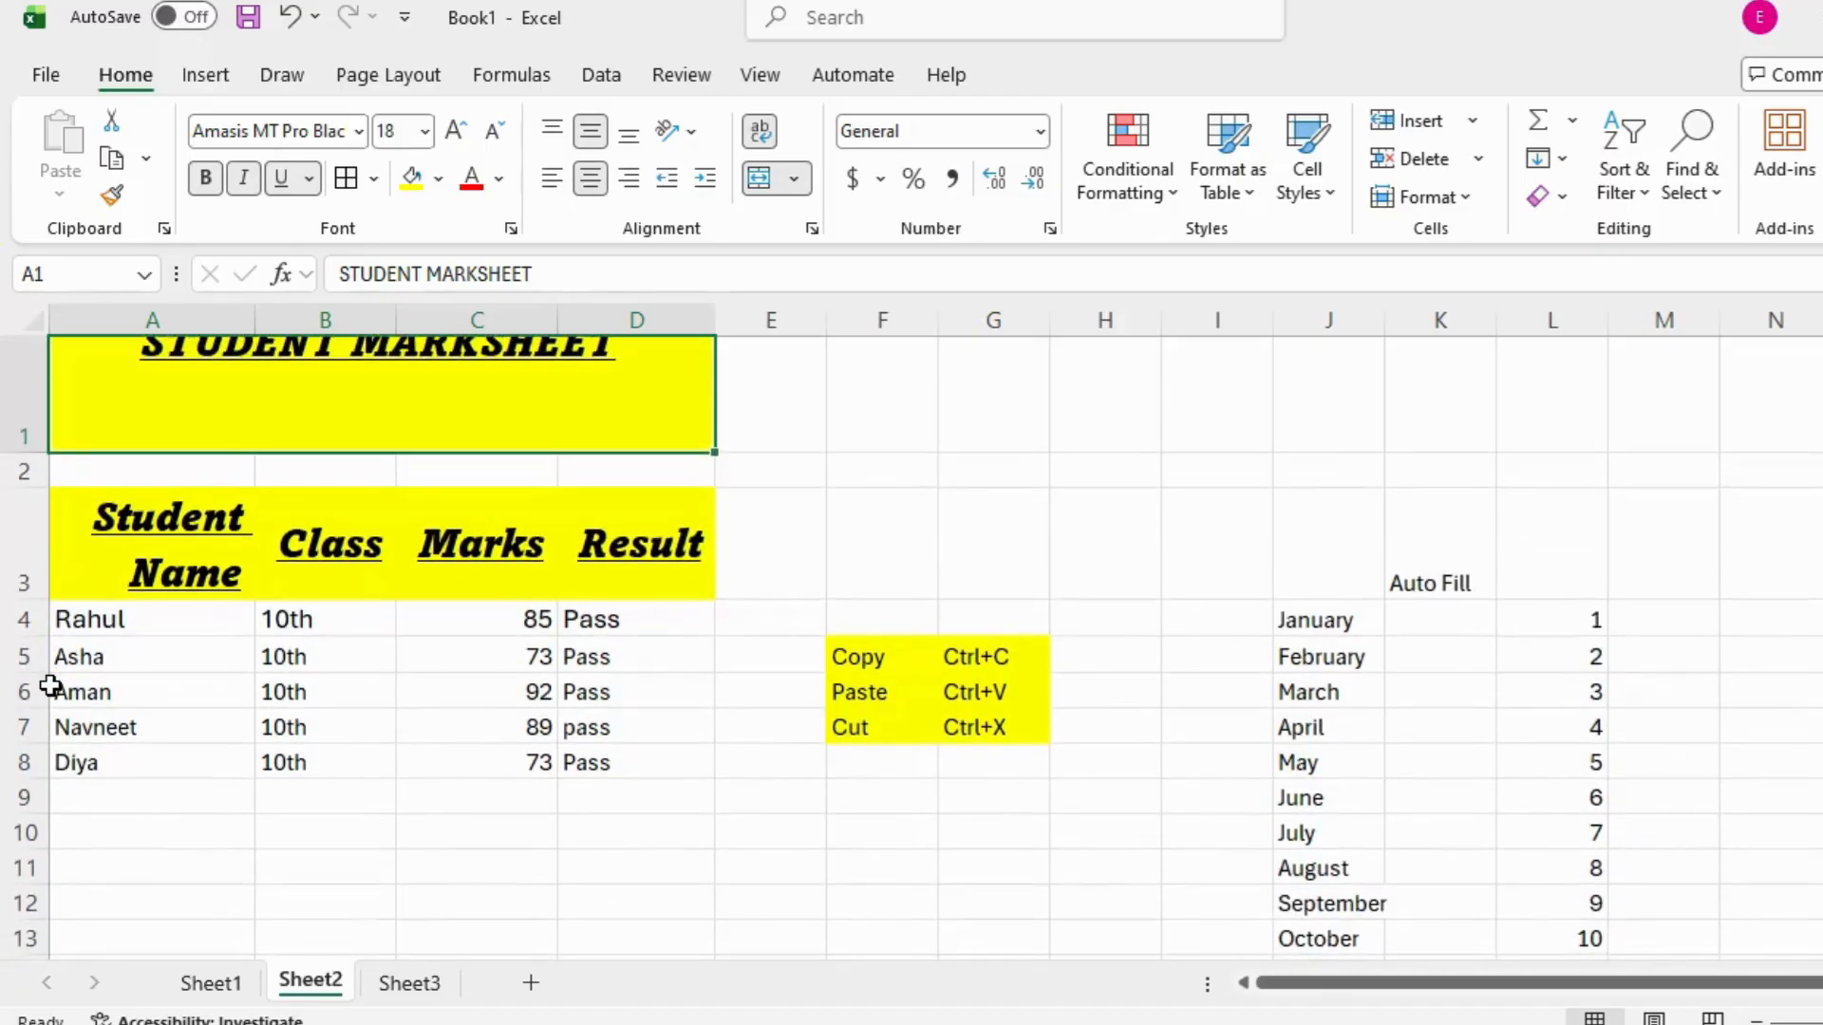